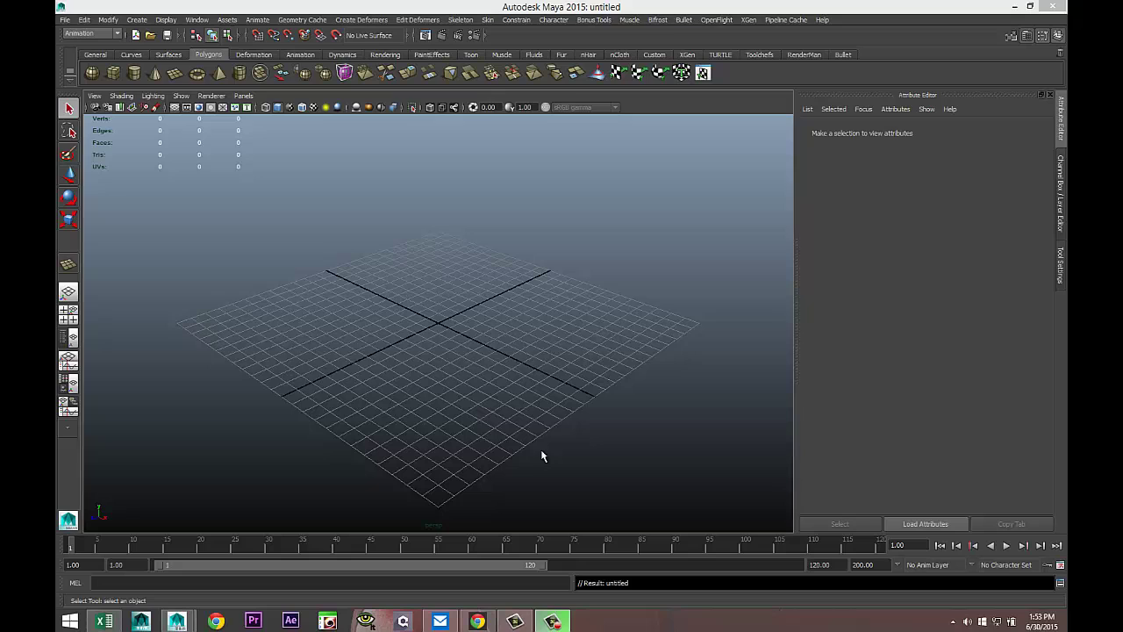
# Step: Import Colt.jpg from the Desktop as an image plane in the front view
pyautogui.click(69, 320)
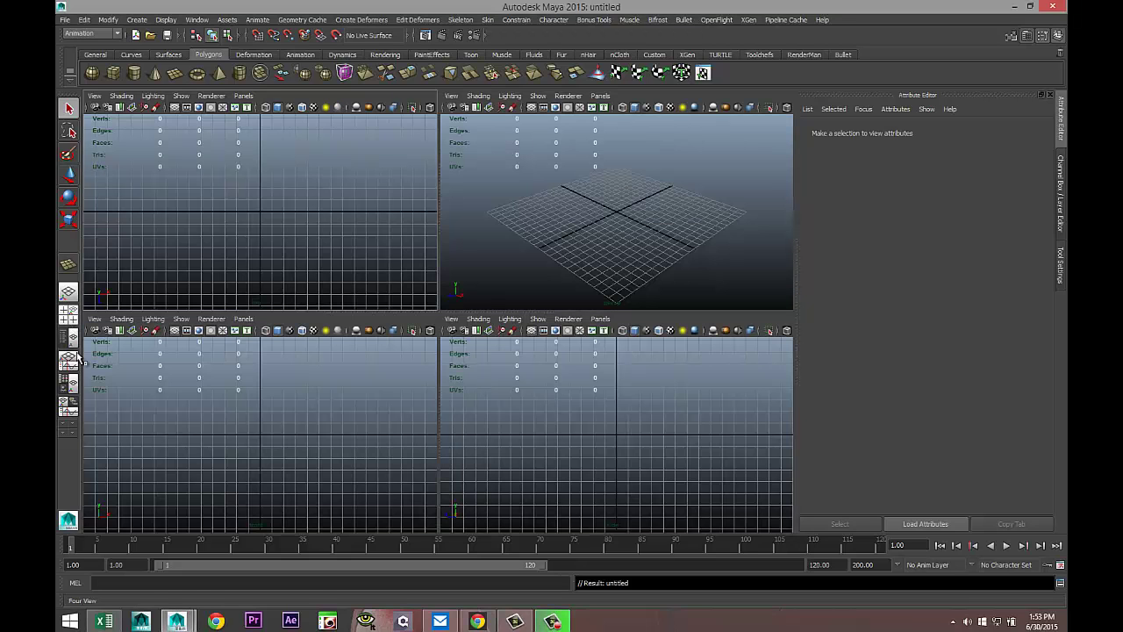
pyautogui.click(94, 319)
pyautogui.moveTo(193, 483)
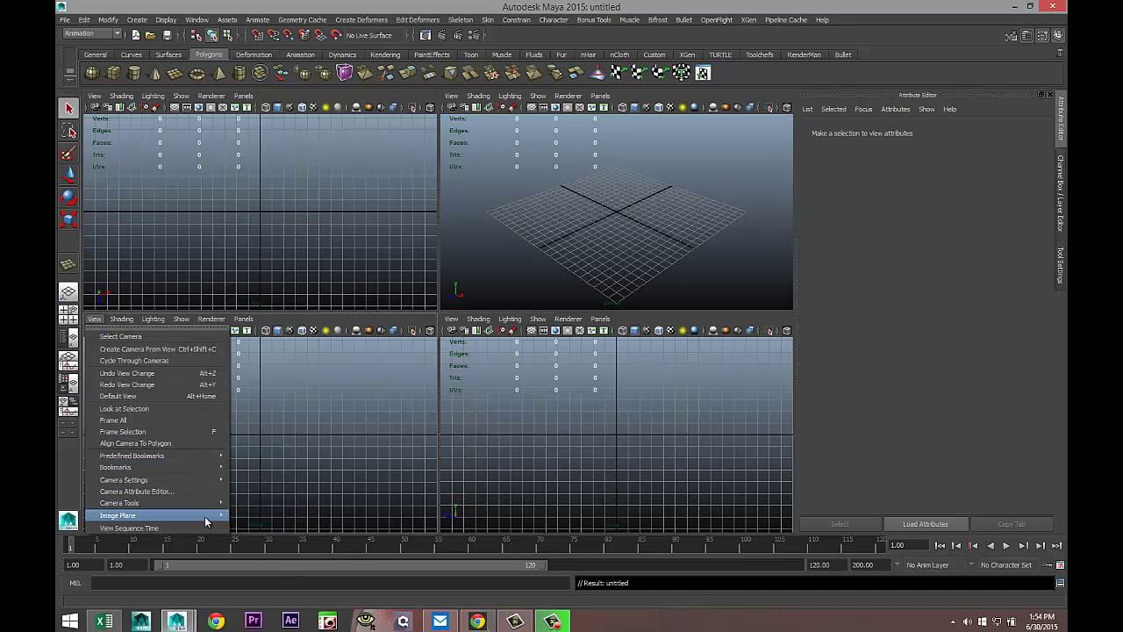
pyautogui.moveTo(202, 515)
pyautogui.click(276, 524)
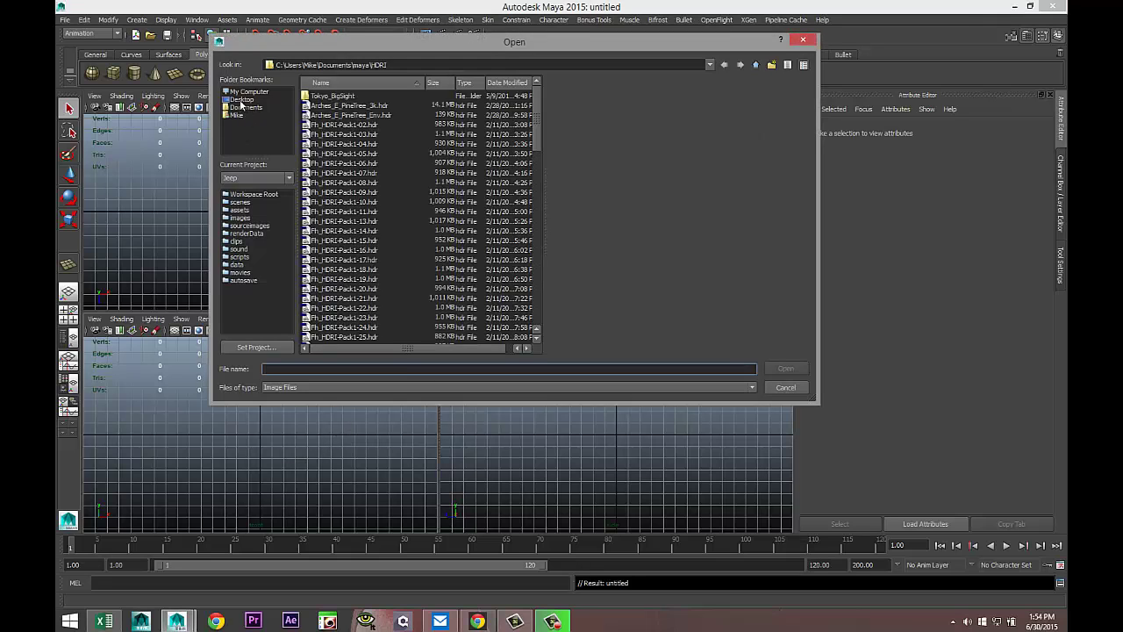
pyautogui.click(242, 100)
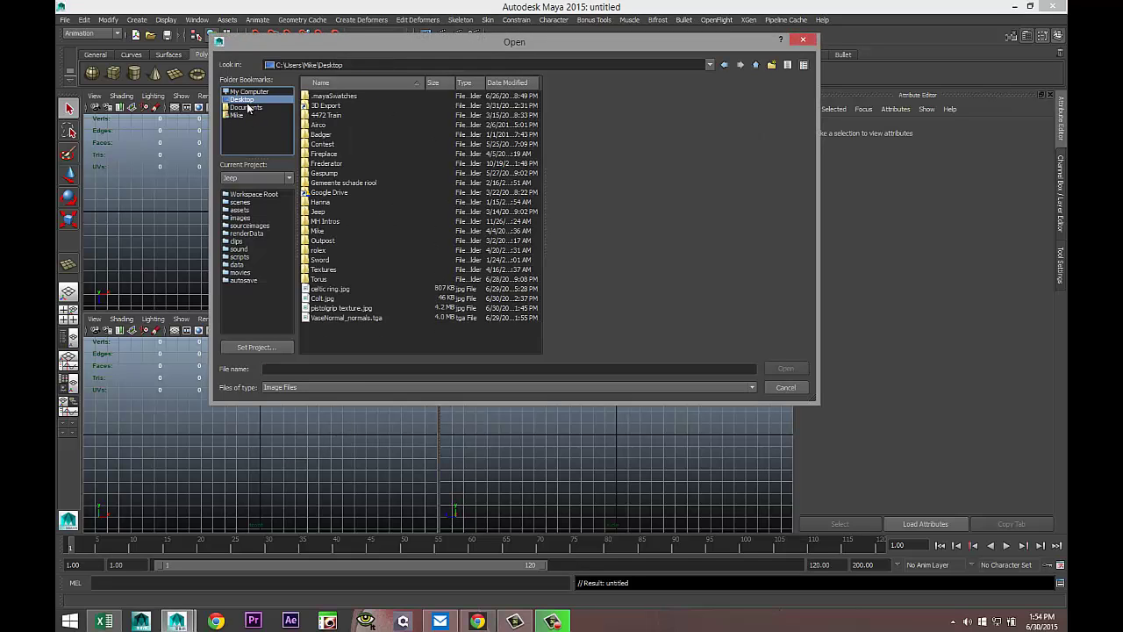
pyautogui.click(325, 299)
pyautogui.click(783, 370)
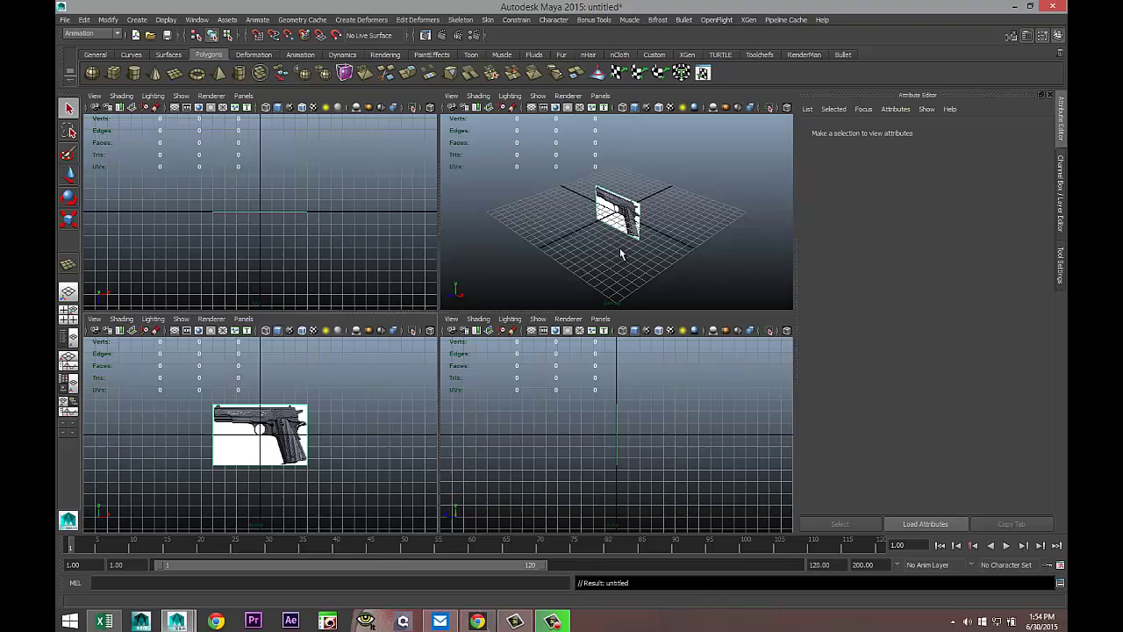
# Step: Maximize the perspective panel and orbit and zoom toward the Colt.jpg image plane
pyautogui.press('space')
pyautogui.scroll(4, 539, 325)
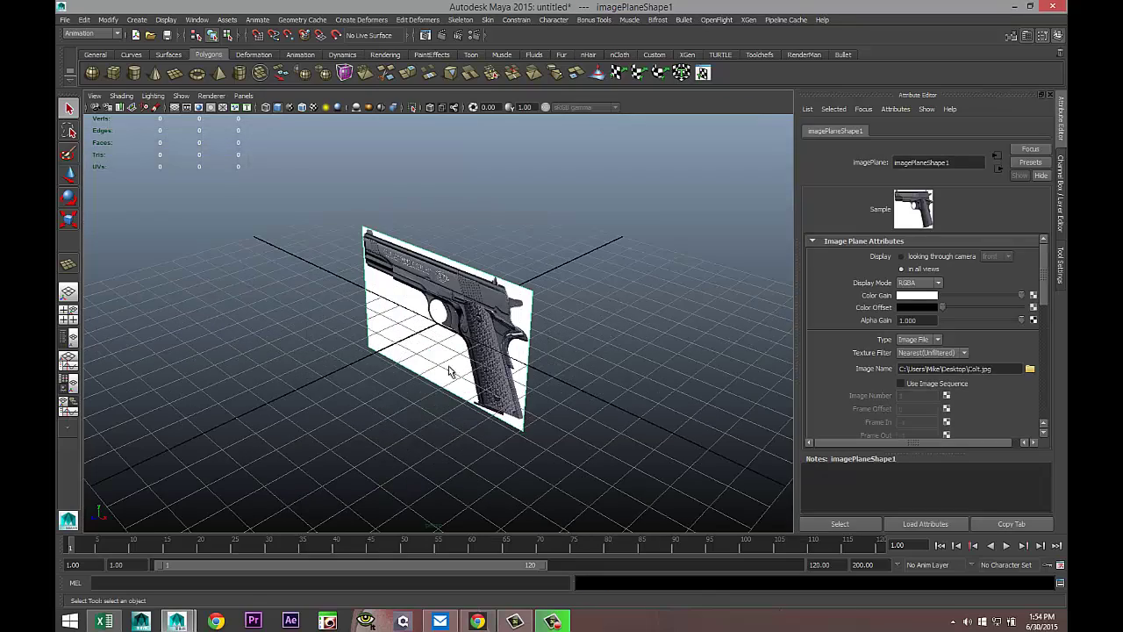
pyautogui.keyDown('alt'); pyautogui.moveTo(449, 372); pyautogui.dragTo(476, 366); pyautogui.keyUp('alt')
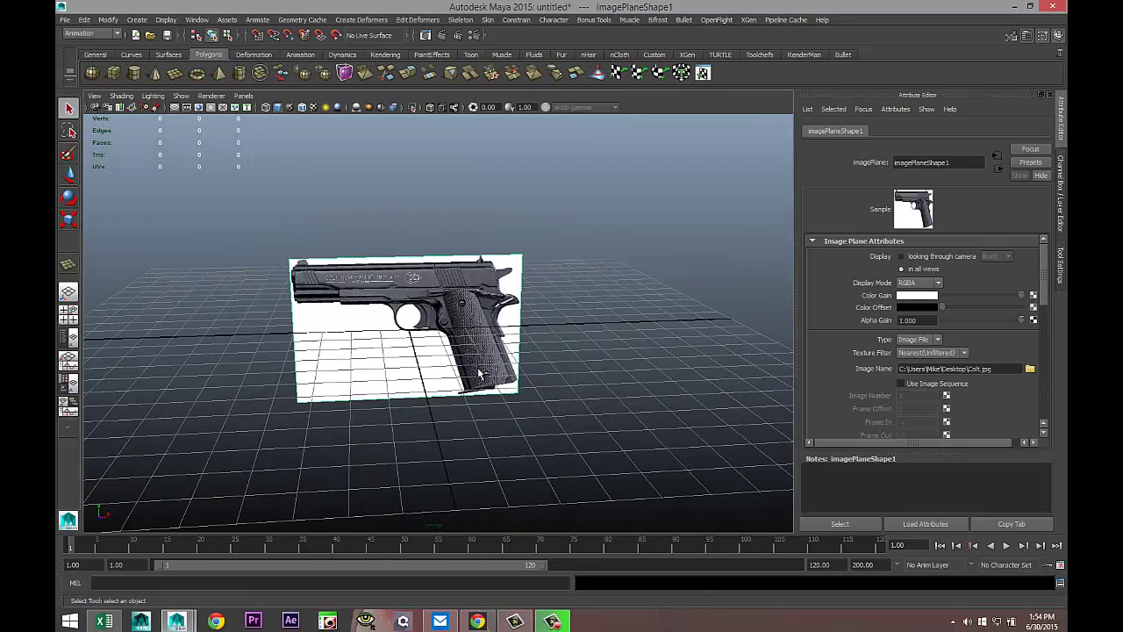
pyautogui.scroll(5, 477, 367)
pyautogui.scroll(-1, 628, 451)
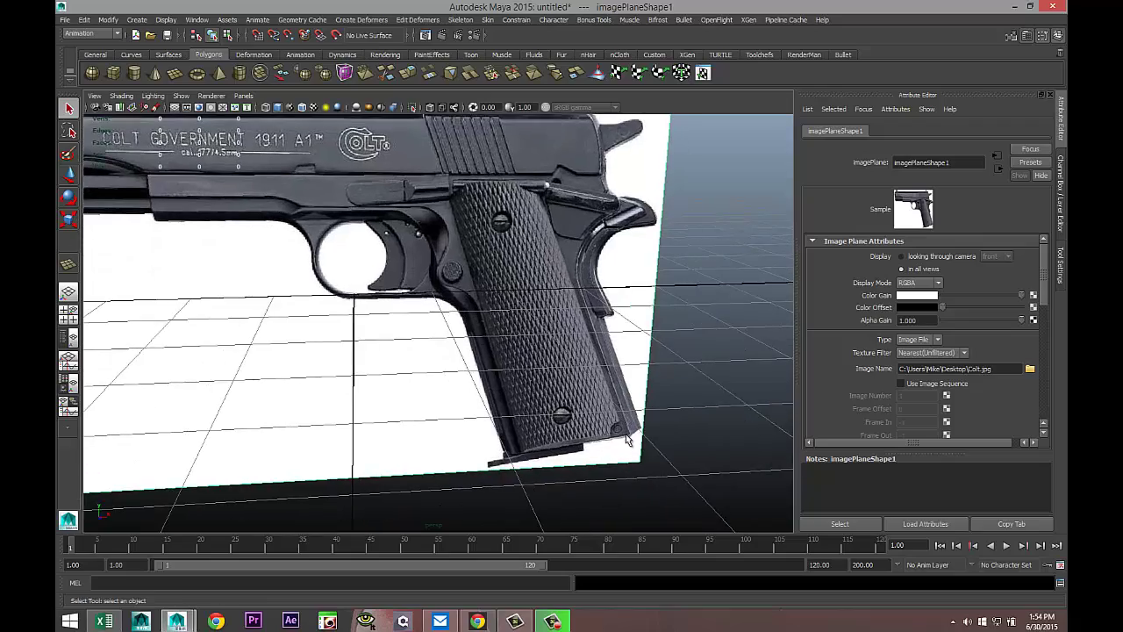
pyautogui.scroll(-3, 628, 442)
pyautogui.scroll(4, 600, 408)
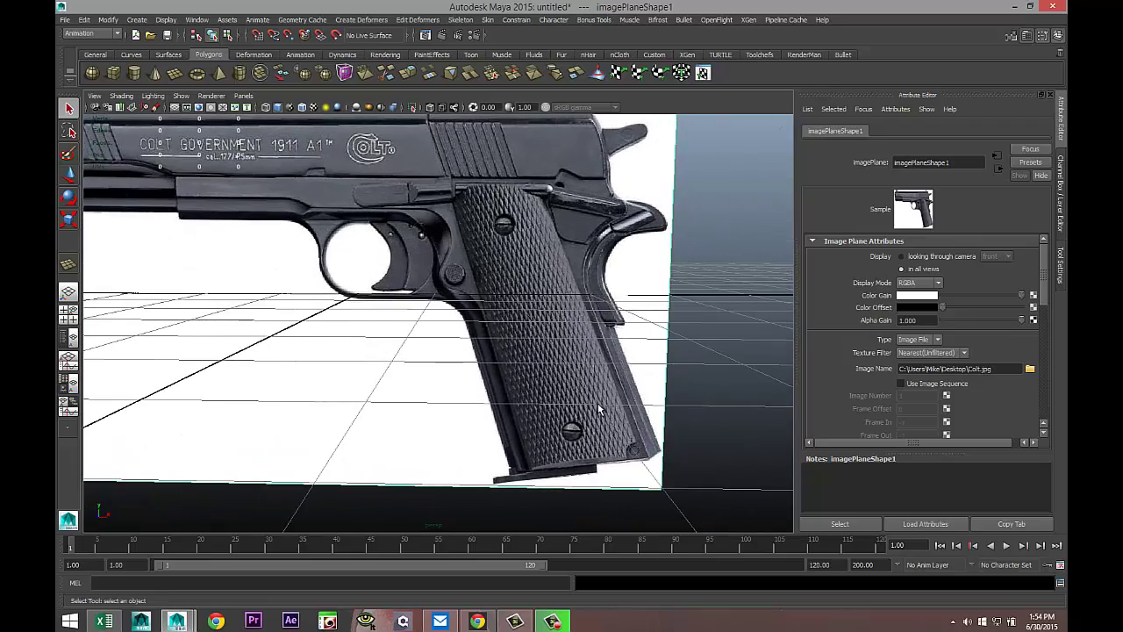
# Step: Orbit, pan and tilt the perspective view to frame the pistol photo from the front
pyautogui.keyDown('alt'); pyautogui.moveTo(599, 409); pyautogui.dragTo(596, 443); pyautogui.keyUp('alt')
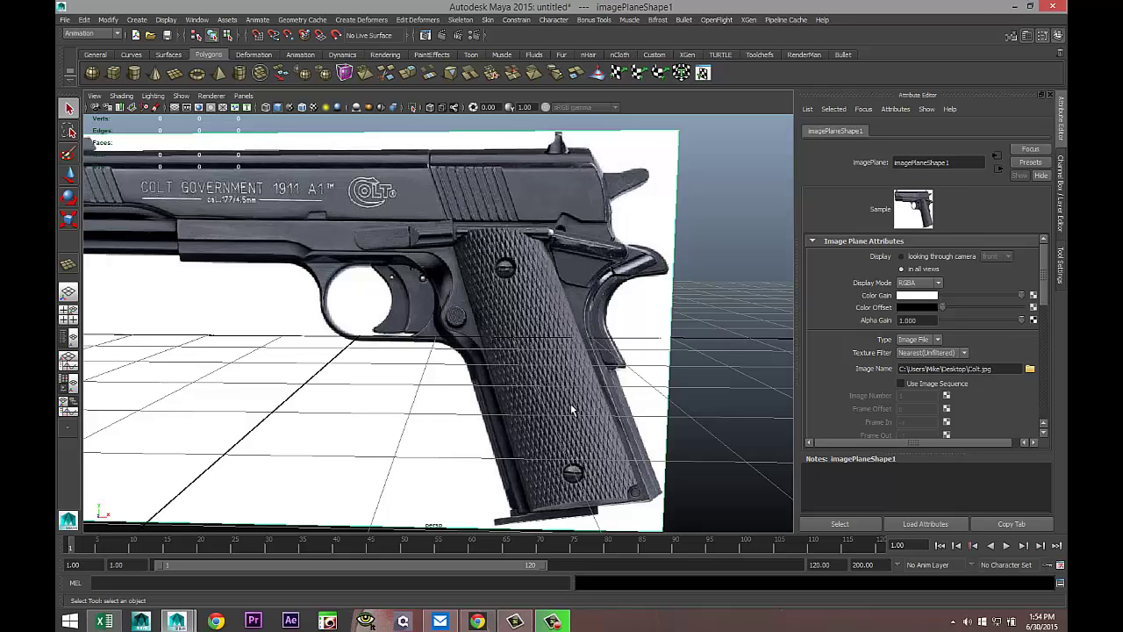
pyautogui.scroll(-3, 537, 362)
pyautogui.scroll(1, 538, 361)
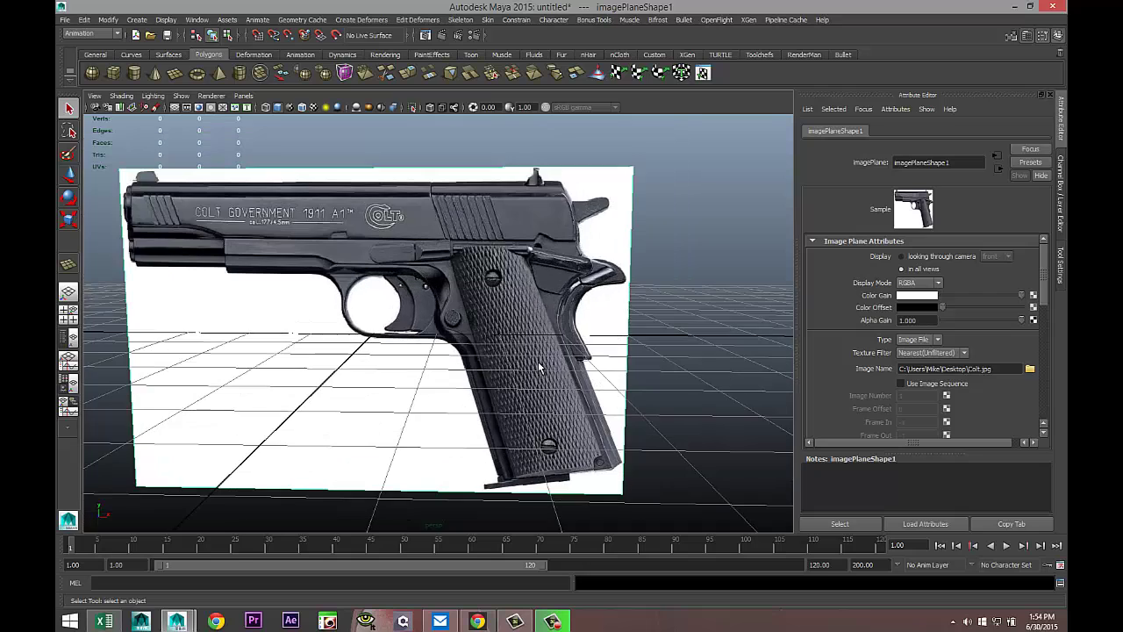
pyautogui.scroll(-2, 527, 369)
pyautogui.keyDown('alt'); pyautogui.moveTo(484, 351); pyautogui.dragTo(494, 377); pyautogui.keyUp('alt')
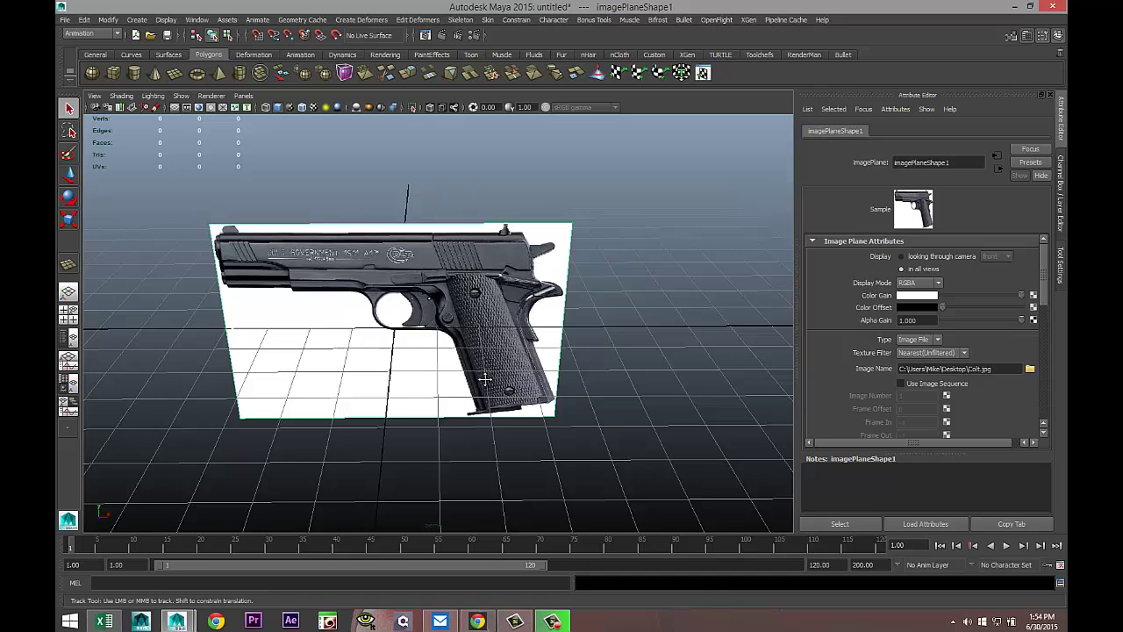
pyautogui.keyDown('alt'); pyautogui.moveTo(478, 377); pyautogui.dragTo(522, 394, button='middle'); pyautogui.keyUp('alt')
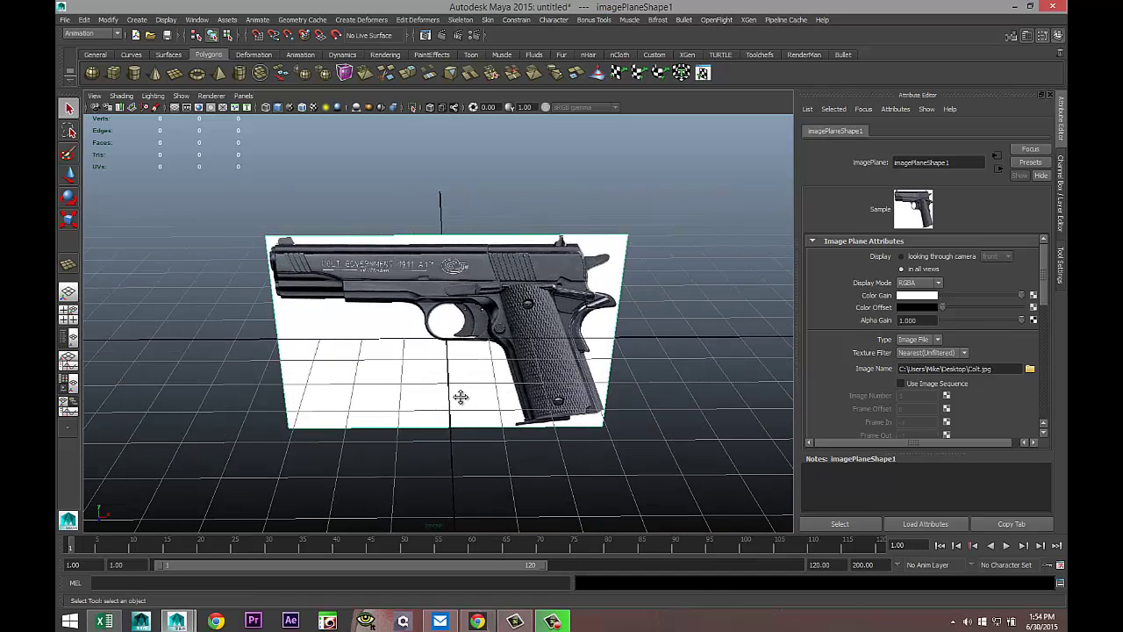
pyautogui.moveTo(461, 396)
pyautogui.keyDown('alt'); pyautogui.mouseDown()
pyautogui.moveTo(476, 371)
pyautogui.moveTo(476, 389)
pyautogui.mouseUp(); pyautogui.keyUp('alt')
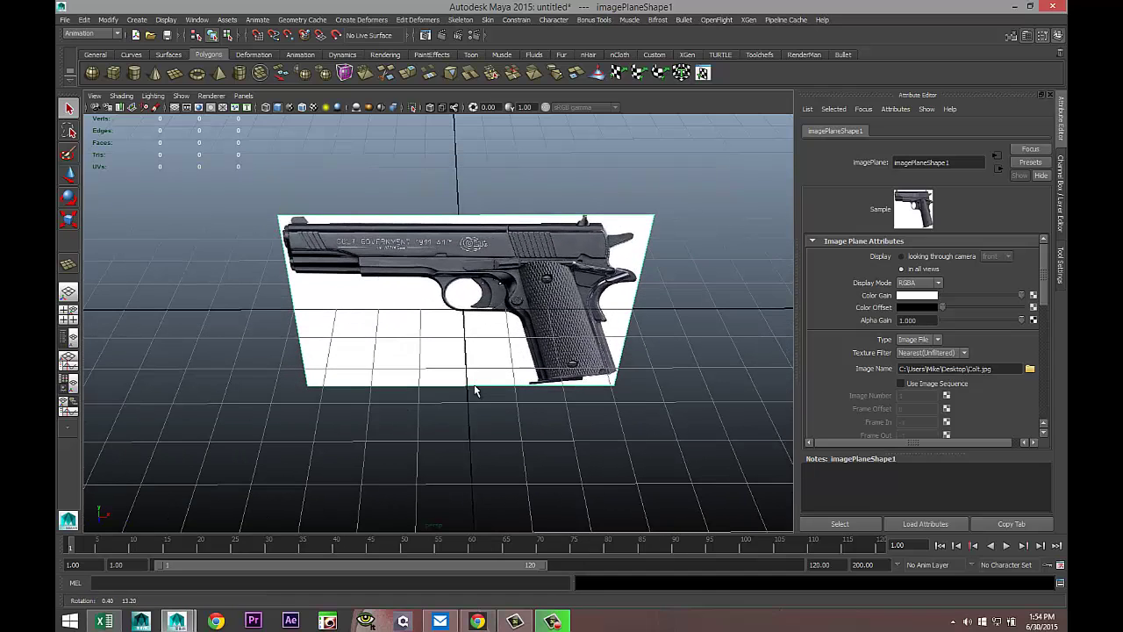
# Step: Draw a long flat polygon cube below the pistol and give it 3 depth subdivisions
pyautogui.click(114, 72)
pyautogui.moveTo(298, 411); pyautogui.dragTo(628, 456)
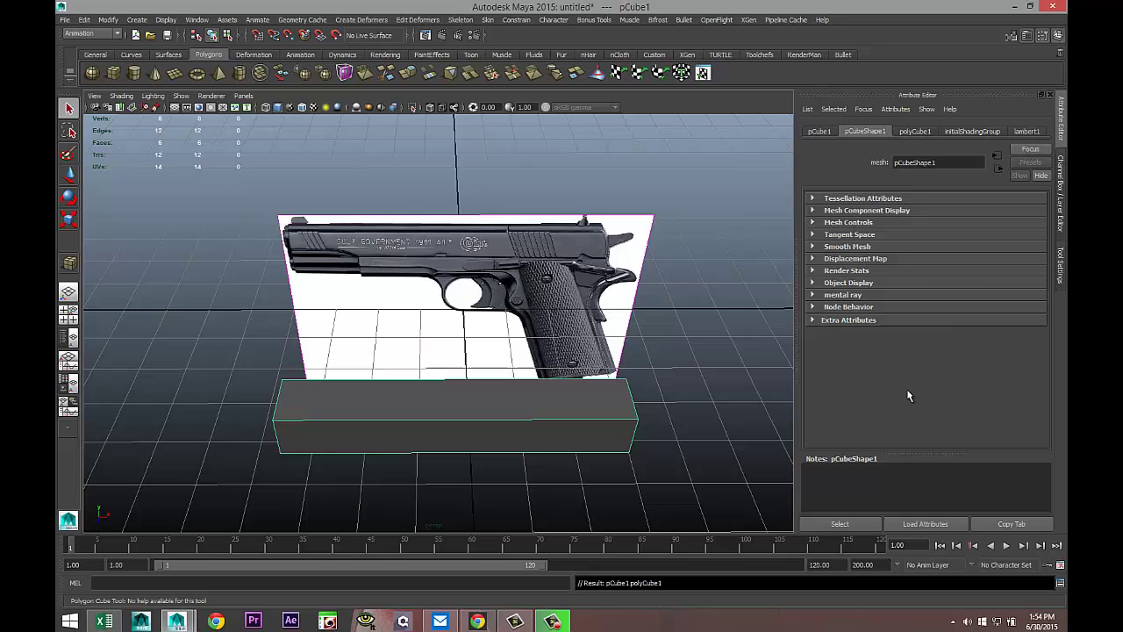
pyautogui.click(915, 131)
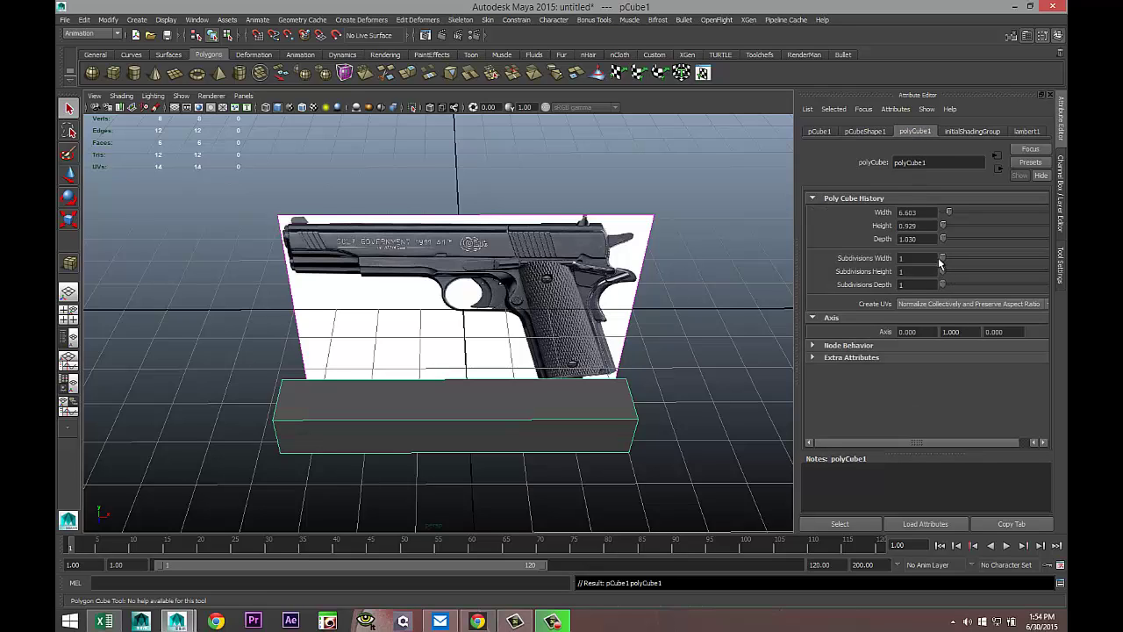
pyautogui.moveTo(943, 260); pyautogui.dragTo(946, 284)
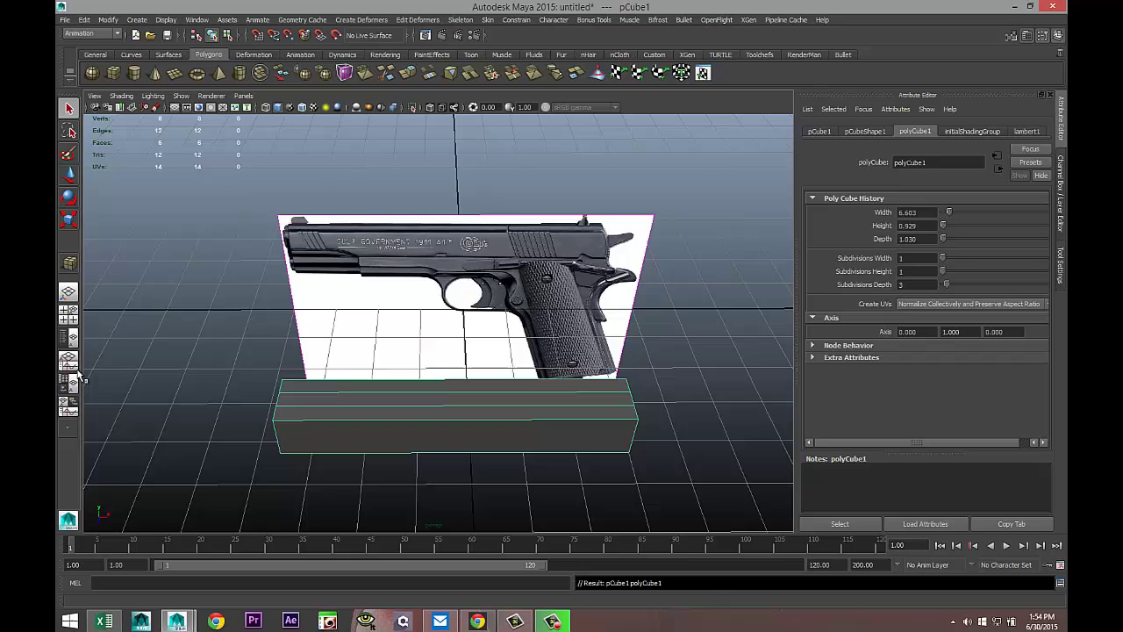
# Step: In the maximized front view, move and scale the cube up over the pistol's slide
pyautogui.click(69, 313)
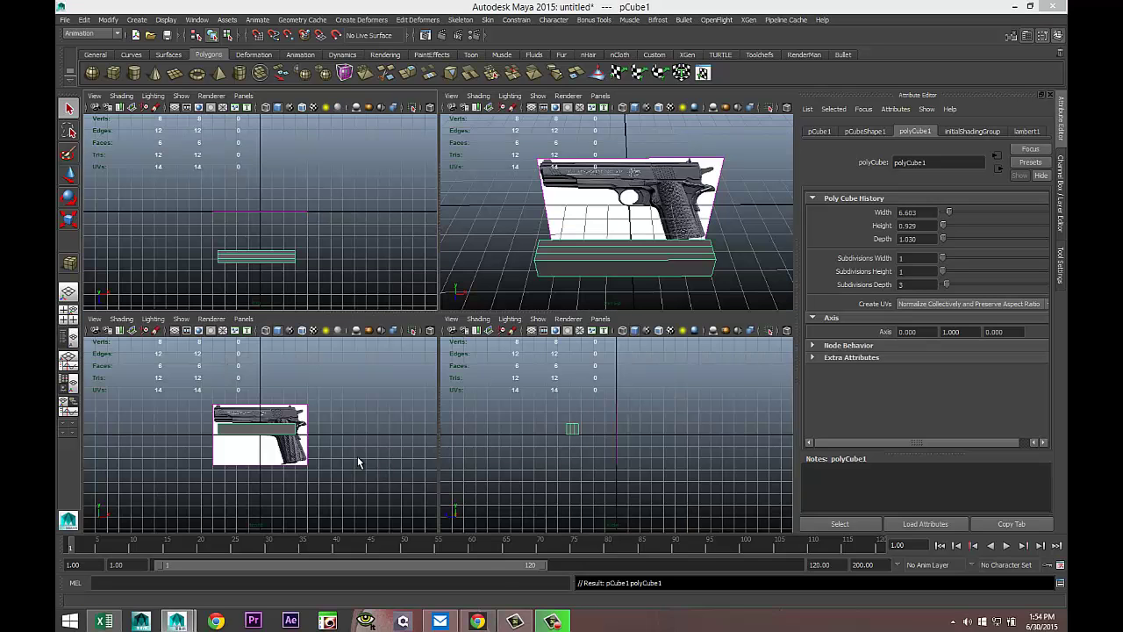
pyautogui.press('space')
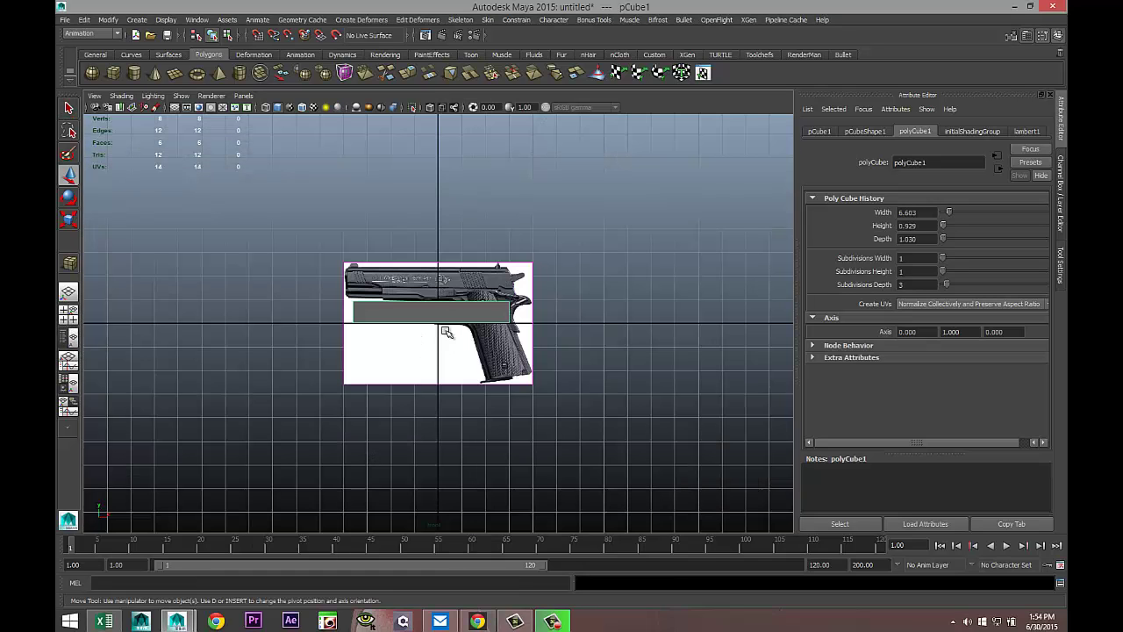
pyautogui.press('w')
pyautogui.moveTo(431, 255); pyautogui.dragTo(431, 226)
pyautogui.scroll(5, 432, 263)
pyautogui.scroll(-5, 433, 264)
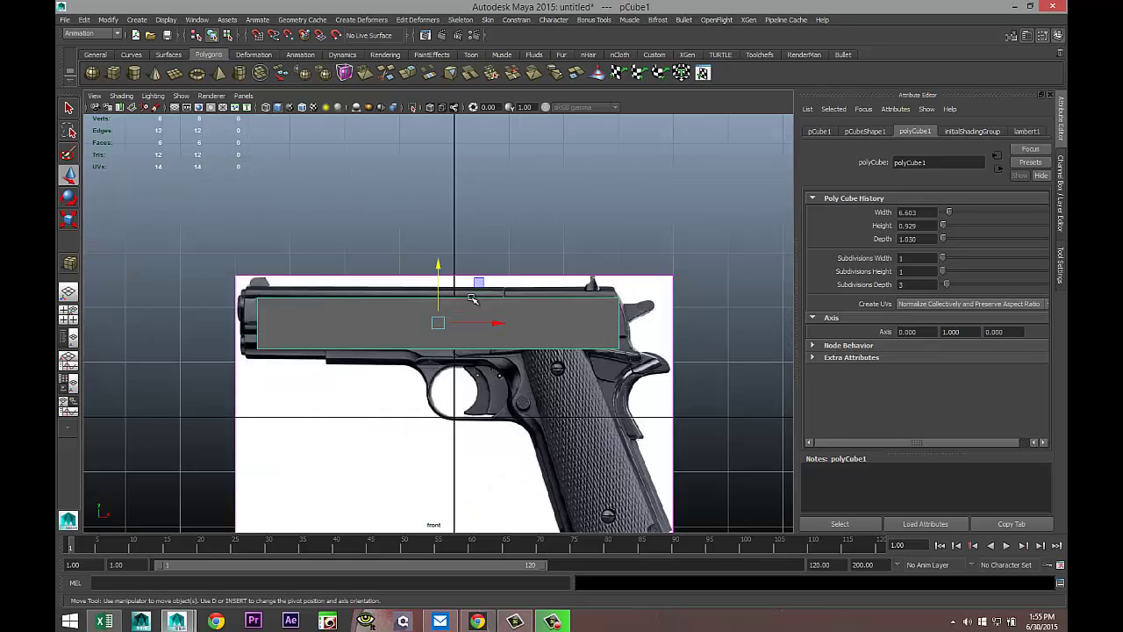
pyautogui.press('r')
pyautogui.moveTo(439, 267); pyautogui.dragTo(446, 250)
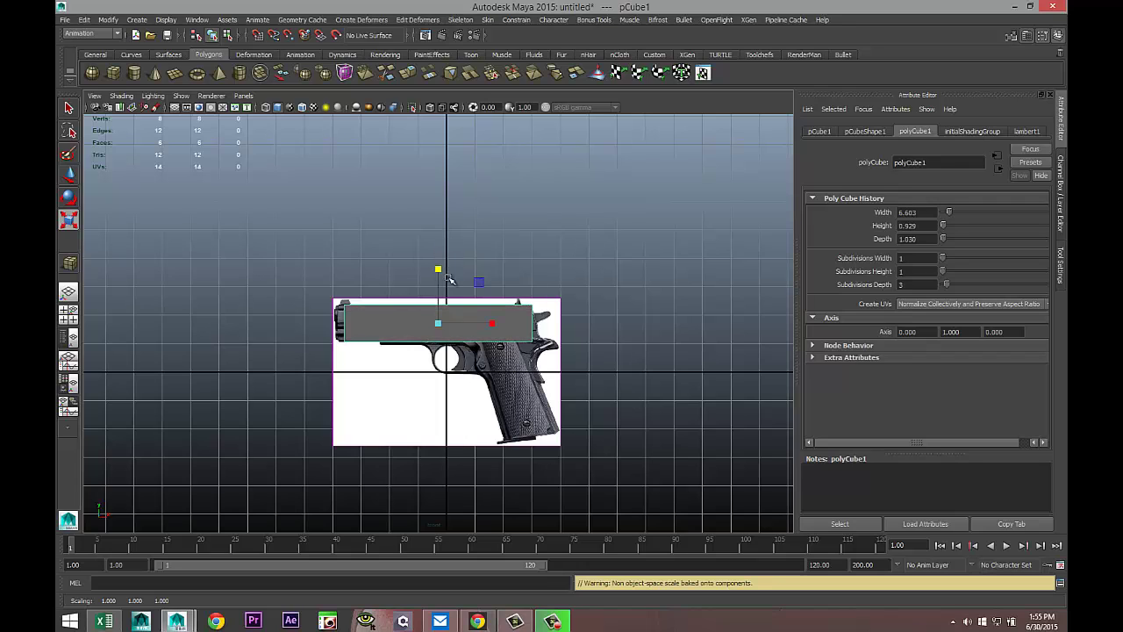
pyautogui.press('w')
pyautogui.moveTo(498, 324); pyautogui.dragTo(487, 326)
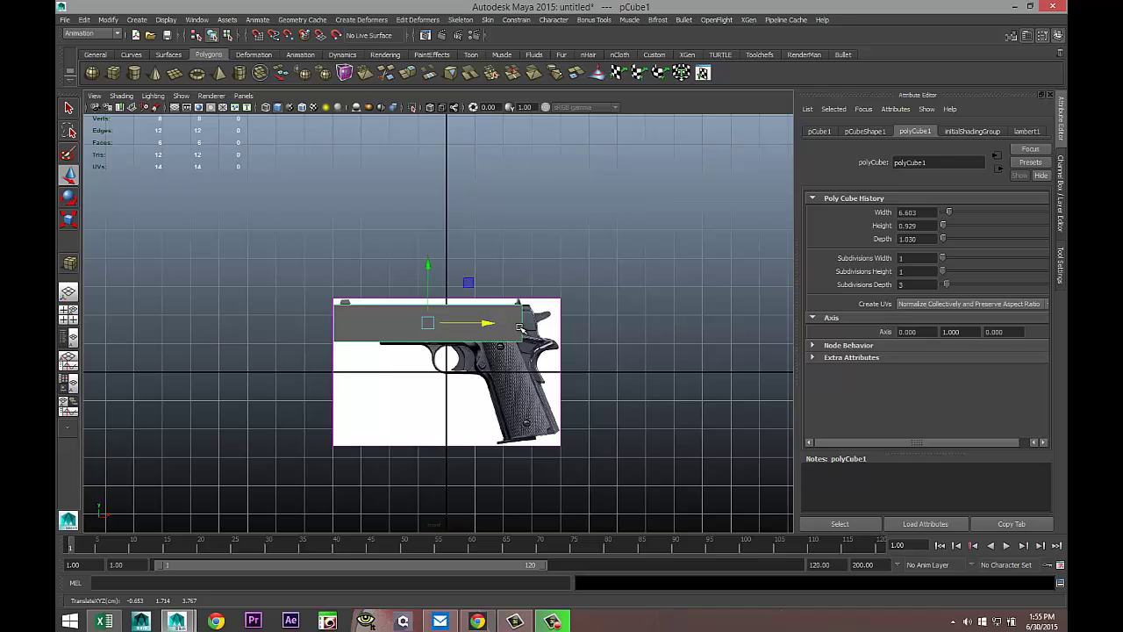
# Step: Pull the cube's right-end vertices along X to the slide's rear edge
pyautogui.moveTo(520, 328); pyautogui.dragTo(476, 325, button='right')
pyautogui.moveTo(495, 304); pyautogui.dragTo(573, 421)
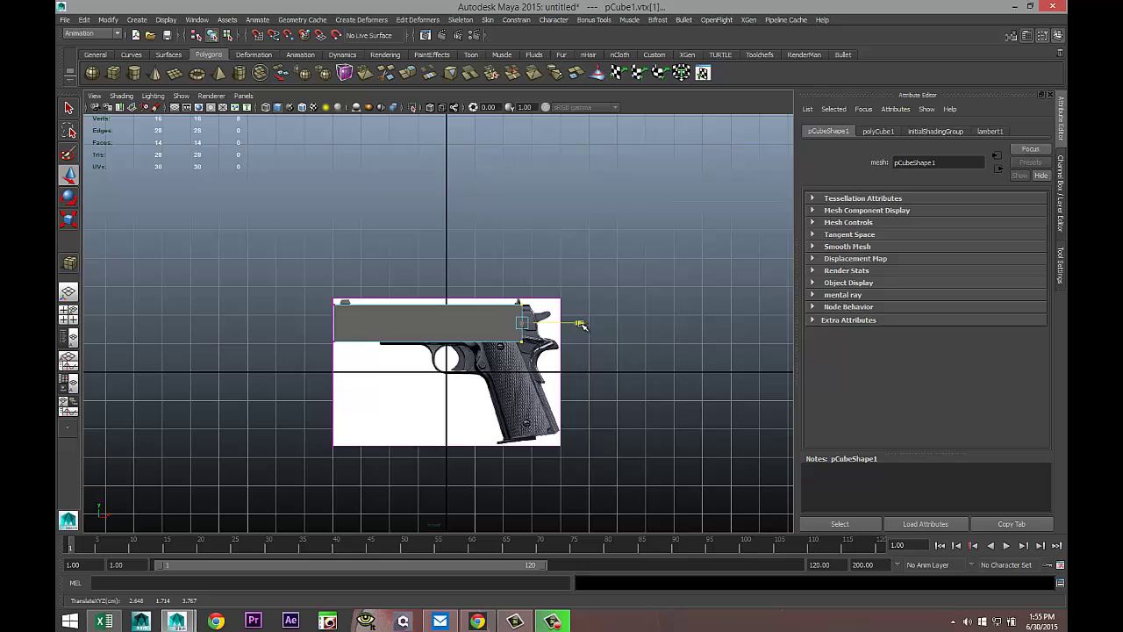
pyautogui.moveTo(580, 324); pyautogui.dragTo(600, 327)
pyautogui.scroll(2, 556, 410)
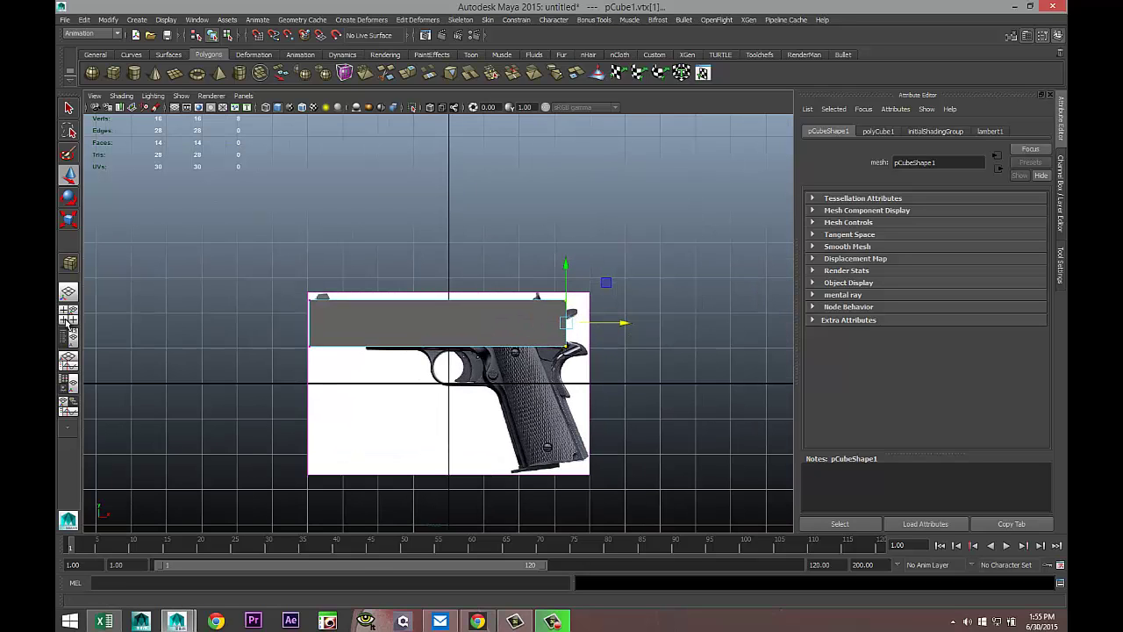
# Step: Insert two equal-distance edge loops in the slide box, one mid-way and one near the right end
pyautogui.click(91, 34)
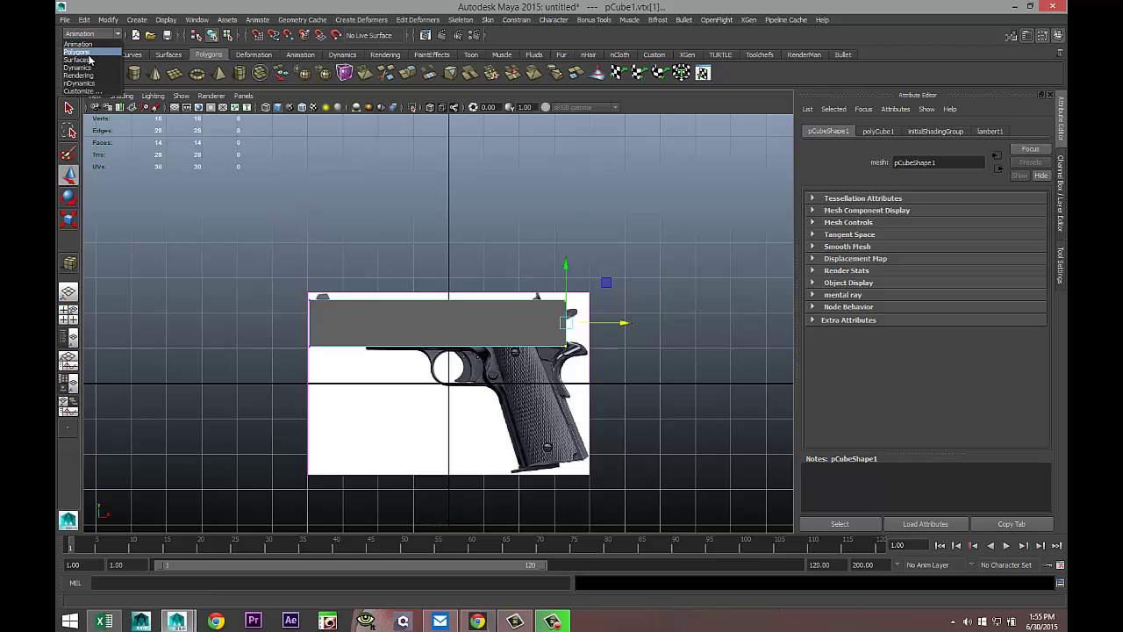
pyautogui.click(106, 55)
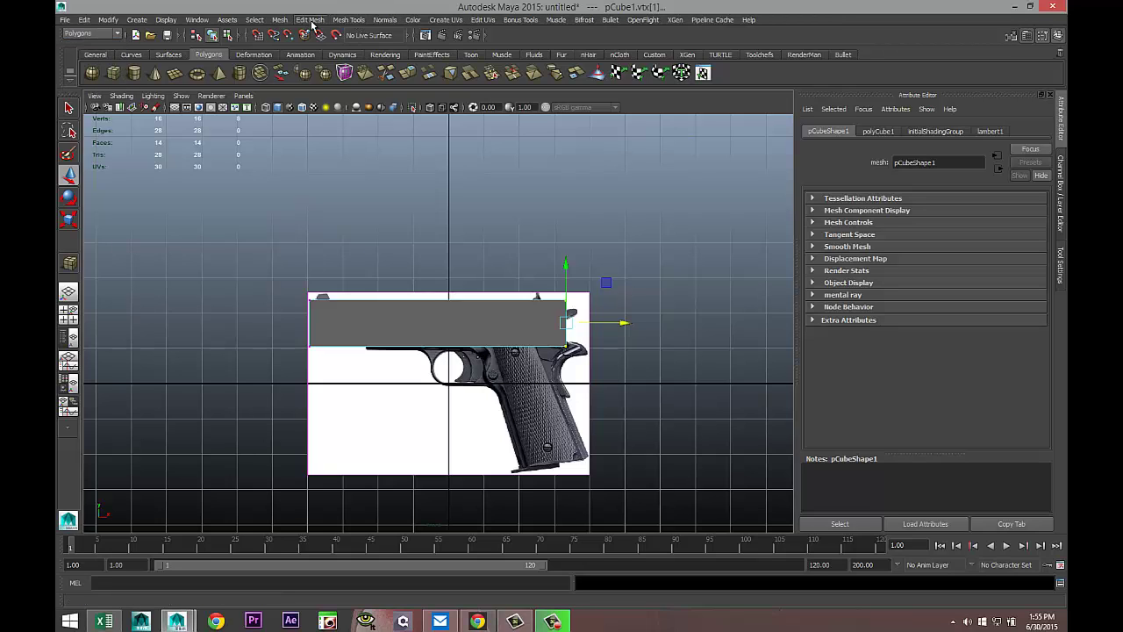
pyautogui.click(347, 19)
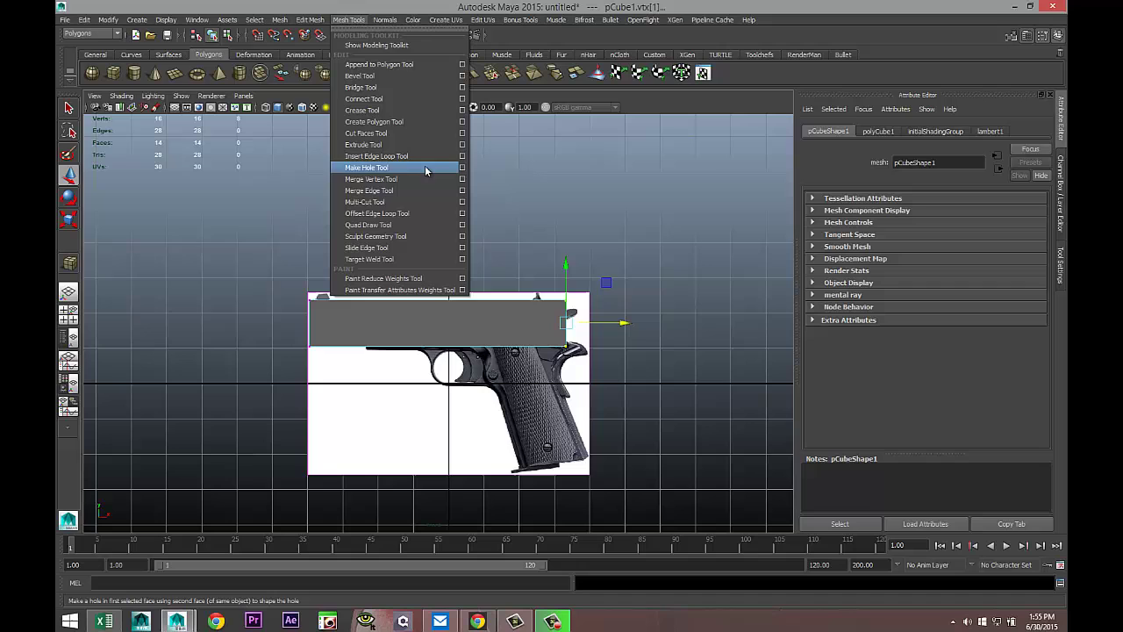
pyautogui.click(462, 156)
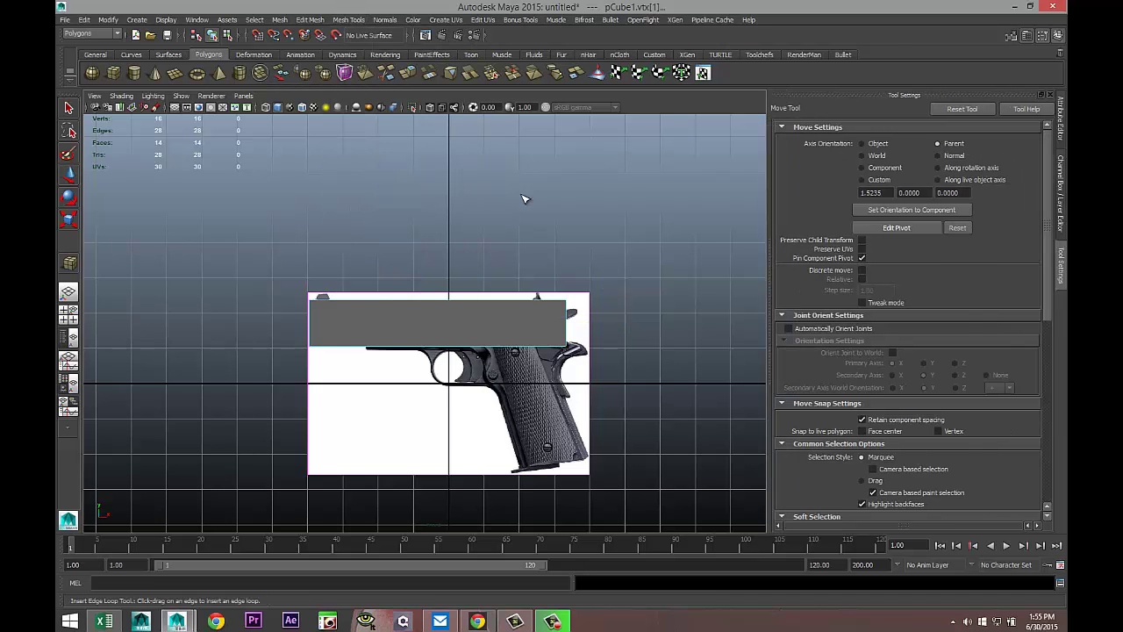
pyautogui.click(863, 185)
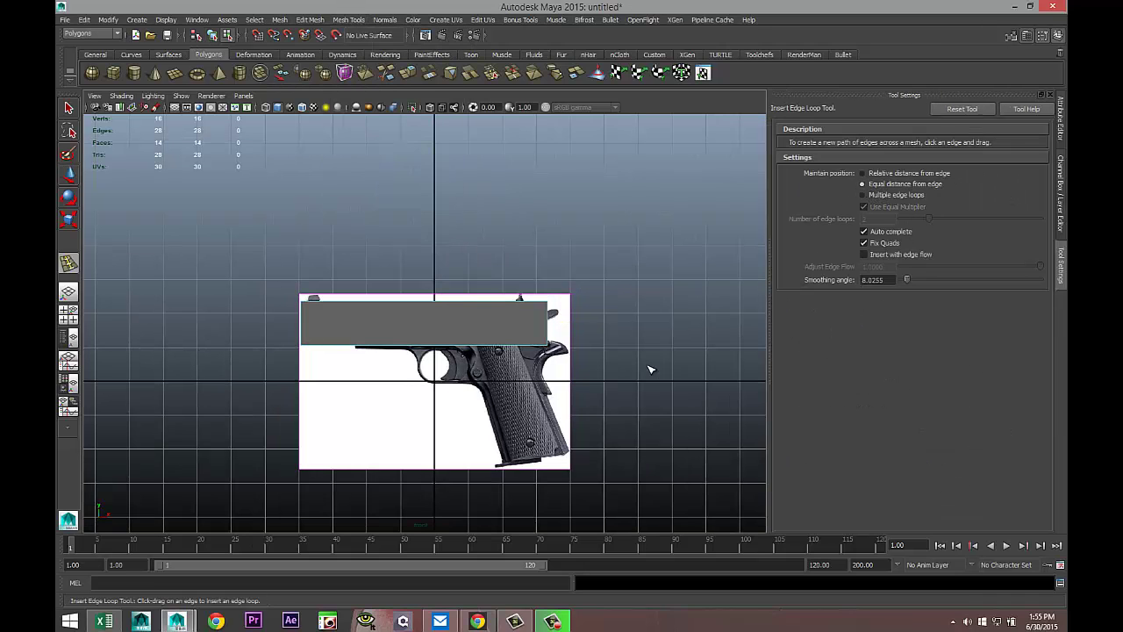
pyautogui.scroll(3, 648, 370)
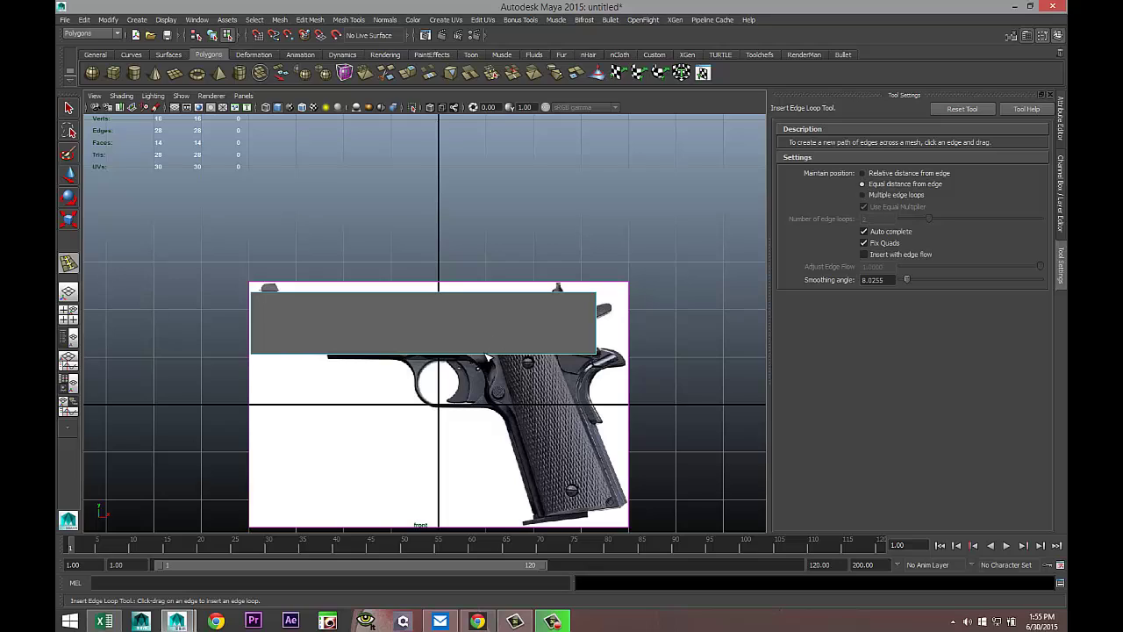
pyautogui.click(485, 358)
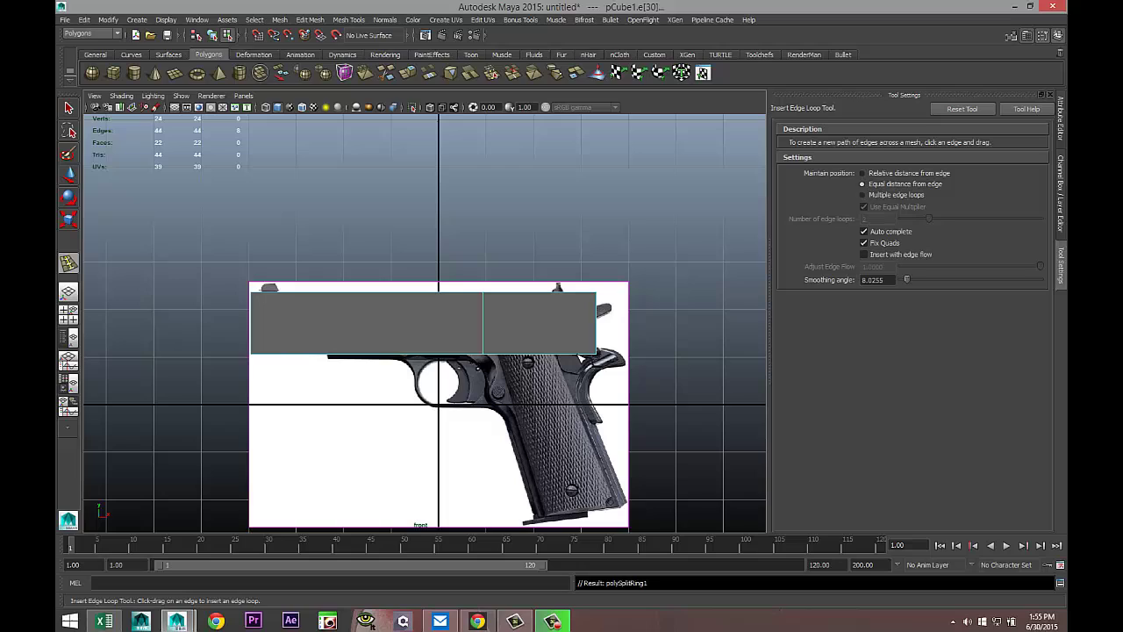
pyautogui.moveTo(577, 354); pyautogui.dragTo(581, 356)
# Step: Select the rear underside faces of the slide block and extrude them
pyautogui.press('q')
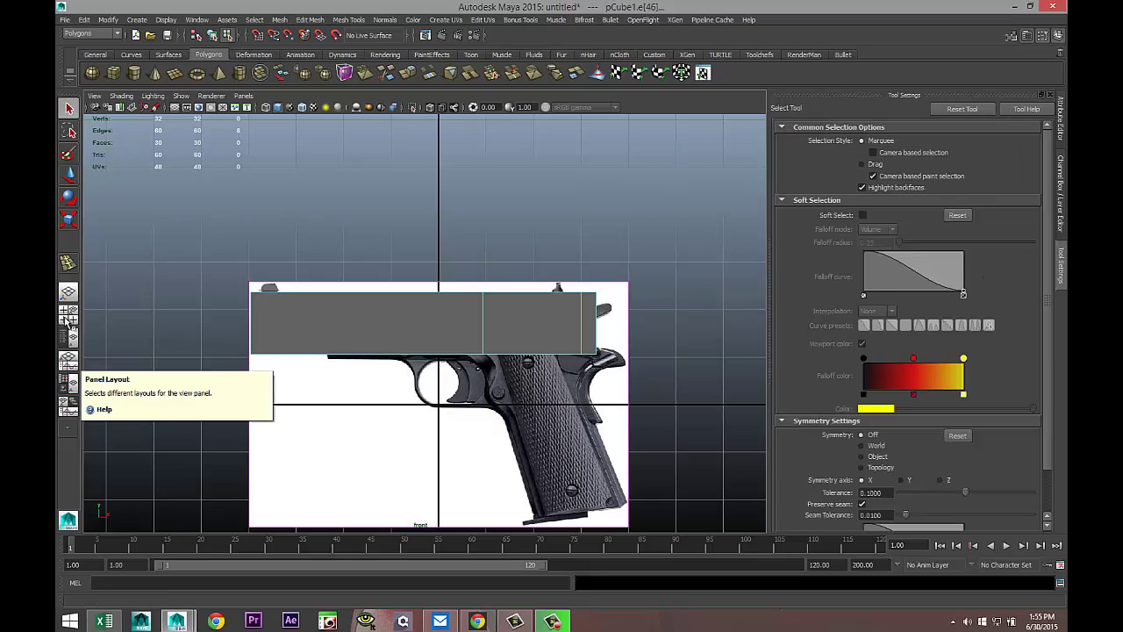
pyautogui.click(67, 313)
pyautogui.press('space')
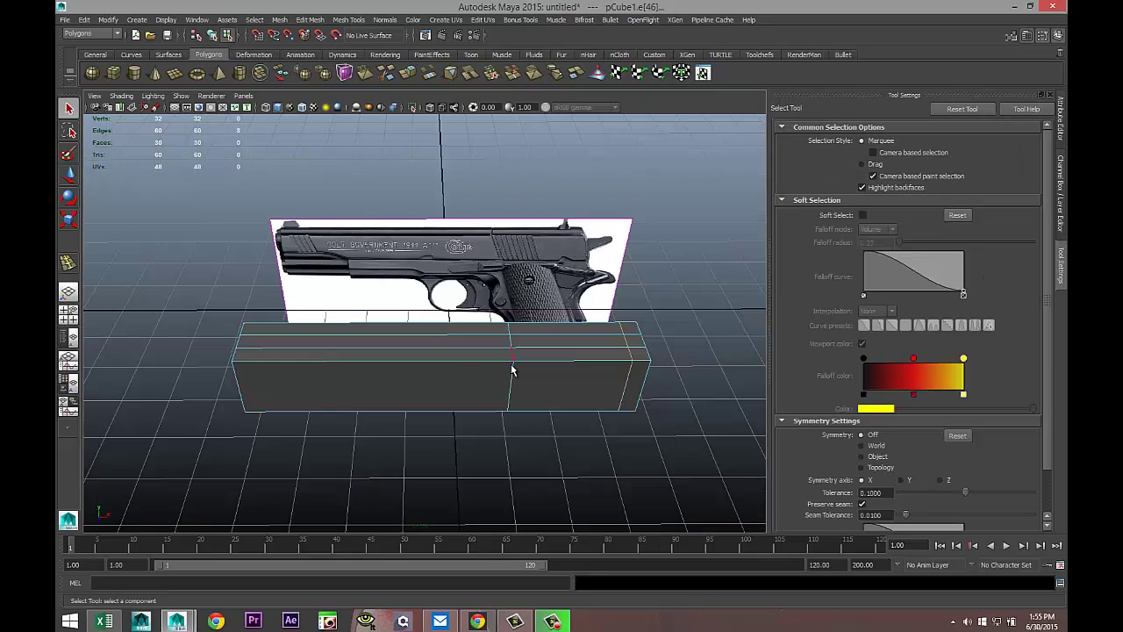
pyautogui.keyDown('alt'); pyautogui.moveTo(514, 371); pyautogui.dragTo(516, 270); pyautogui.keyUp('alt')
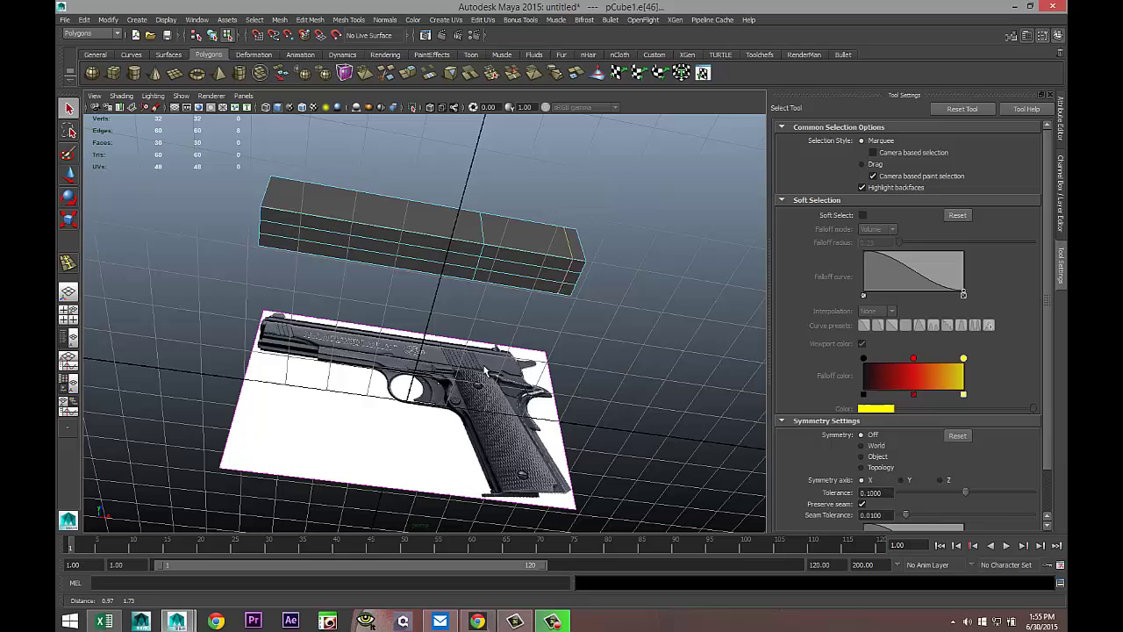
pyautogui.moveTo(513, 261); pyautogui.dragTo(515, 262, button='right')
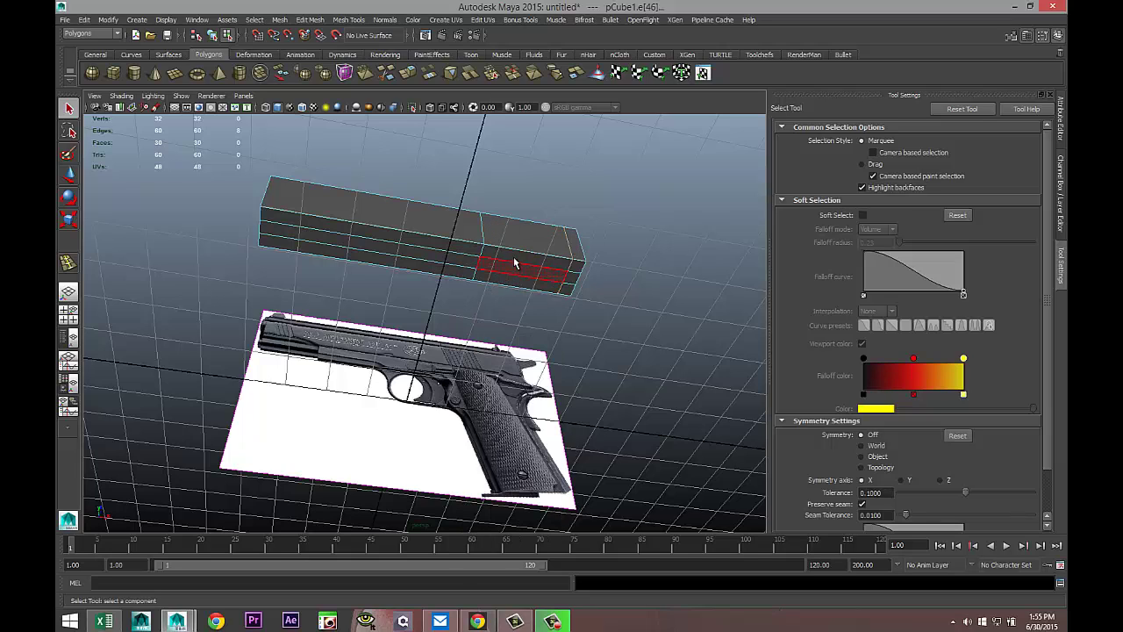
pyautogui.moveTo(514, 261); pyautogui.dragTo(514, 275)
pyautogui.keyDown('shift'); pyautogui.click(514, 275); pyautogui.keyUp('shift')
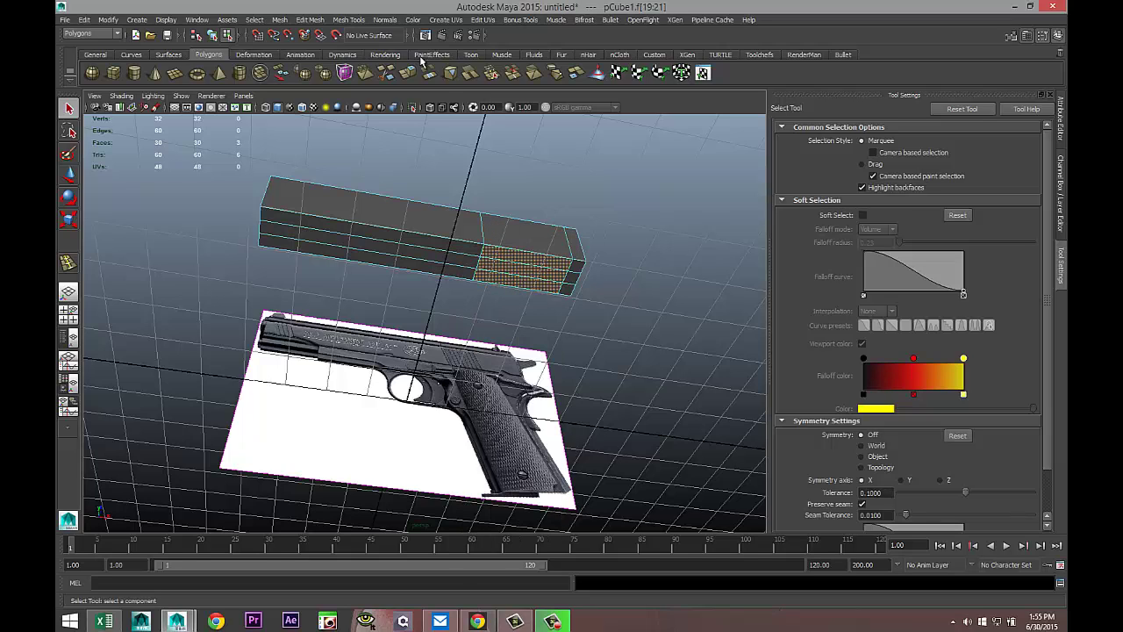
pyautogui.click(322, 22)
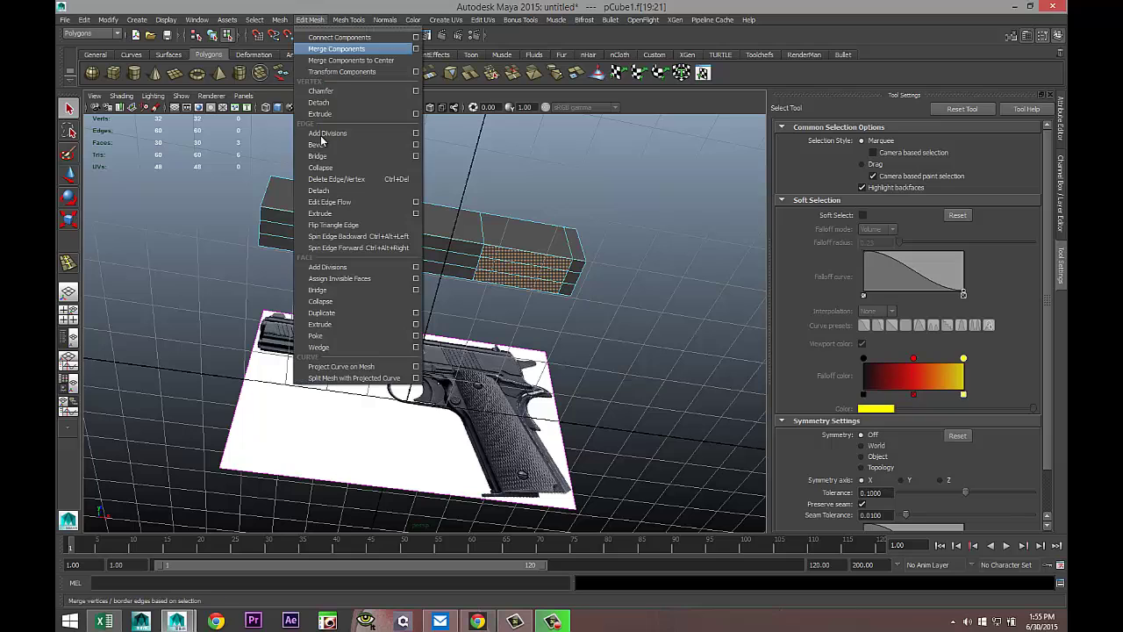
pyautogui.click(347, 327)
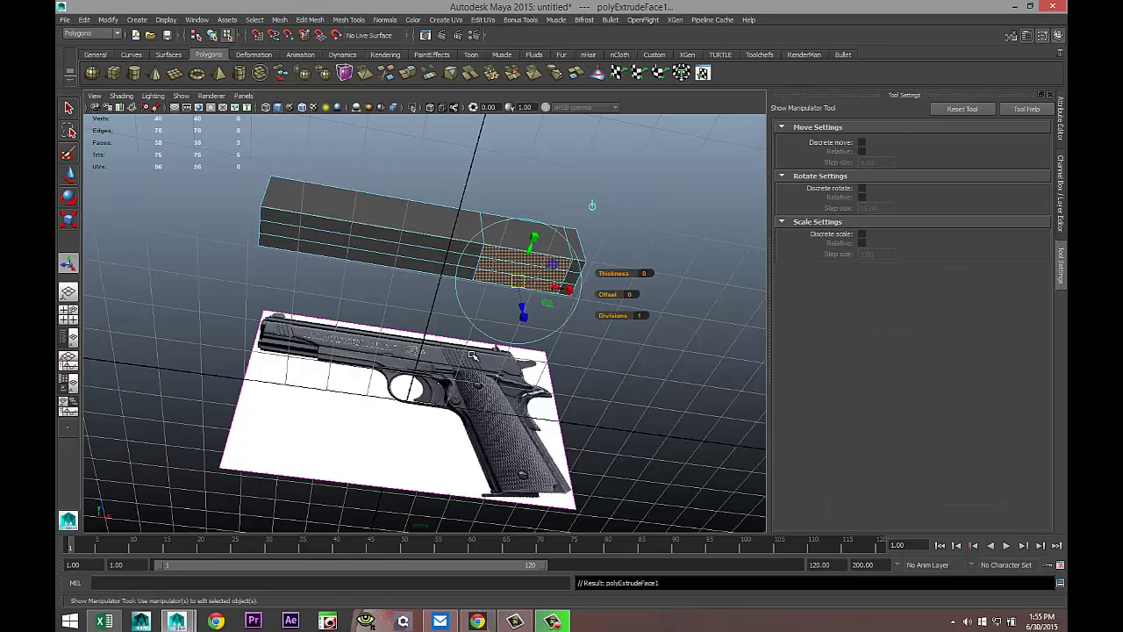
# Step: Pull the extruded faces down into a grip and slant its bottom edge to match the photo
pyautogui.press('w')
pyautogui.keyDown('alt'); pyautogui.moveTo(550, 357); pyautogui.dragTo(530, 308); pyautogui.keyUp('alt')
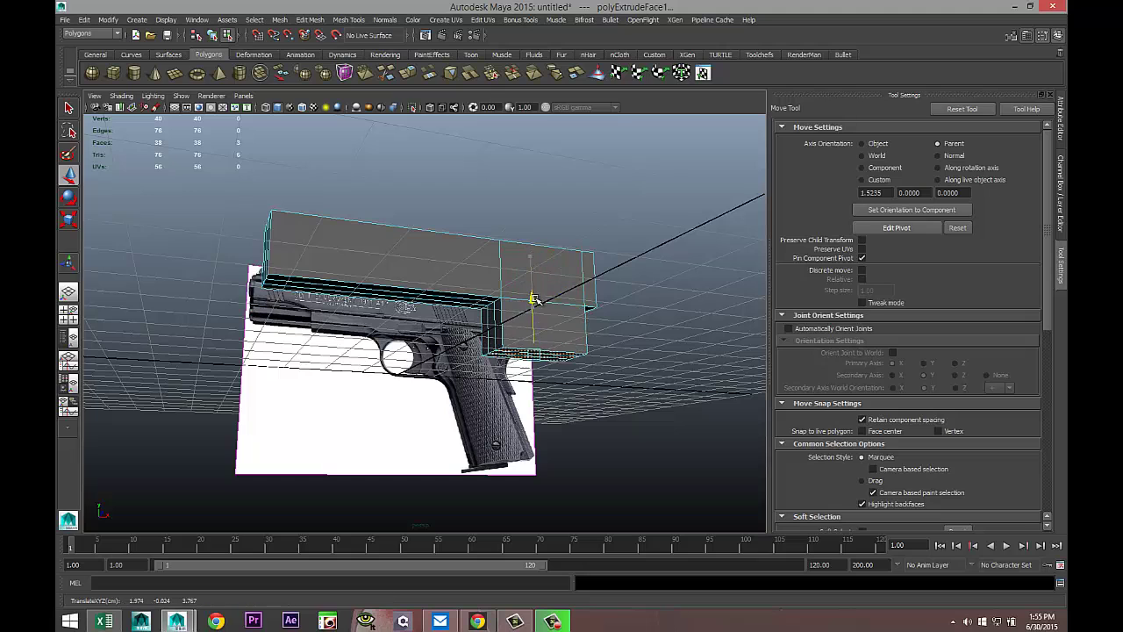
pyautogui.click(67, 314)
pyautogui.press('space')
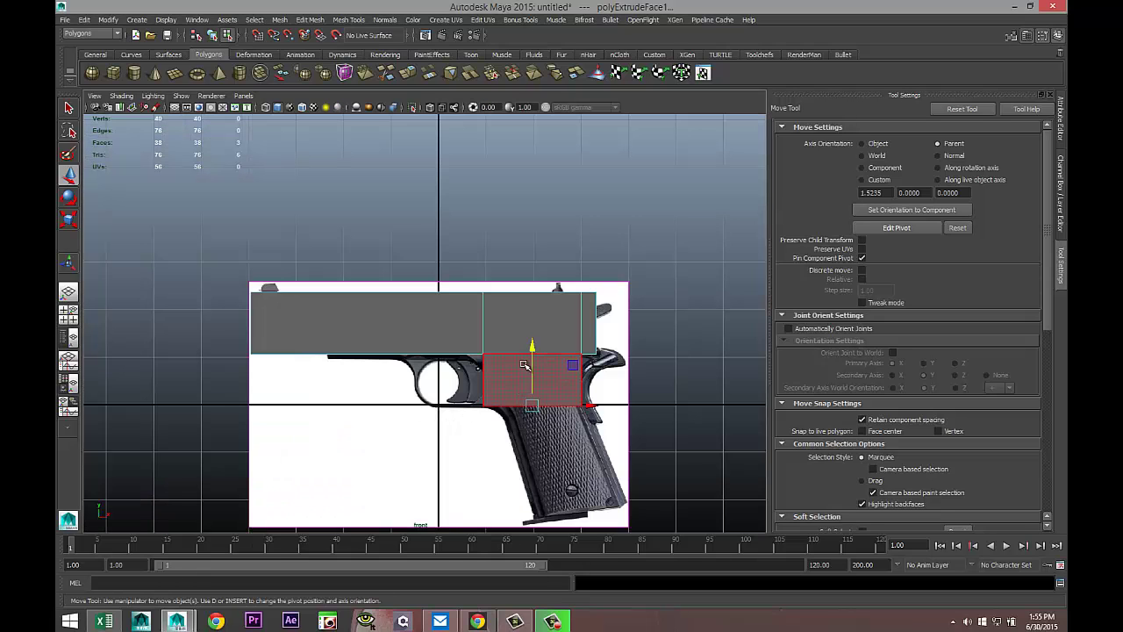
pyautogui.moveTo(531, 349); pyautogui.dragTo(560, 457)
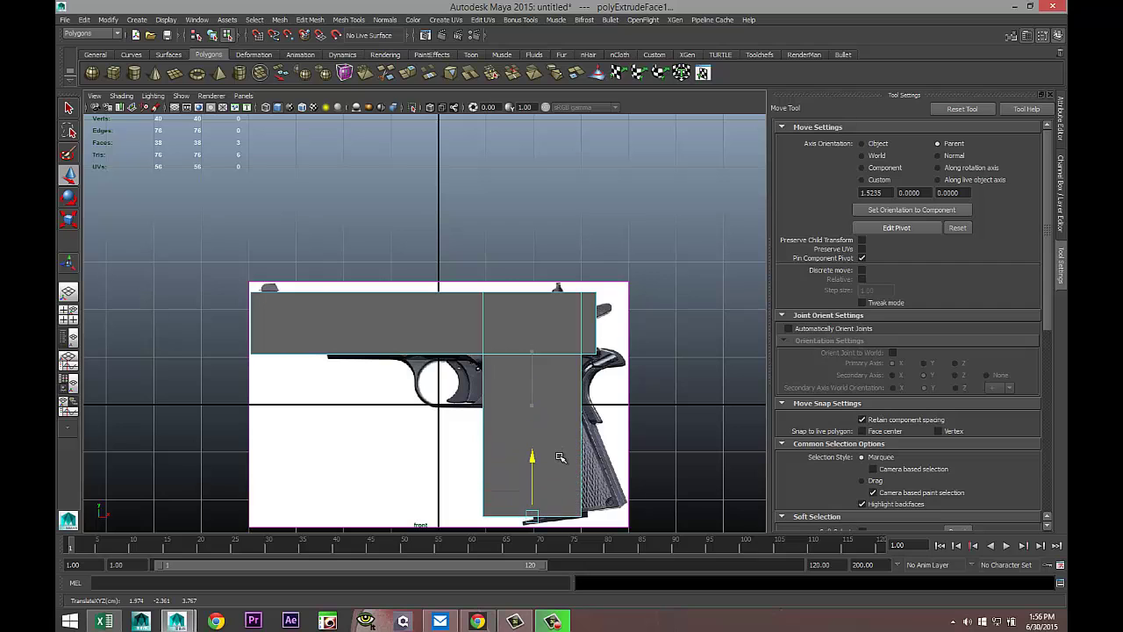
pyautogui.moveTo(589, 515)
pyautogui.keyDown('alt'); pyautogui.mouseDown(button='middle')
pyautogui.moveTo(548, 429)
pyautogui.moveTo(526, 421)
pyautogui.mouseUp(button='middle'); pyautogui.keyUp('alt')
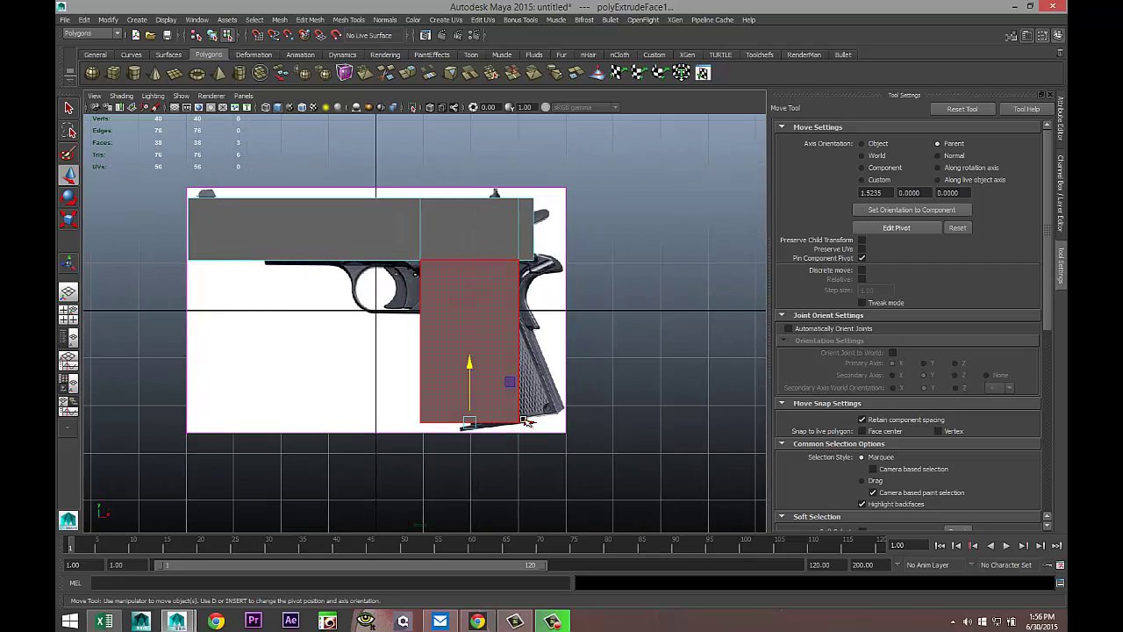
pyautogui.moveTo(524, 421)
pyautogui.mouseDown()
pyautogui.moveTo(575, 423)
pyautogui.moveTo(517, 419)
pyautogui.mouseUp()
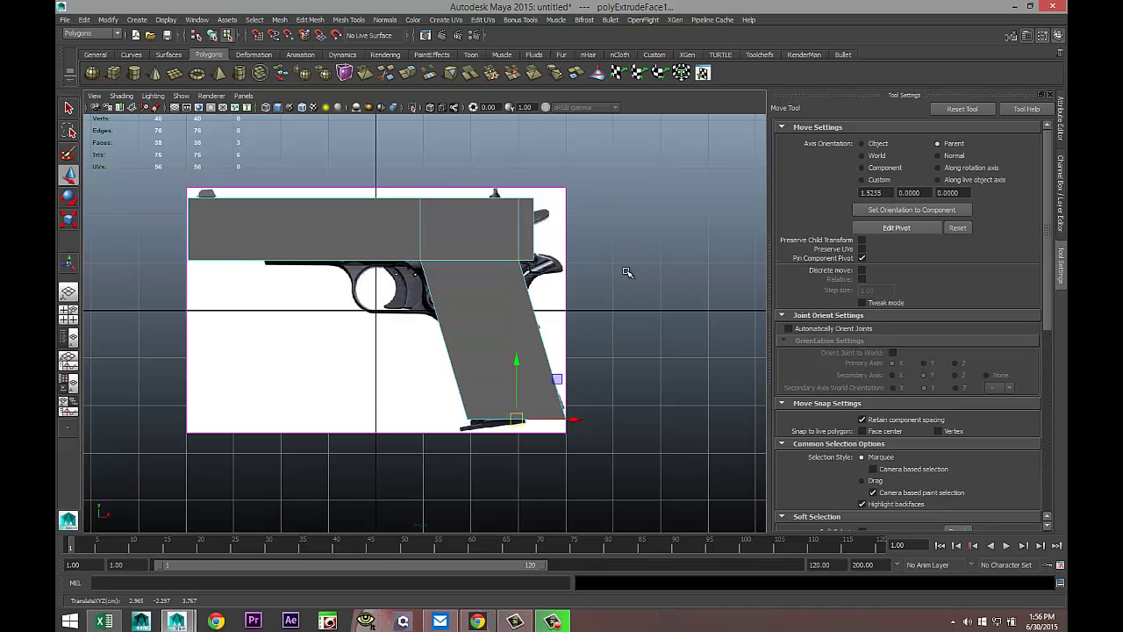
# Step: Orbit the perspective view around the gun to inspect the new grip block
pyautogui.click(69, 316)
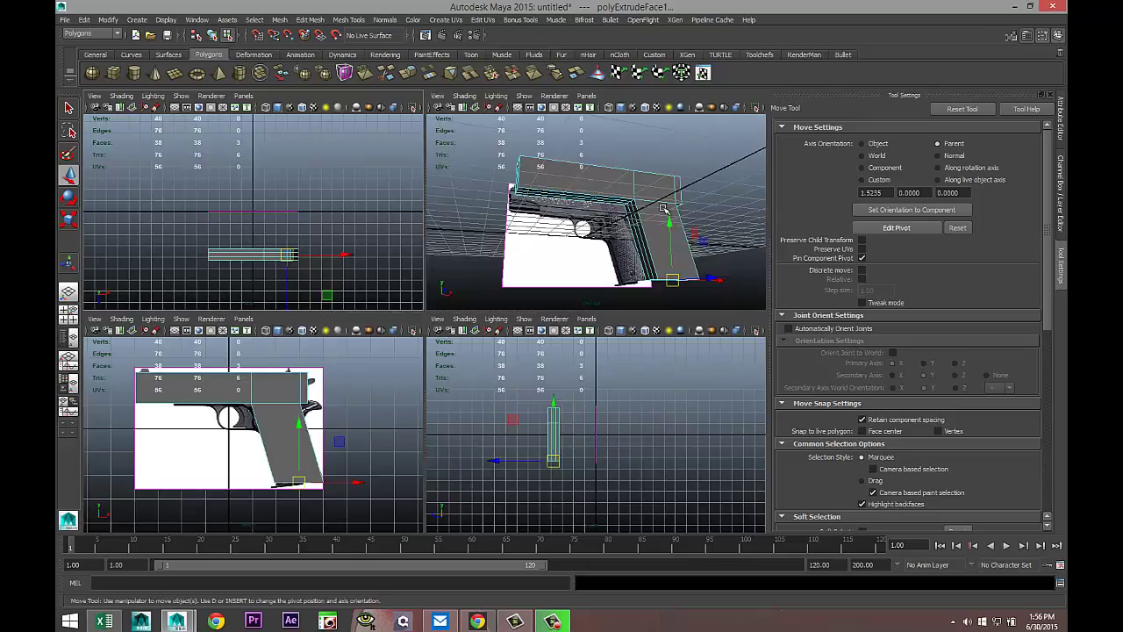
pyautogui.press('space')
pyautogui.keyDown('alt'); pyautogui.moveTo(362, 315); pyautogui.dragTo(368, 322); pyautogui.keyUp('alt')
pyautogui.scroll(2, 455, 328)
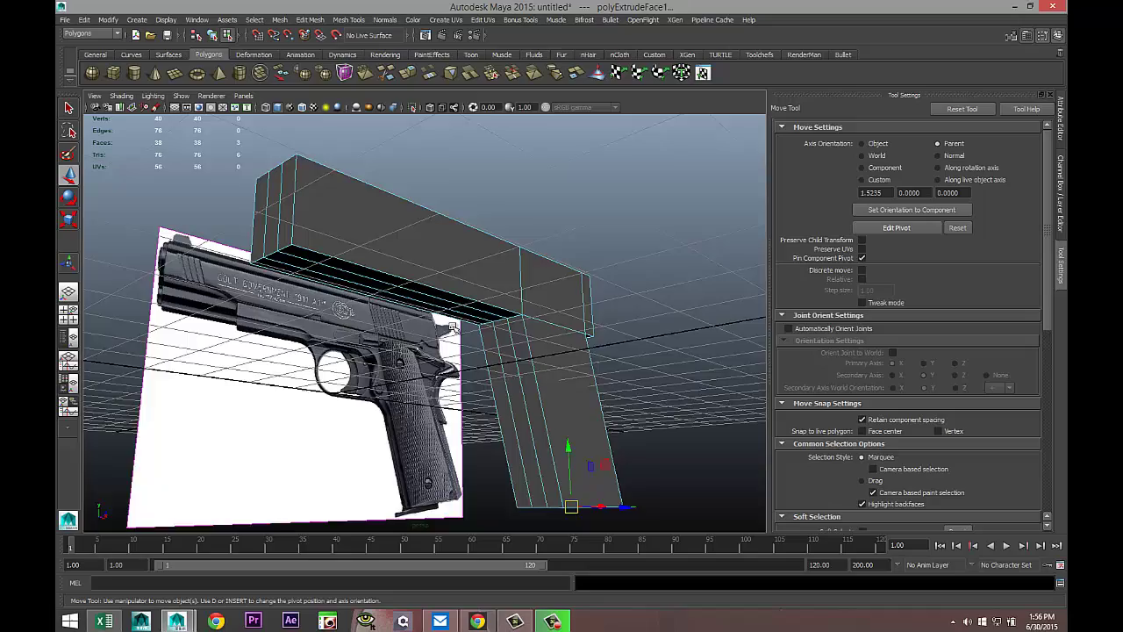
pyautogui.keyDown('alt'); pyautogui.moveTo(458, 334); pyautogui.dragTo(421, 349); pyautogui.keyUp('alt')
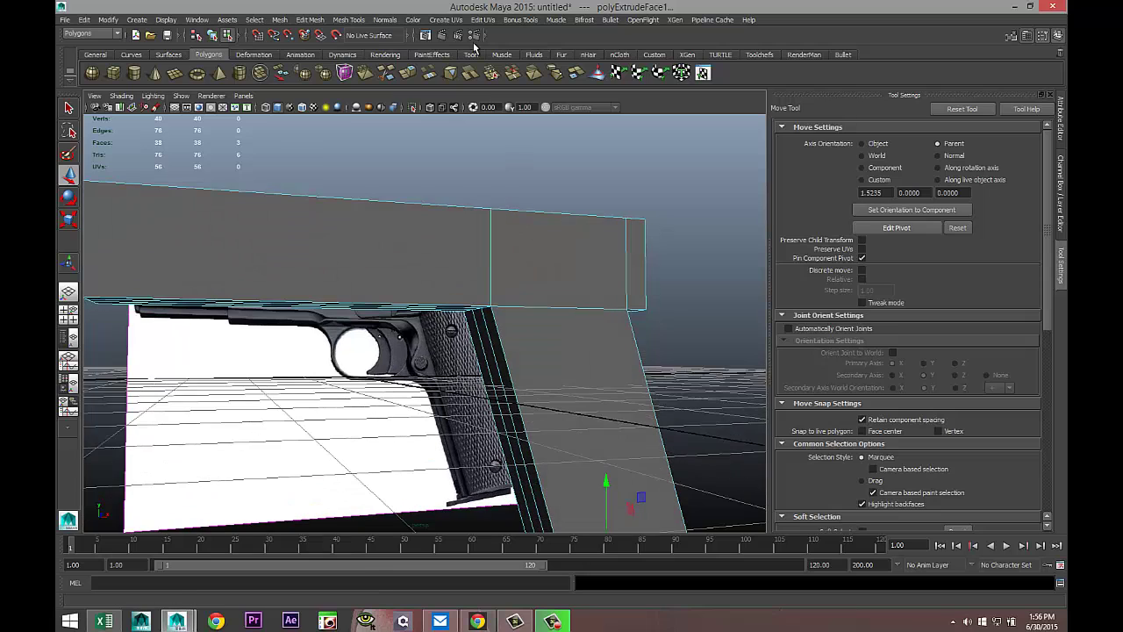
# Step: Insert two vertical edge loops through the slide and two horizontal loops across the grip
pyautogui.click(349, 19)
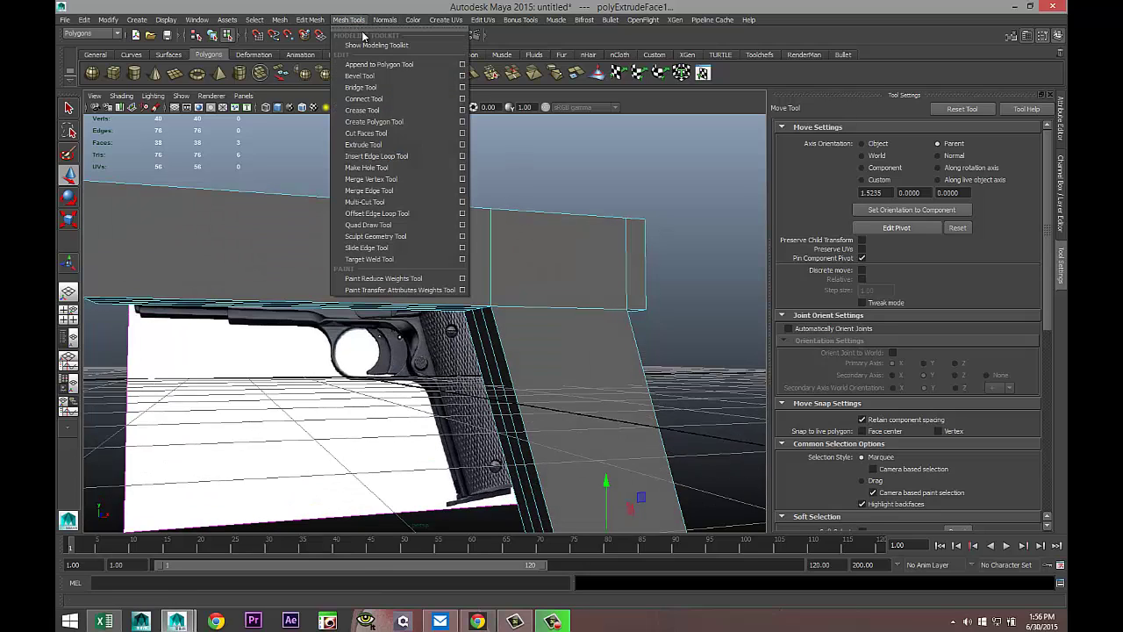
pyautogui.click(439, 155)
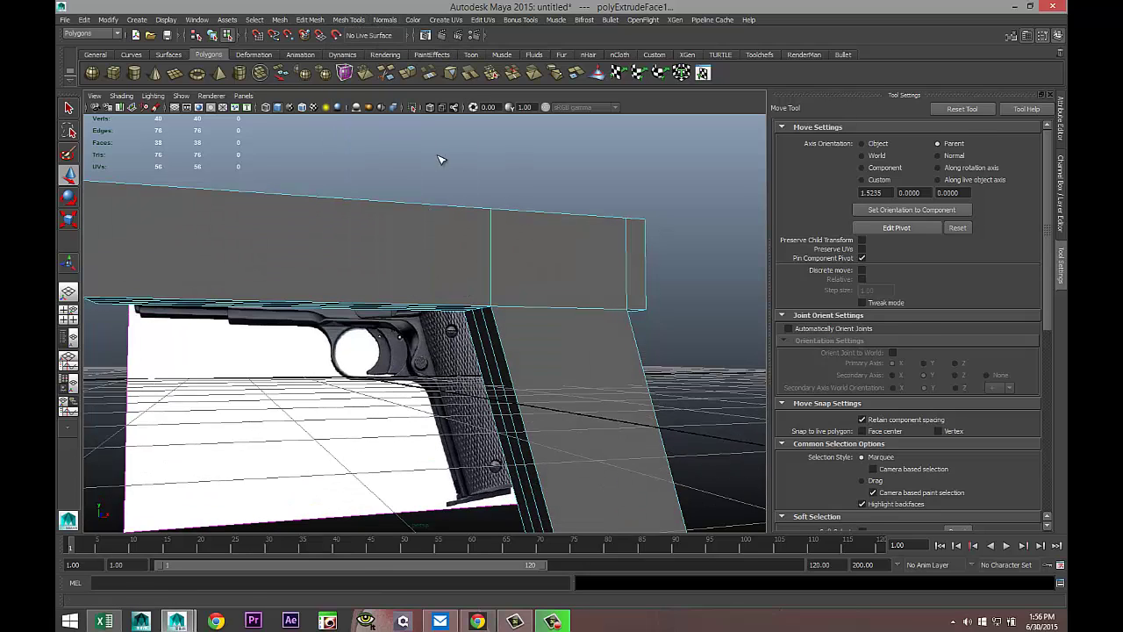
pyautogui.click(69, 324)
pyautogui.press('space')
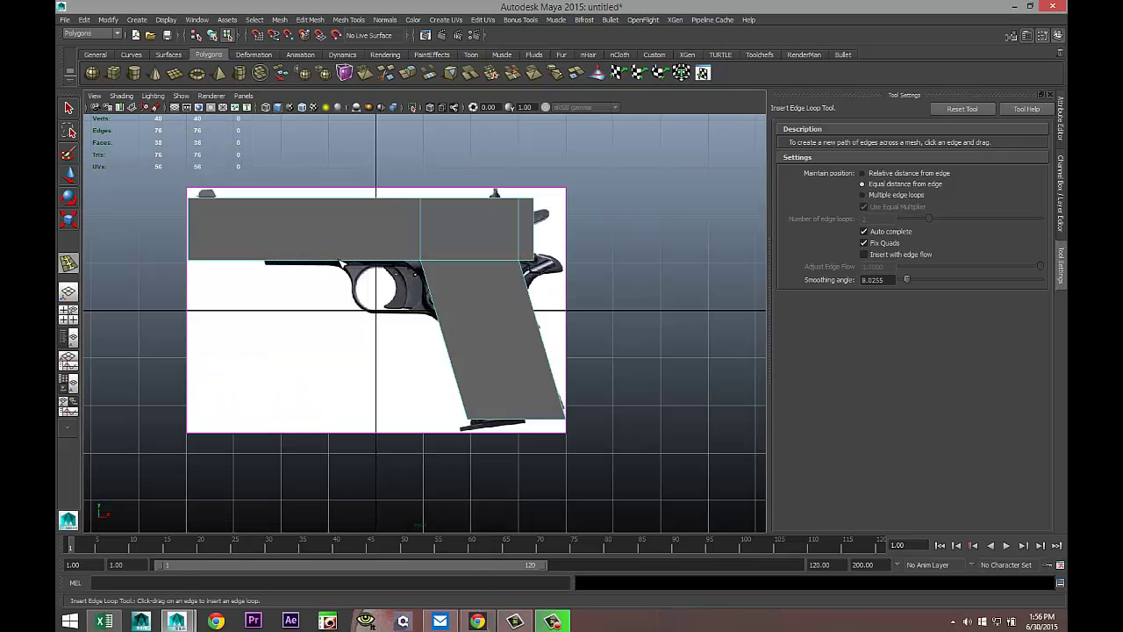
pyautogui.click(340, 261)
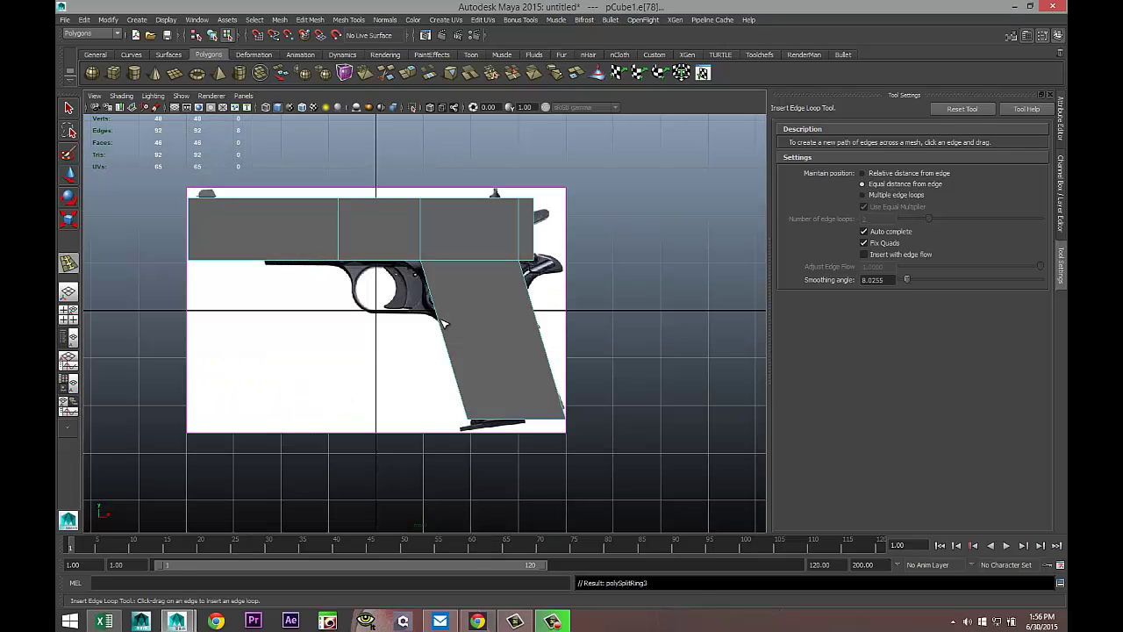
pyautogui.moveTo(442, 322); pyautogui.dragTo(437, 311)
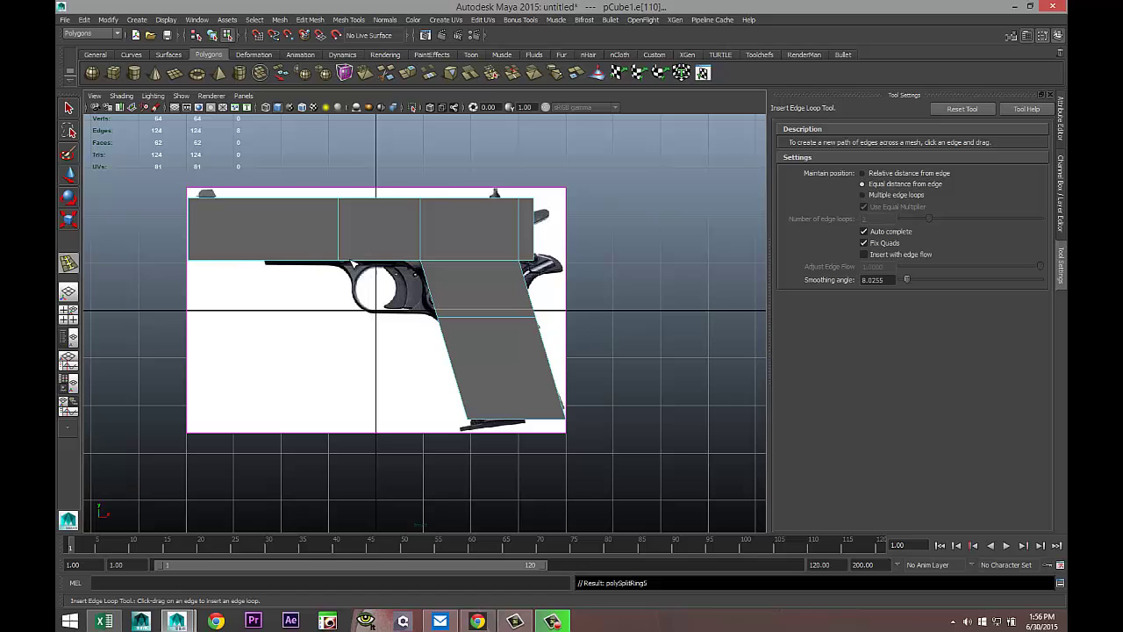
pyautogui.moveTo(348, 263); pyautogui.dragTo(348, 263)
# Step: Delete one face on the underside of the slide
pyautogui.press('q')
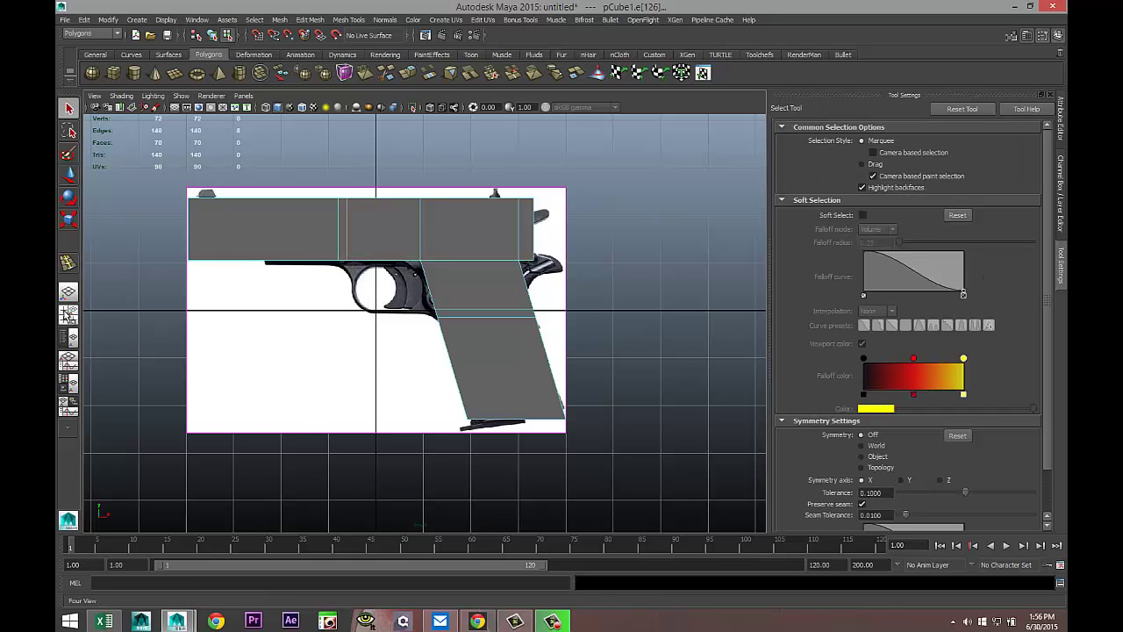
pyautogui.click(68, 314)
pyautogui.press('space')
pyautogui.scroll(3, 507, 307)
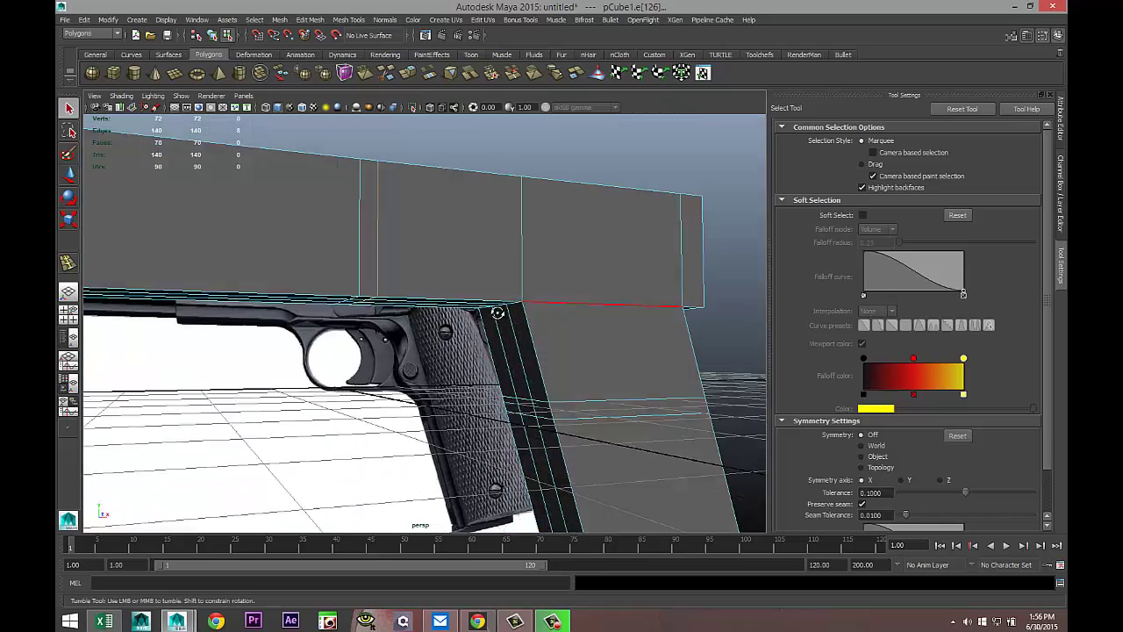
pyautogui.keyDown('alt'); pyautogui.moveTo(501, 314); pyautogui.dragTo(384, 252); pyautogui.keyUp('alt')
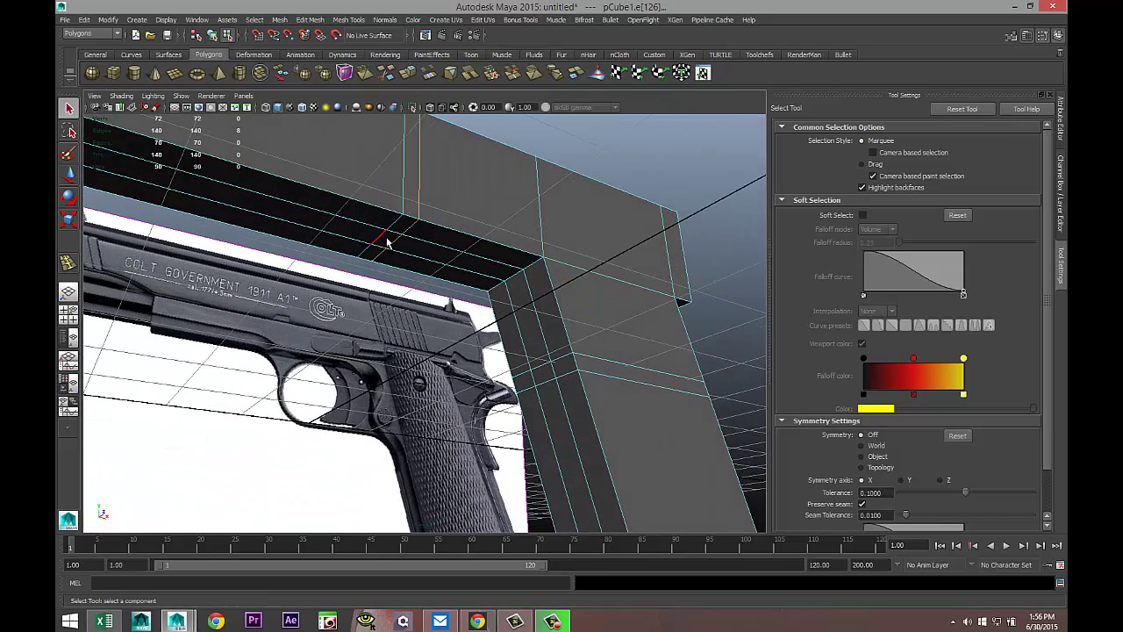
pyautogui.moveTo(386, 242); pyautogui.dragTo(389, 268, button='right')
pyautogui.click(386, 238)
pyautogui.press('Delete')
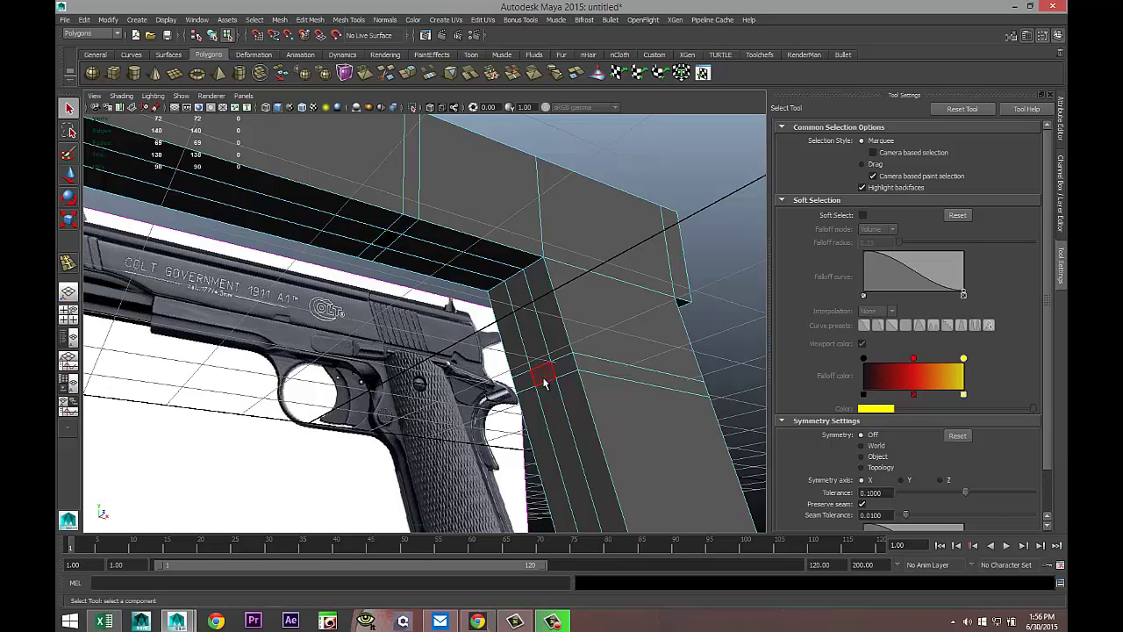
# Step: Delete the grip's small front face and select the slide opening's border edges
pyautogui.click(544, 378)
pyautogui.press('Delete')
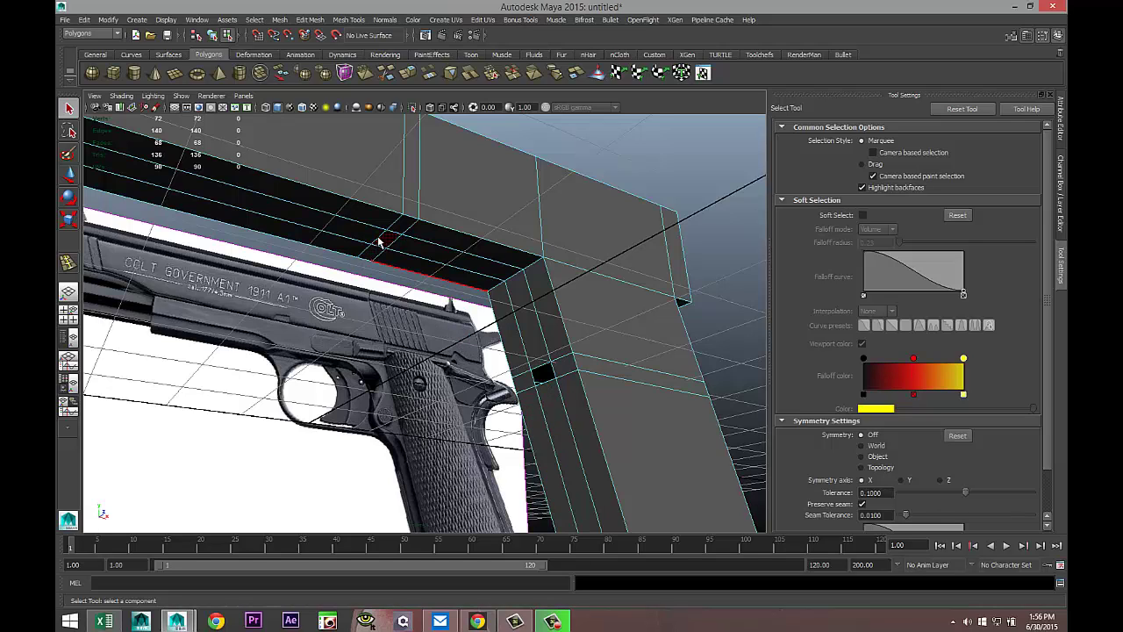
pyautogui.moveTo(388, 239)
pyautogui.mouseDown(button='right')
pyautogui.moveTo(395, 221)
pyautogui.moveTo(393, 233)
pyautogui.mouseUp(button='right')
pyautogui.doubleClick(393, 236)
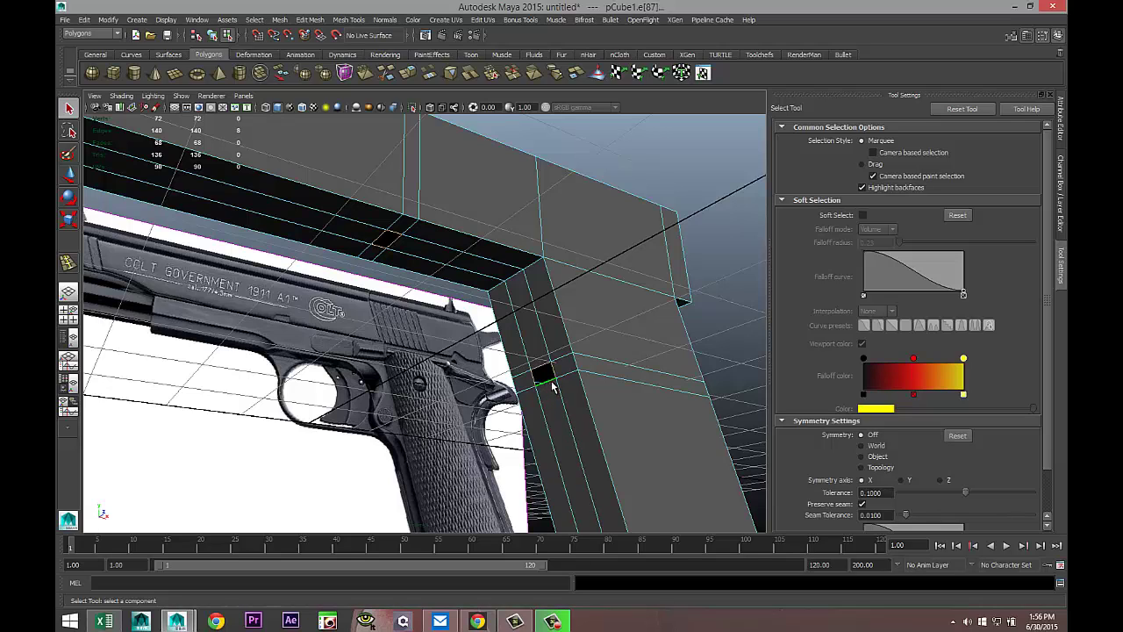
# Step: Bridge the two openings using Smooth path + curve with 15 divisions
pyautogui.click(279, 20)
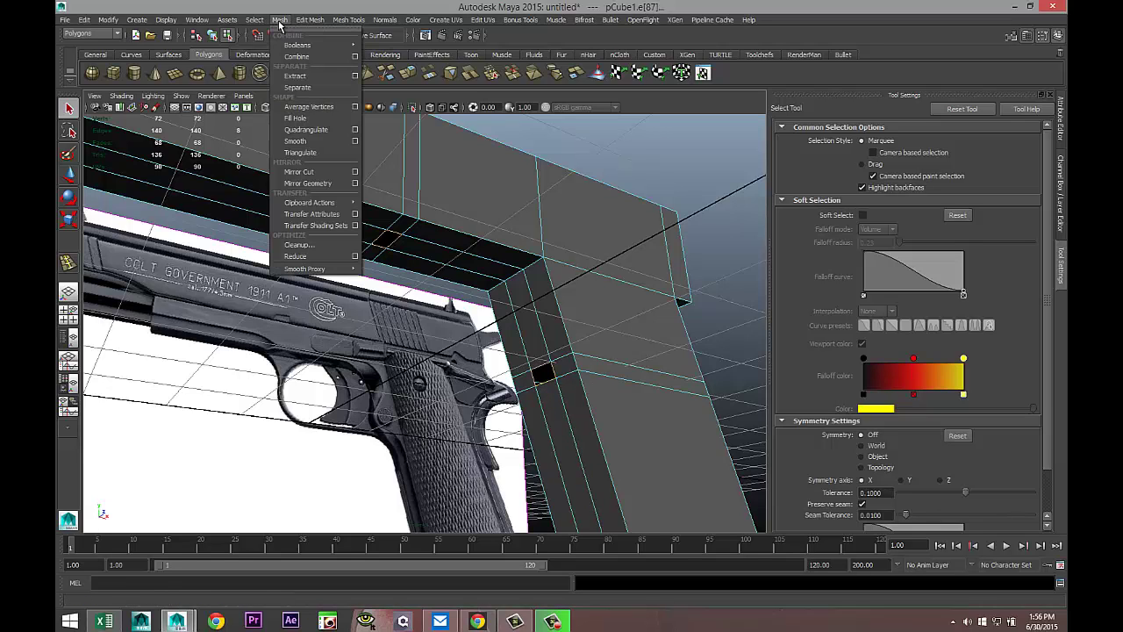
pyautogui.click(279, 21)
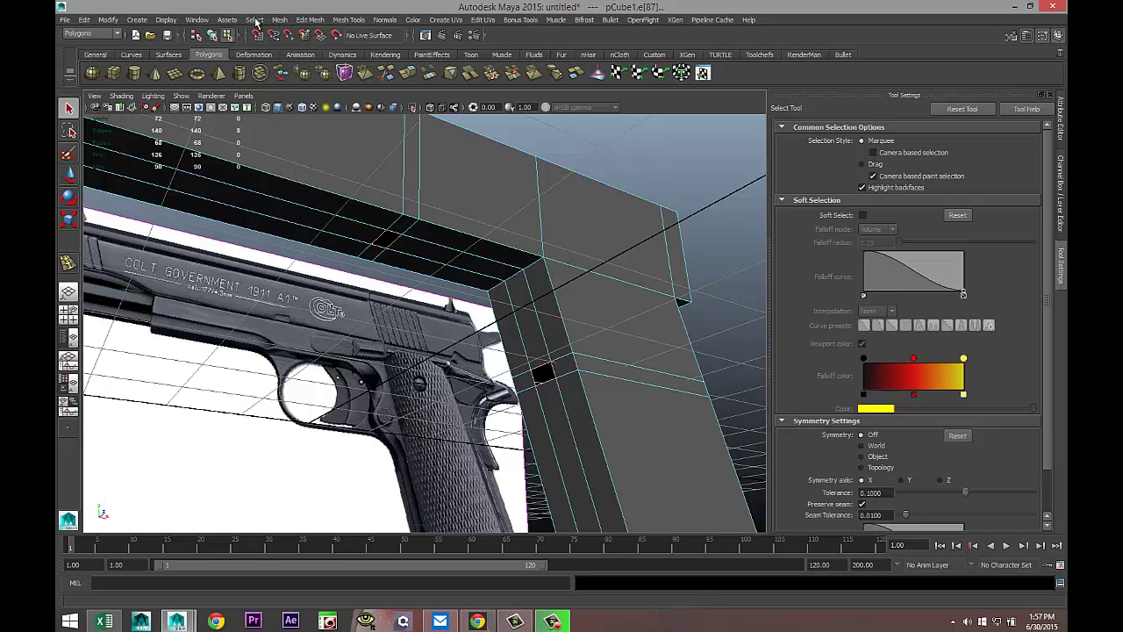
pyautogui.click(309, 21)
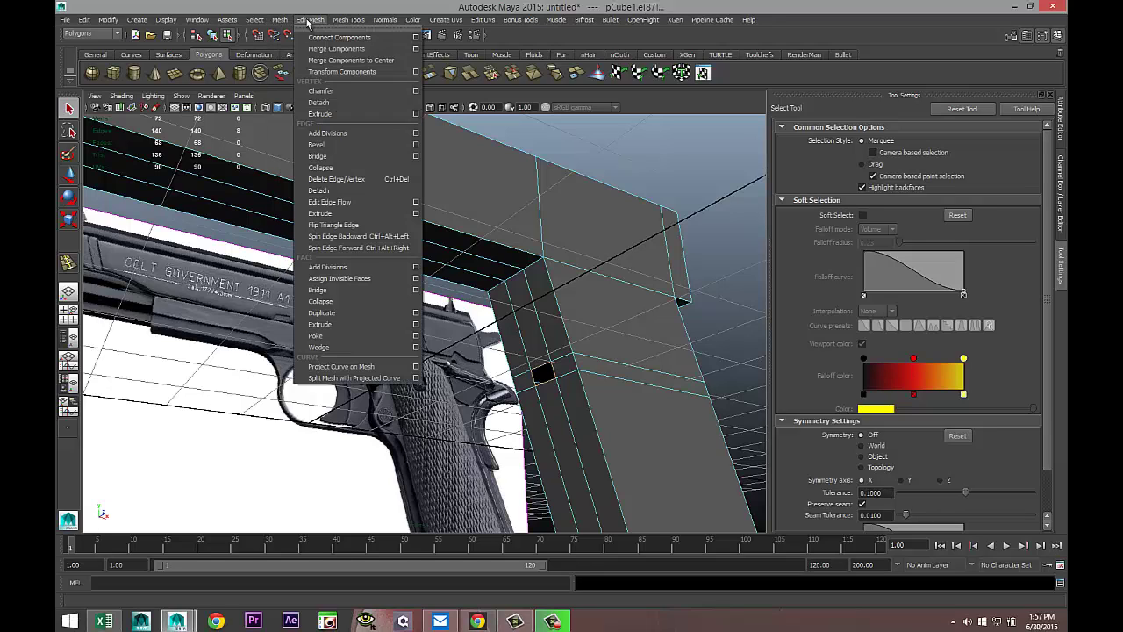
pyautogui.click(416, 156)
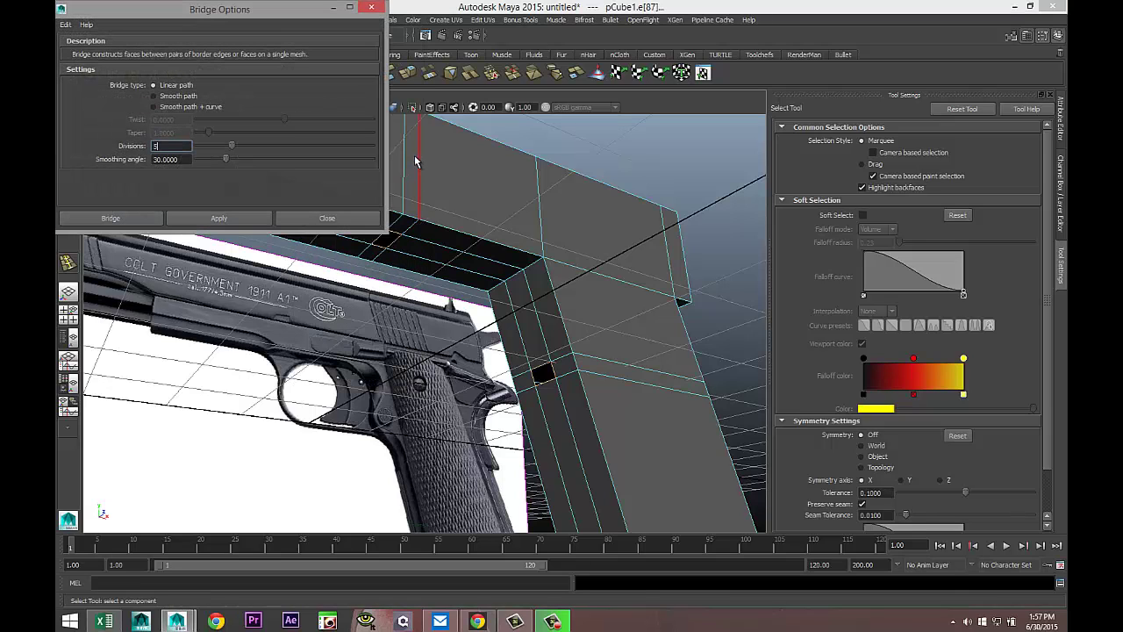
pyautogui.click(153, 107)
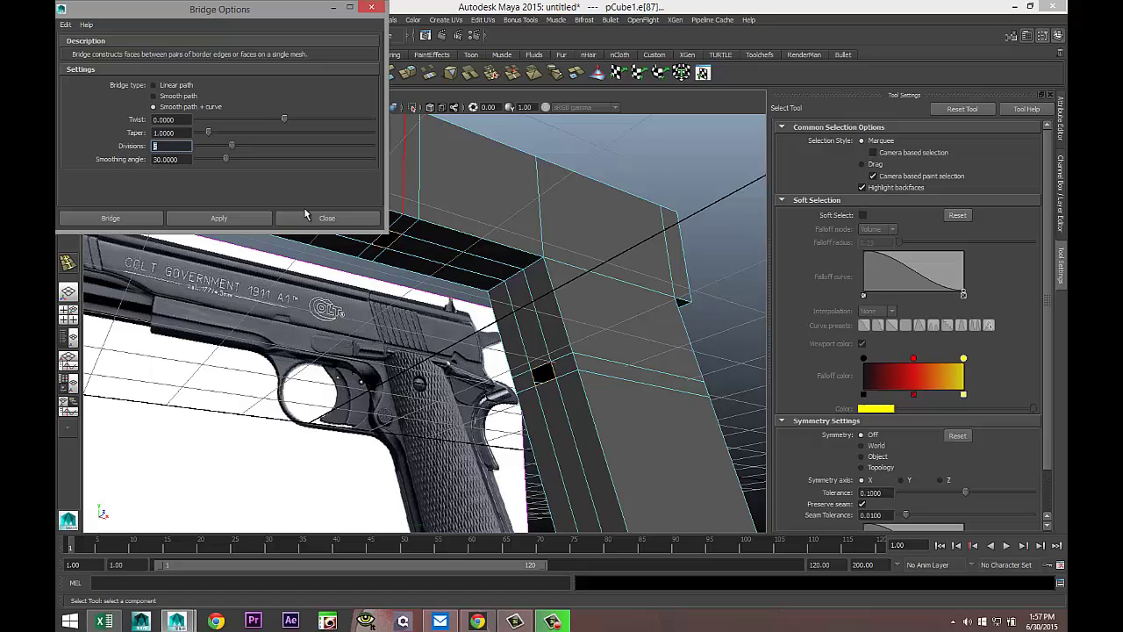
pyautogui.write('15')
pyautogui.click(219, 218)
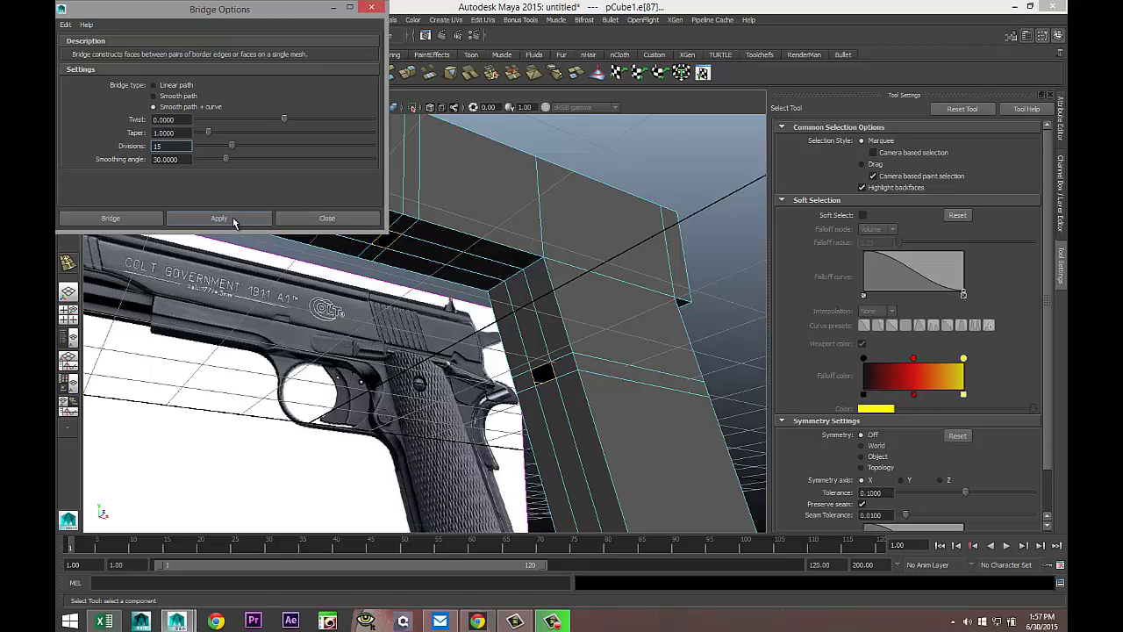
pyautogui.click(334, 7)
# Step: Select the horizontal edges running across the grip block and delete them
pyautogui.scroll(-5, 424, 357)
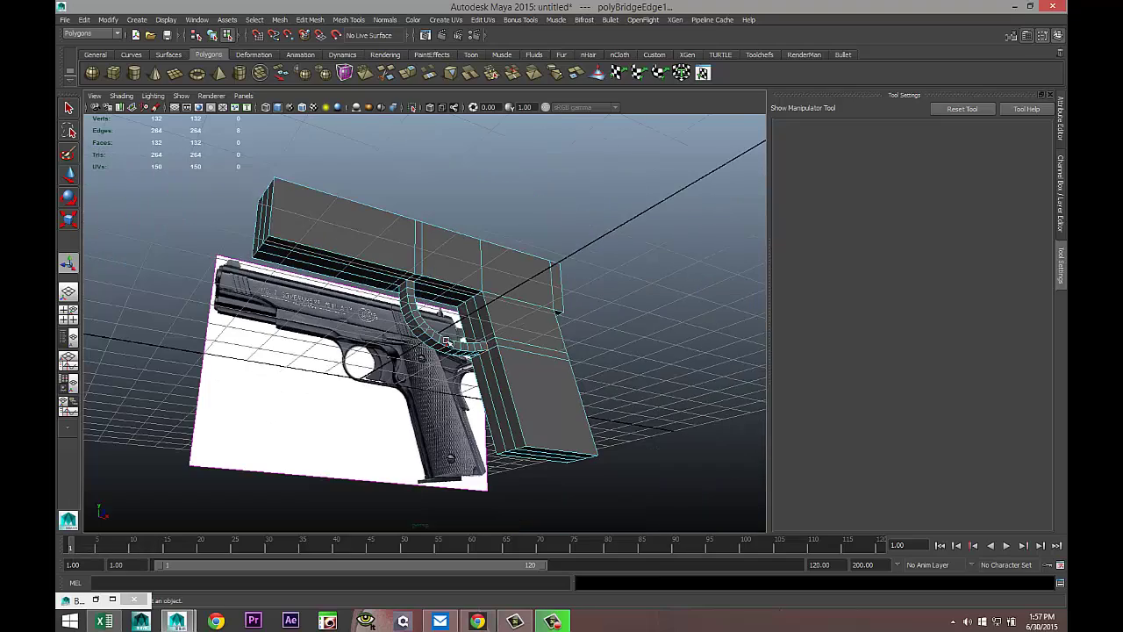
pyautogui.keyDown('alt'); pyautogui.moveTo(446, 340); pyautogui.dragTo(416, 348); pyautogui.keyUp('alt')
pyautogui.scroll(3, 412, 351)
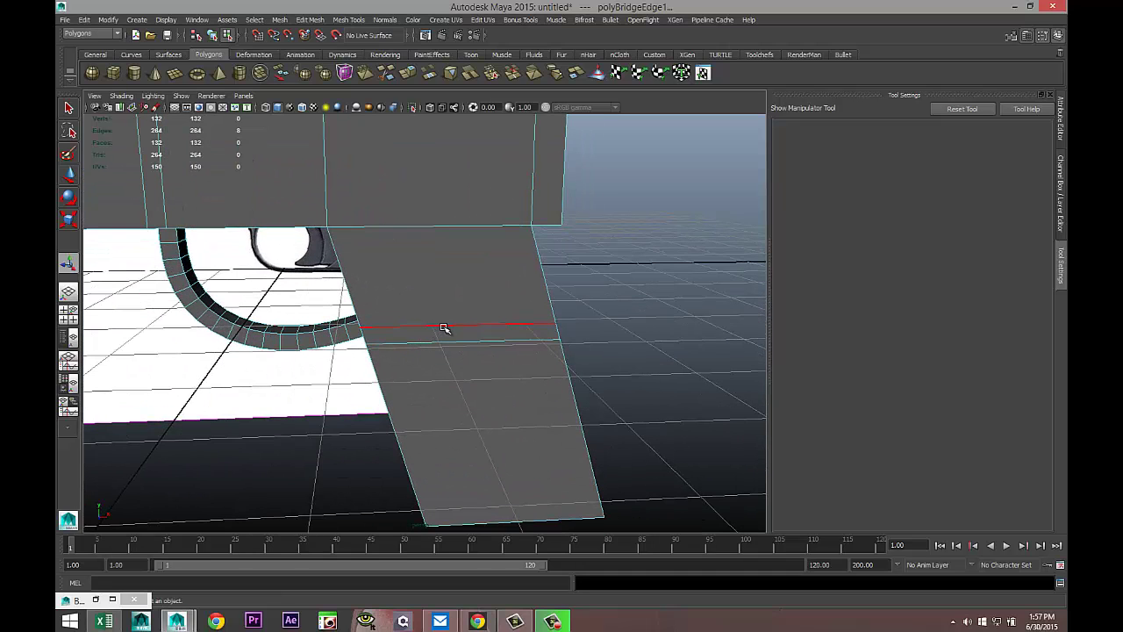
pyautogui.moveTo(446, 307); pyautogui.dragTo(494, 404)
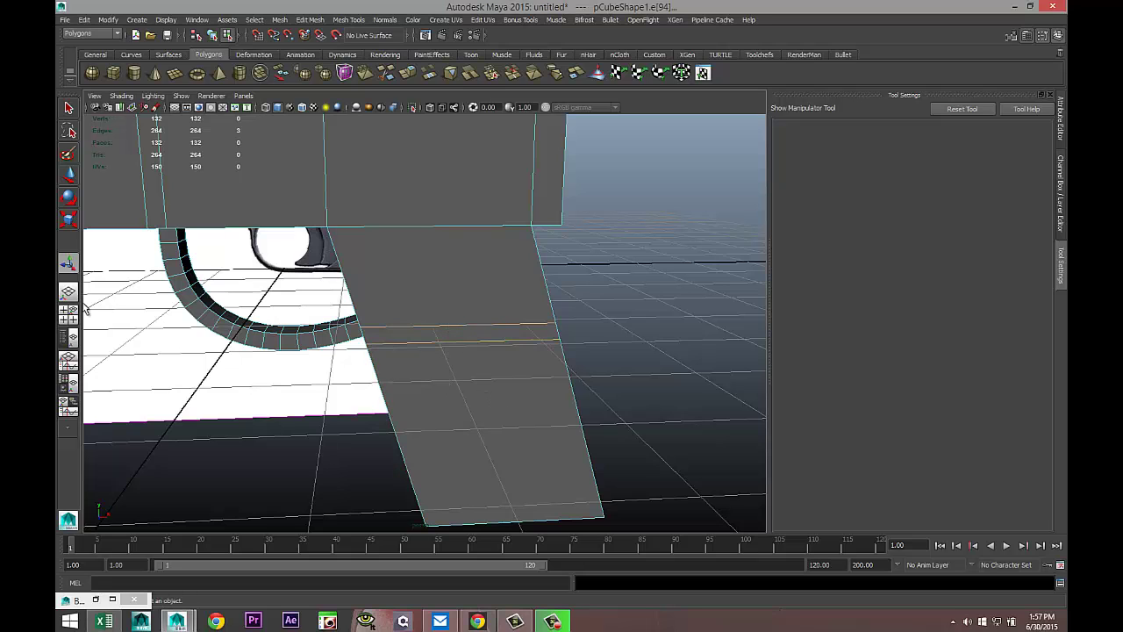
pyautogui.click(68, 316)
pyautogui.press('space')
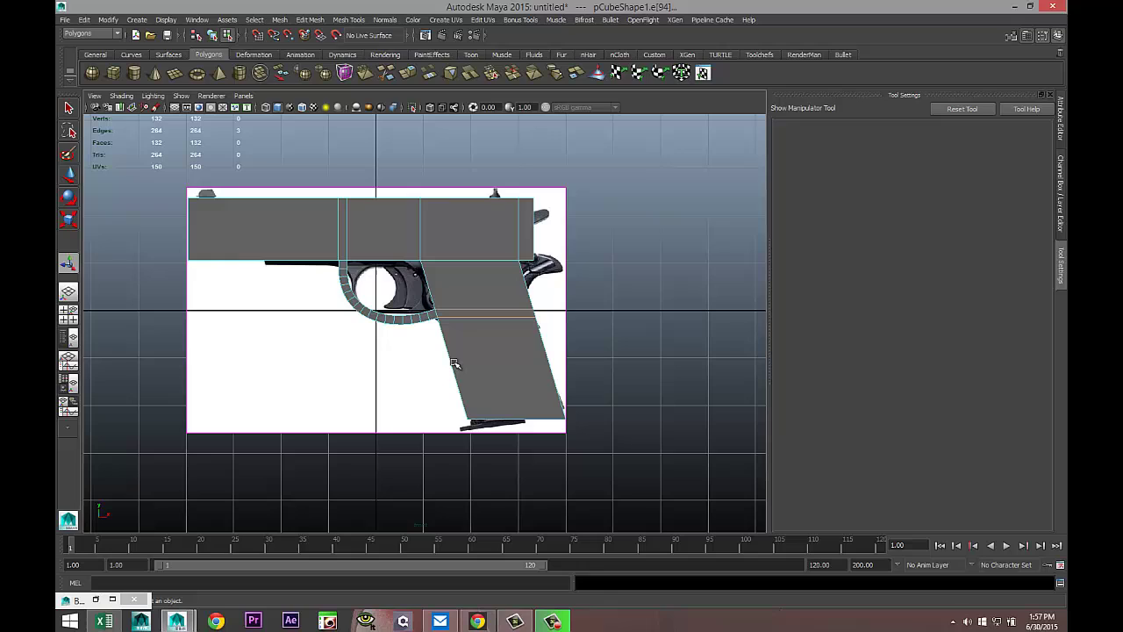
pyautogui.keyDown('shift'); pyautogui.click(473, 311); pyautogui.keyUp('shift')
pyautogui.press('Delete')
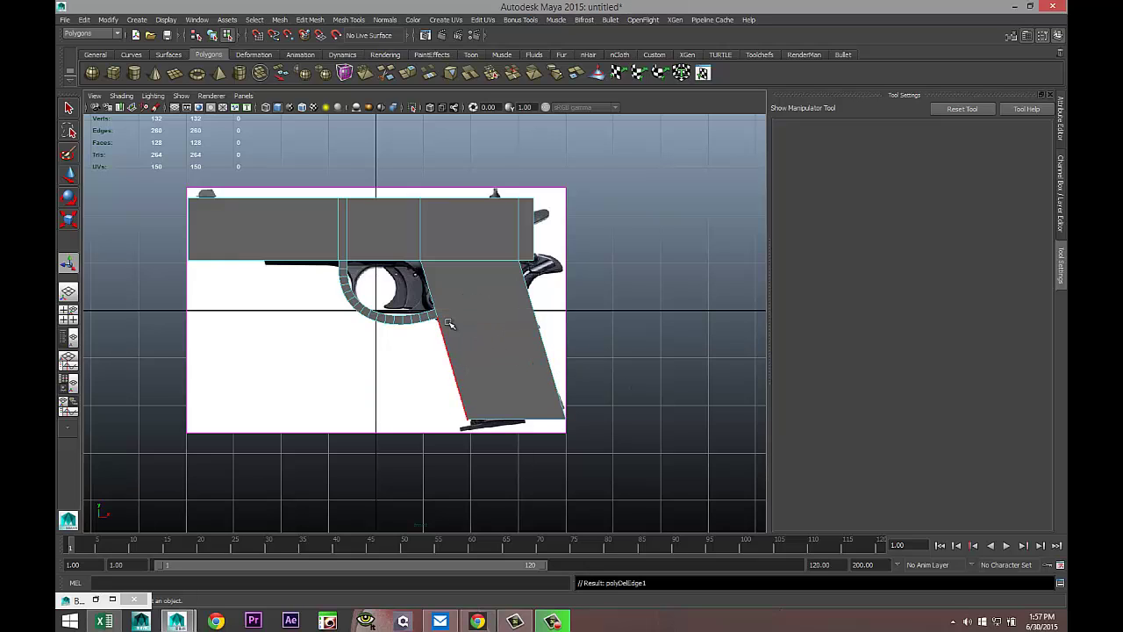
# Step: In the perspective view, select the grip's side face in face mode
pyautogui.press('space')
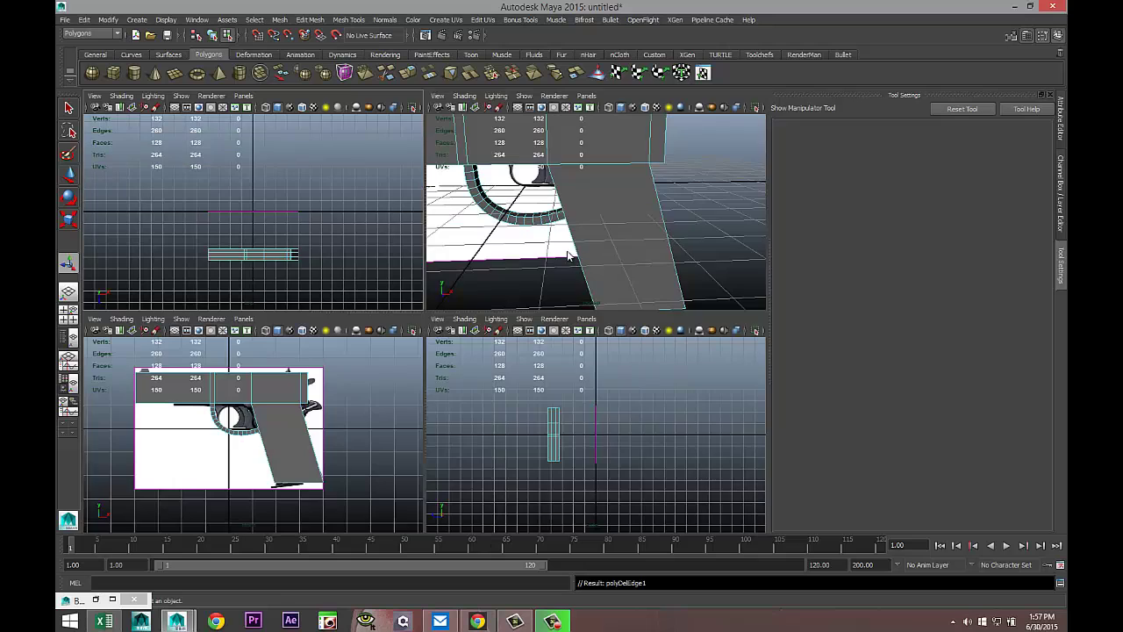
pyautogui.press('space')
pyautogui.keyDown('alt'); pyautogui.moveTo(534, 276); pyautogui.dragTo(444, 303); pyautogui.keyUp('alt')
pyautogui.moveTo(444, 304); pyautogui.dragTo(446, 327, button='right')
pyautogui.click(439, 303)
pyautogui.keyDown('alt'); pyautogui.moveTo(578, 327); pyautogui.dragTo(396, 311); pyautogui.keyUp('alt')
# Step: Select both grip side faces and extrude them with a 0.2 offset to inset a border
pyautogui.keyDown('shift'); pyautogui.click(396, 312); pyautogui.keyUp('shift')
pyautogui.keyDown('alt'); pyautogui.moveTo(329, 346); pyautogui.dragTo(394, 196); pyautogui.keyUp('alt')
pyautogui.click(311, 19)
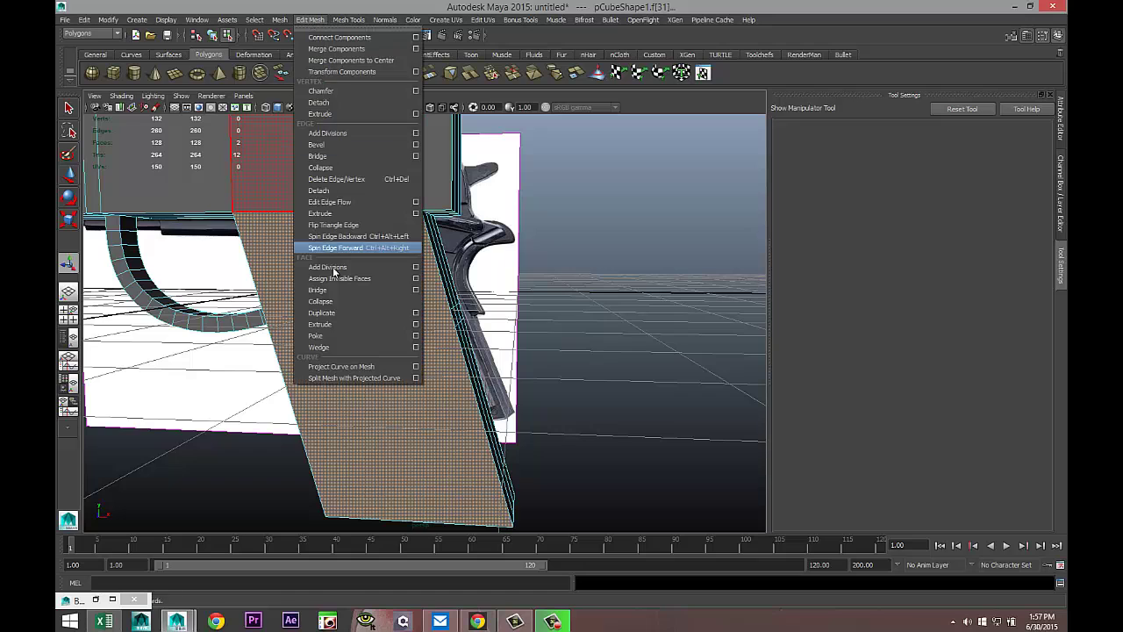
pyautogui.click(356, 327)
pyautogui.keyDown('alt'); pyautogui.moveTo(519, 357); pyautogui.dragTo(566, 366); pyautogui.keyUp('alt')
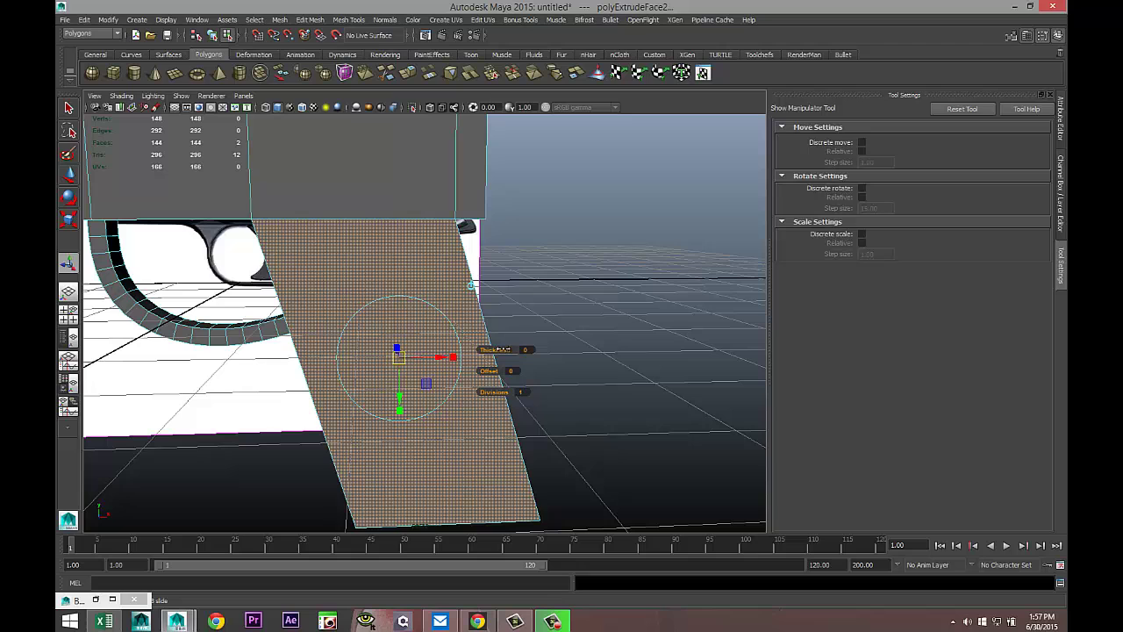
pyautogui.moveTo(501, 349); pyautogui.dragTo(490, 370)
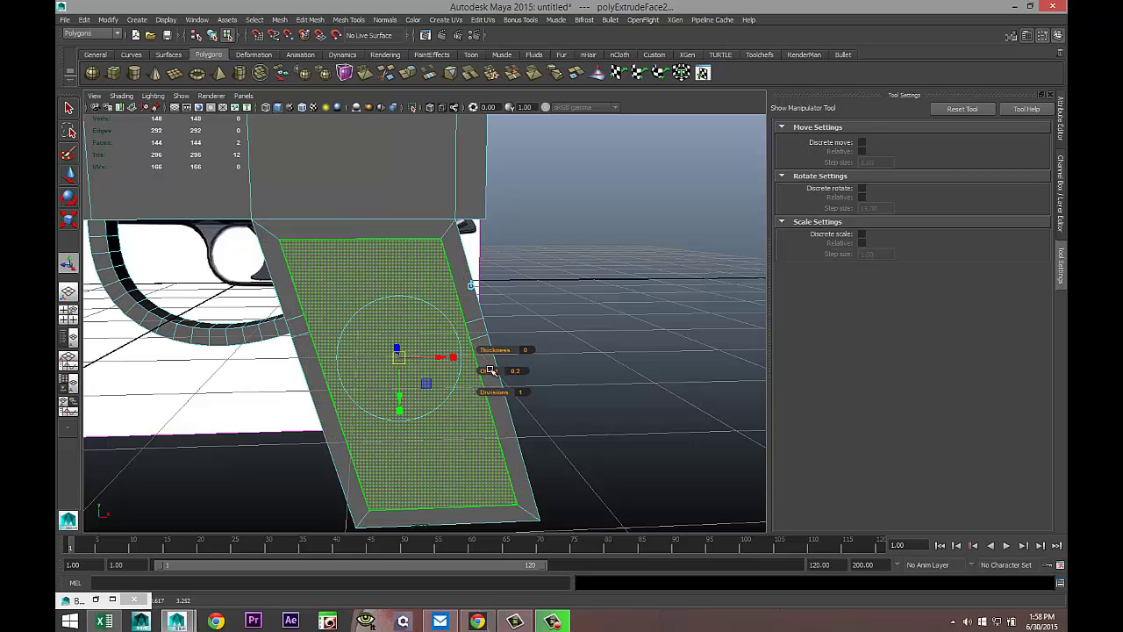
pyautogui.keyDown('alt'); pyautogui.moveTo(310, 371); pyautogui.dragTo(362, 368); pyautogui.keyUp('alt')
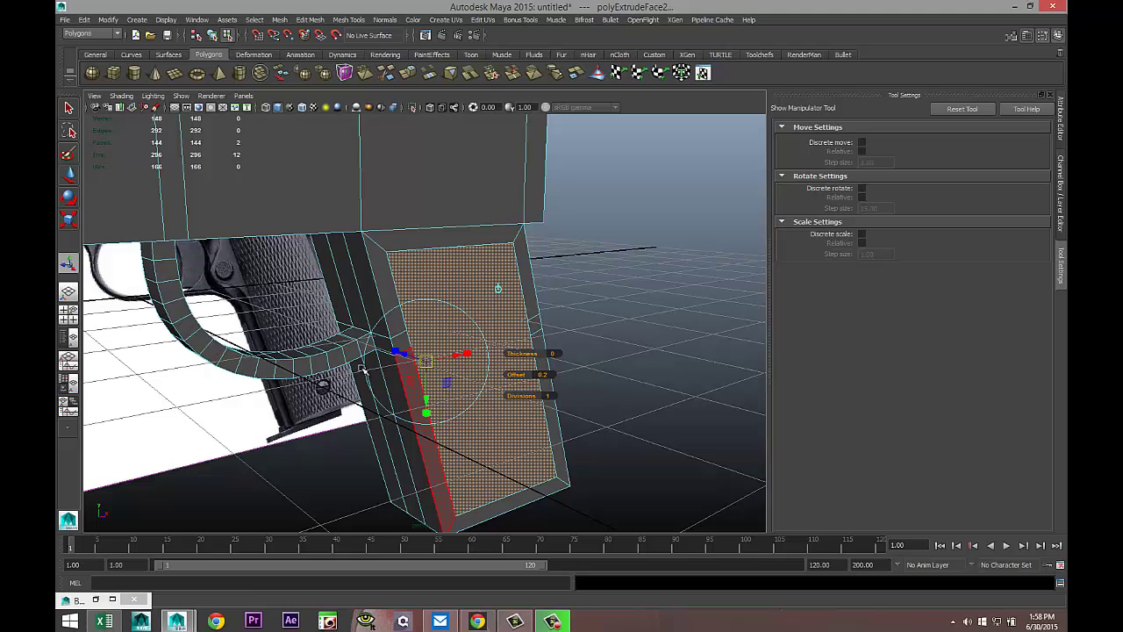
# Step: Extrude the grip face again and scale the new face slightly outward
pyautogui.hotkey('ctrl', 'e')
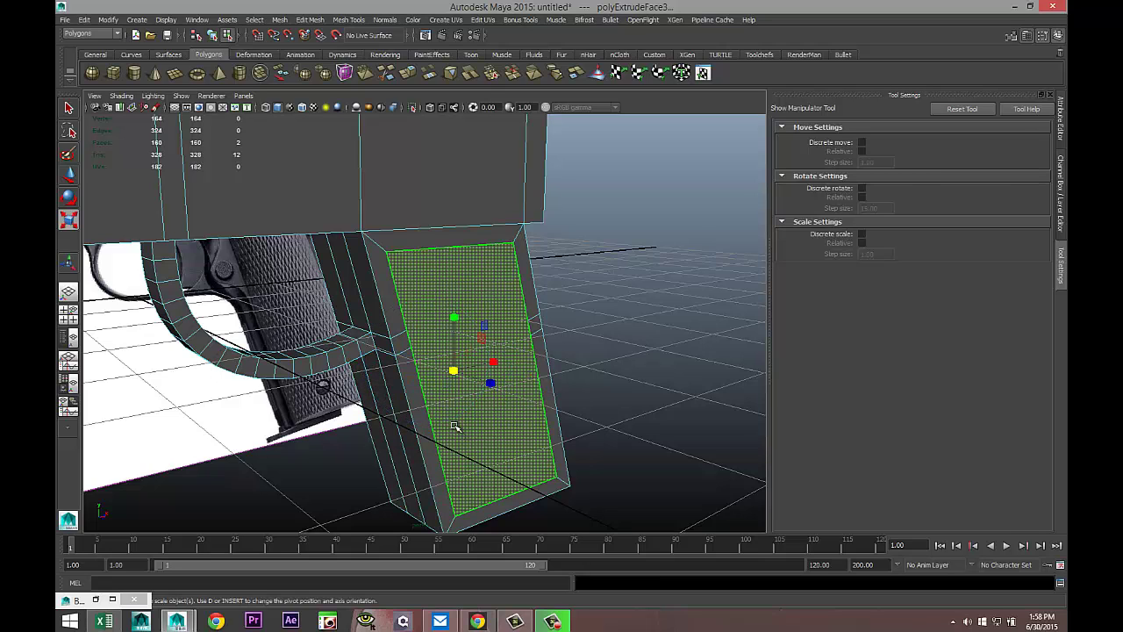
pyautogui.press('r')
pyautogui.moveTo(492, 384); pyautogui.dragTo(500, 389)
# Step: Select the whole pistol body (pCube1) and bring up Assign New Material for it
pyautogui.click(627, 331)
pyautogui.scroll(-10, 601, 372)
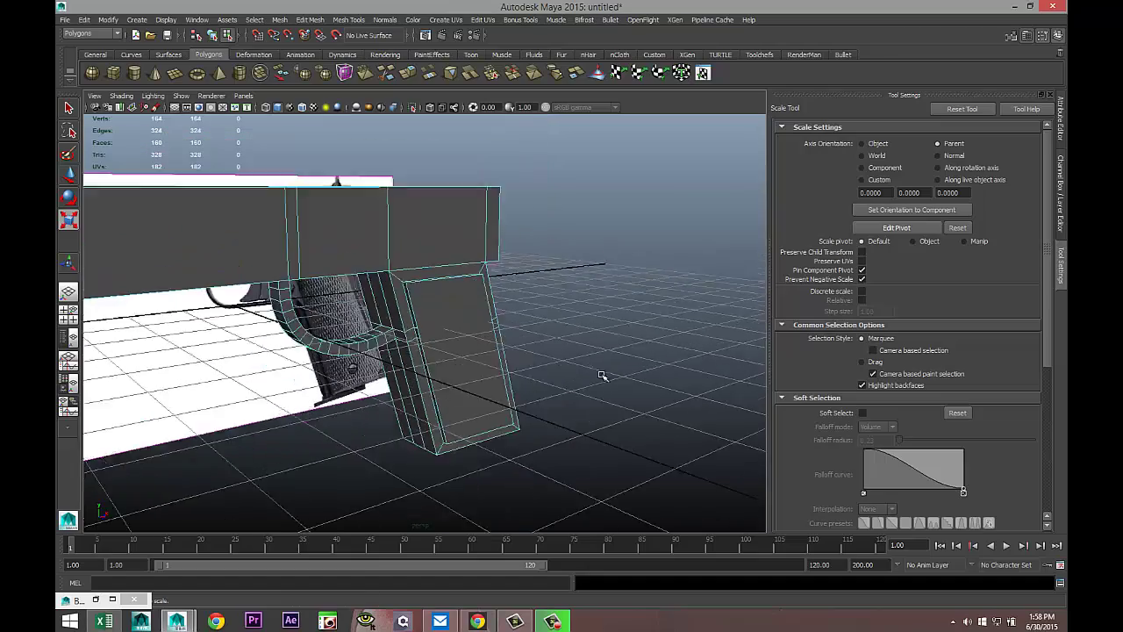
pyautogui.keyDown('alt'); pyautogui.moveTo(614, 320); pyautogui.dragTo(491, 369); pyautogui.keyUp('alt')
pyautogui.scroll(3, 557, 390)
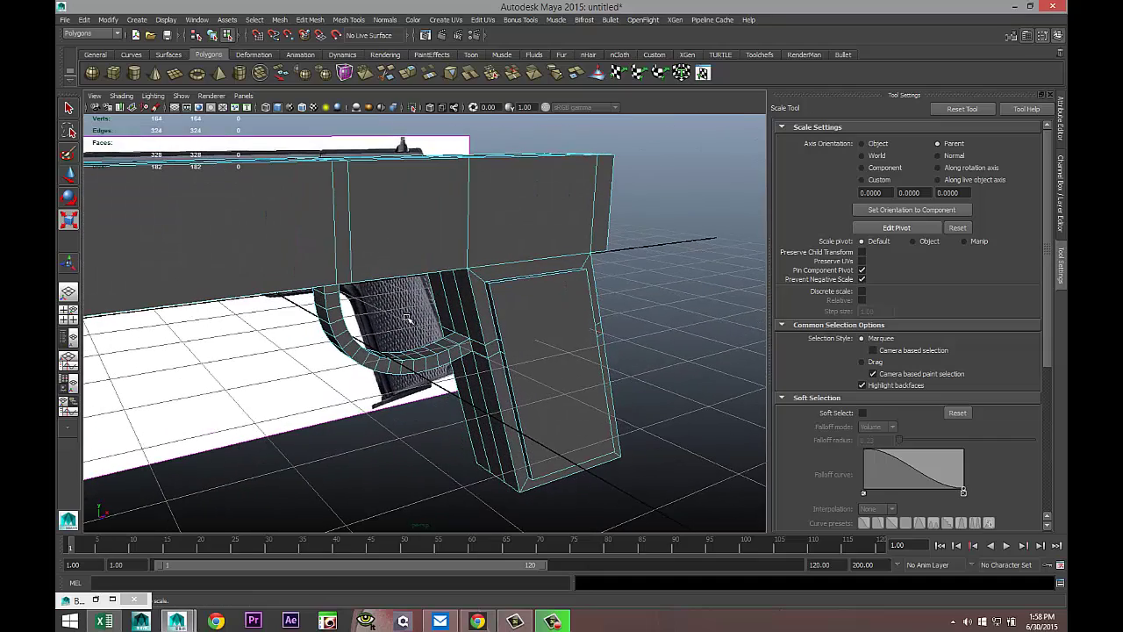
pyautogui.rightClick(342, 198)
pyautogui.click(344, 195)
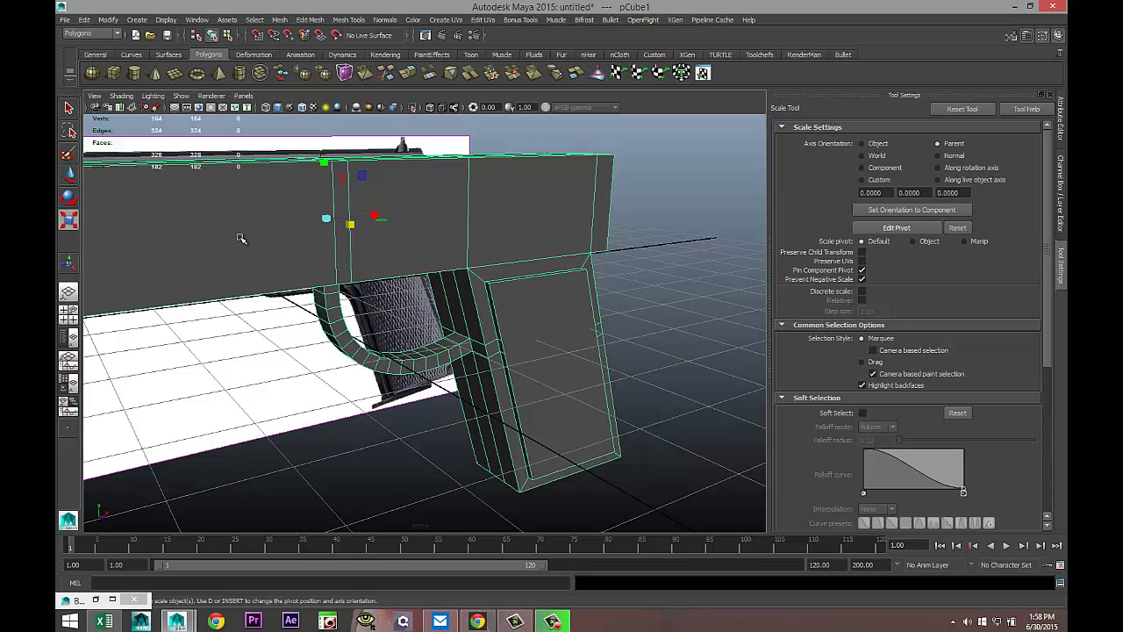
pyautogui.moveTo(241, 239); pyautogui.dragTo(277, 465, button='right')
# Step: Filter the material list for 'bl' and assign a new Blinn material to the gun
pyautogui.write('ph')
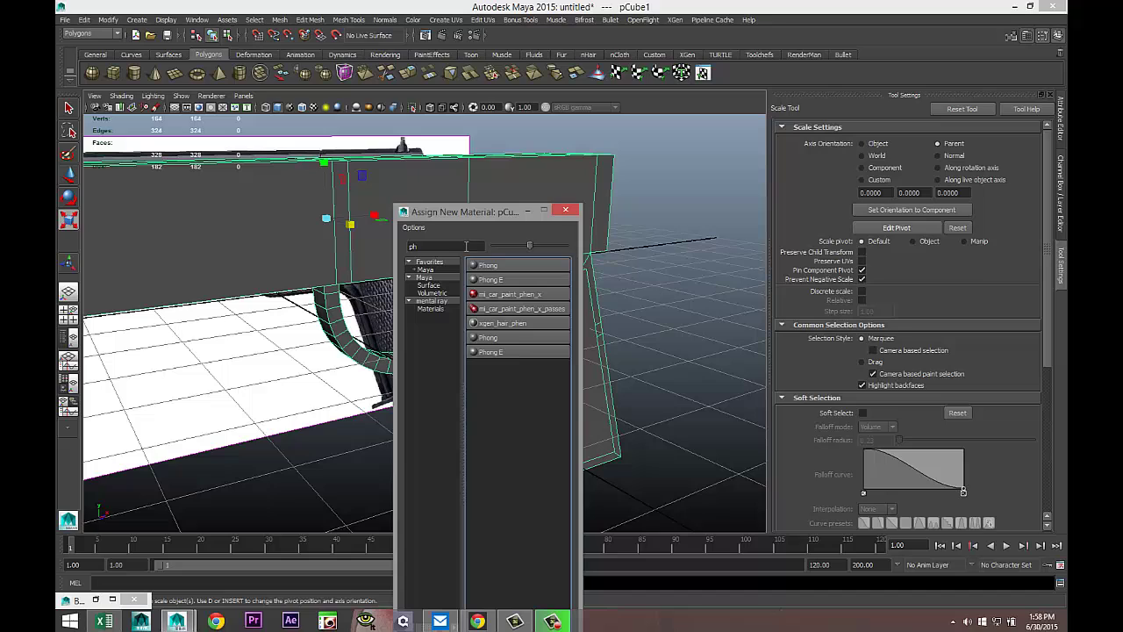
pyautogui.moveTo(445, 243); pyautogui.dragTo(391, 253)
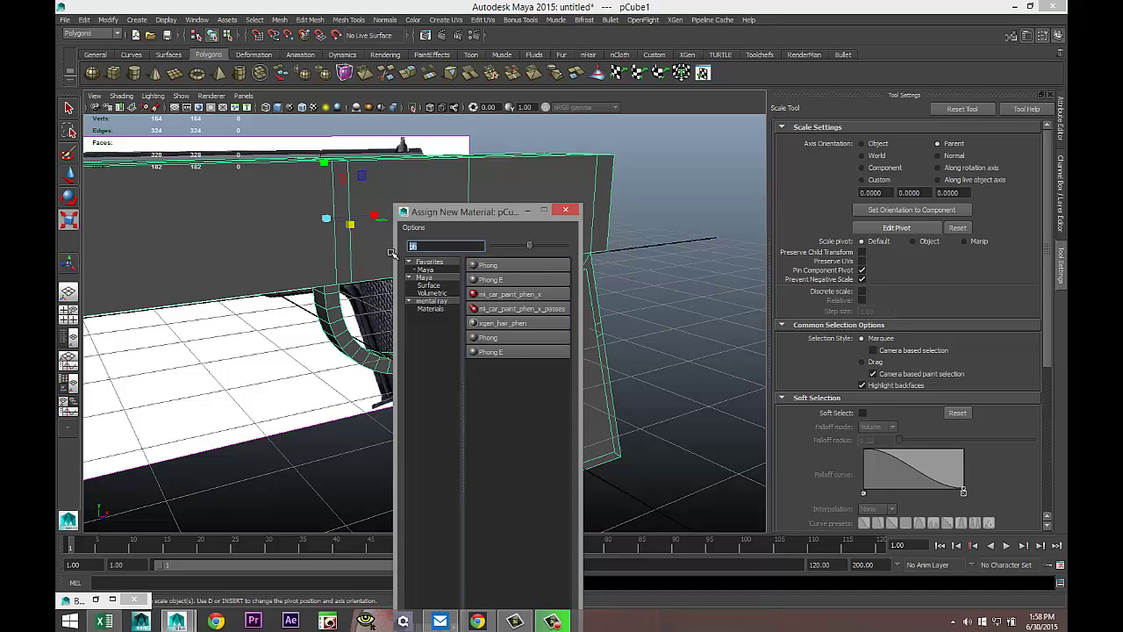
pyautogui.write('bli')
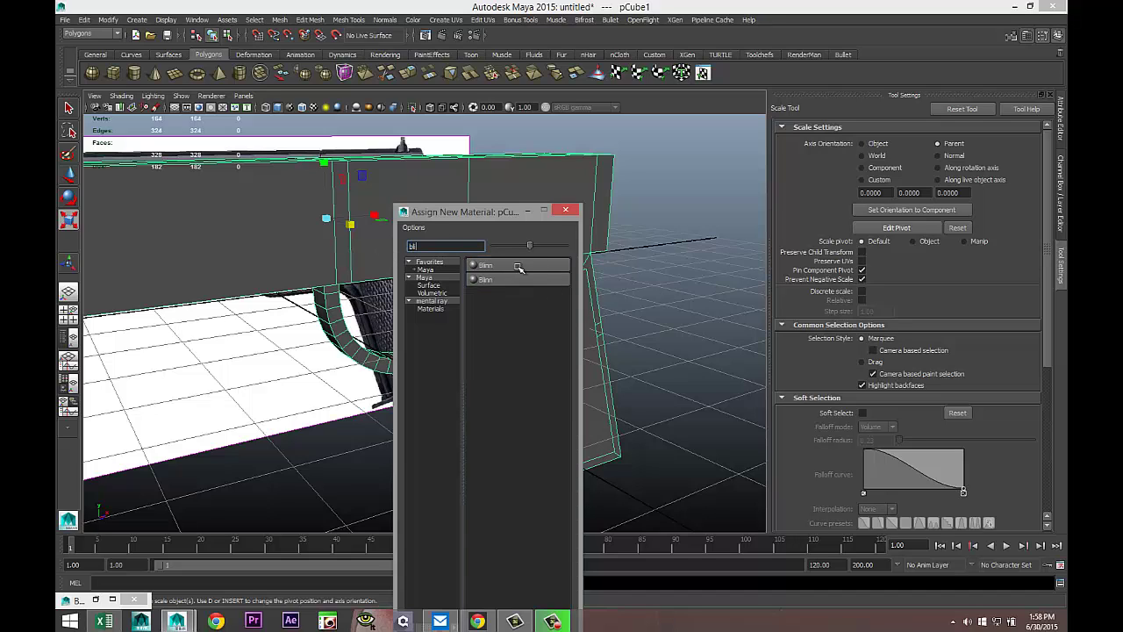
pyautogui.click(519, 267)
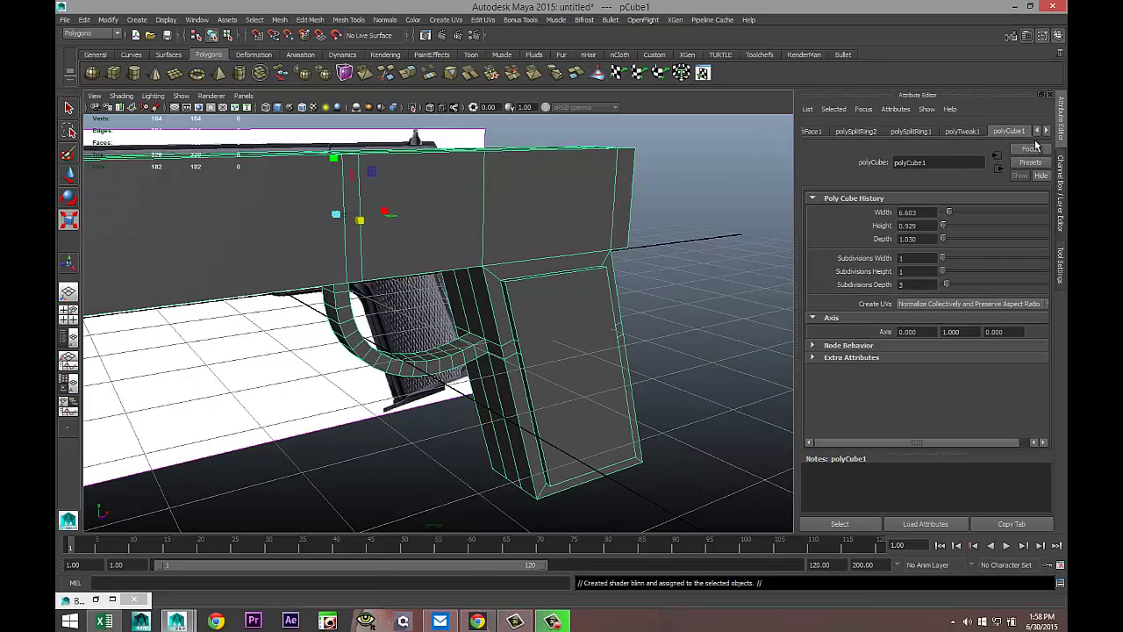
# Step: Set the blinn1 material's Color to black in the Attribute Editor
pyautogui.click(1049, 131)
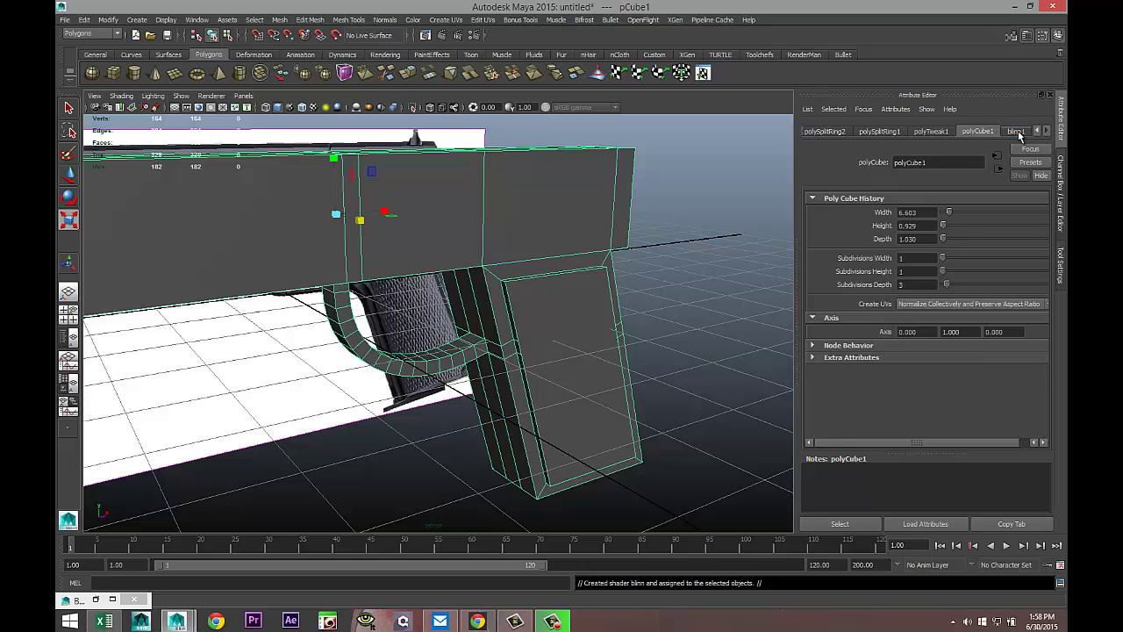
pyautogui.click(1018, 131)
pyautogui.moveTo(978, 270); pyautogui.dragTo(922, 269)
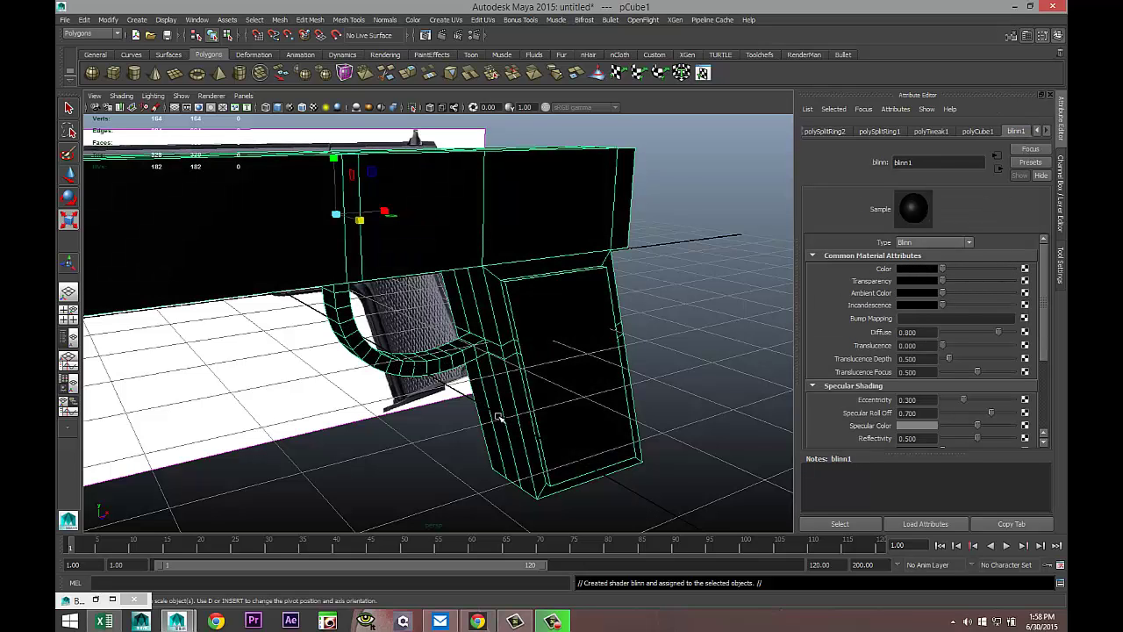
pyautogui.keyDown('alt'); pyautogui.moveTo(497, 418); pyautogui.dragTo(464, 407); pyautogui.keyUp('alt')
pyautogui.keyDown('alt'); pyautogui.moveTo(499, 518); pyautogui.dragTo(539, 465); pyautogui.keyUp('alt')
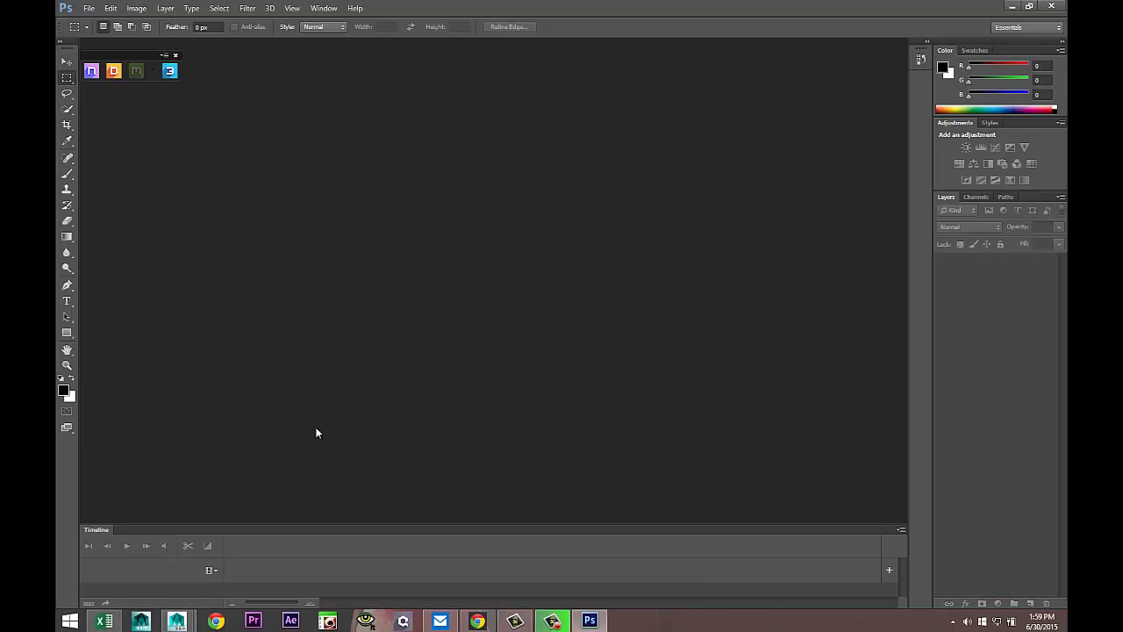
# Step: Open pistolgrip texture.jpg from This PC > Desktop in Photoshop
pyautogui.click(89, 8)
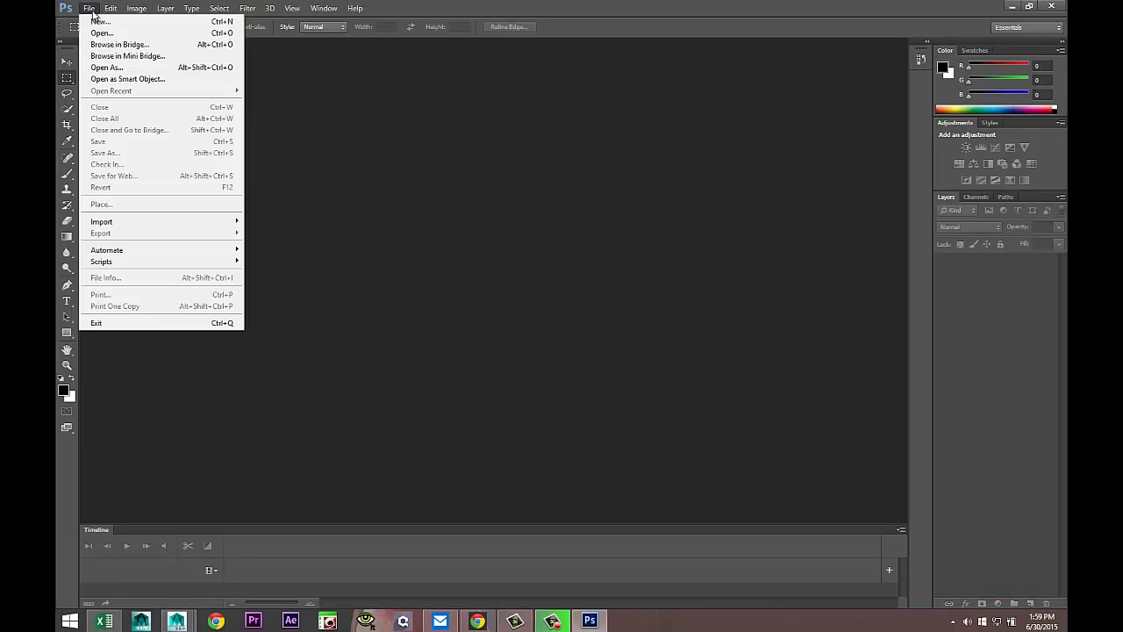
pyautogui.click(110, 34)
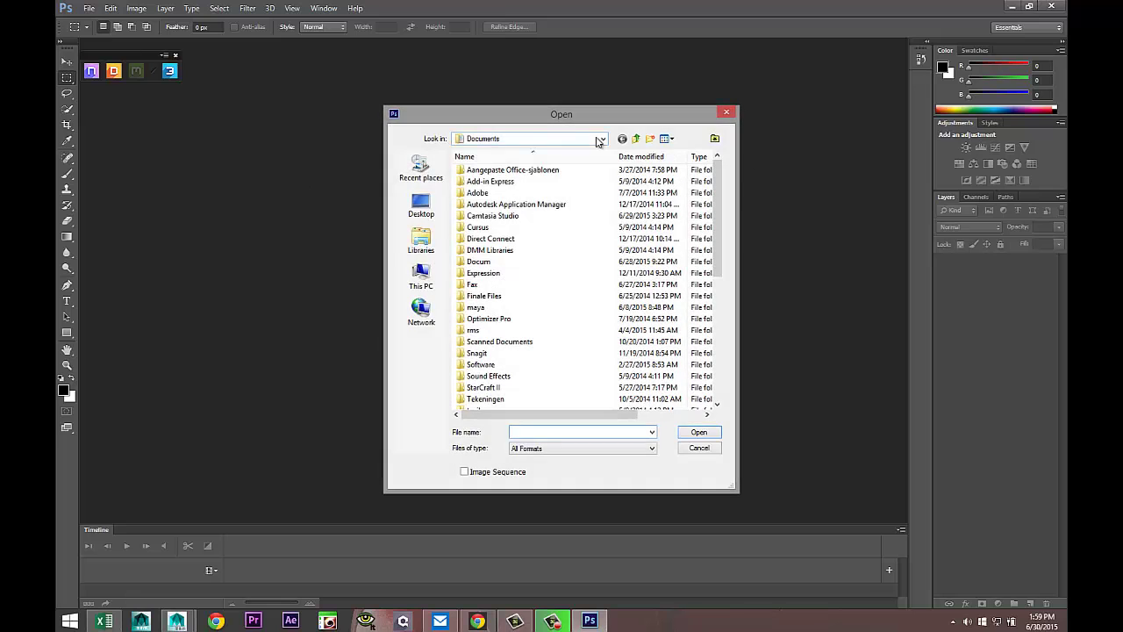
pyautogui.click(603, 139)
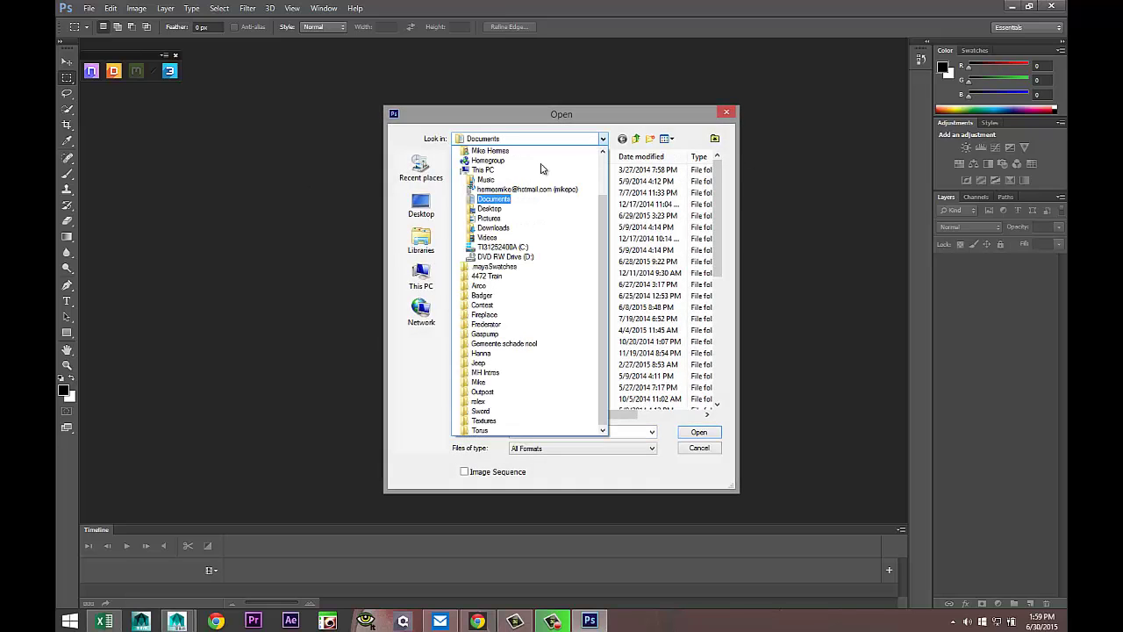
pyautogui.click(491, 171)
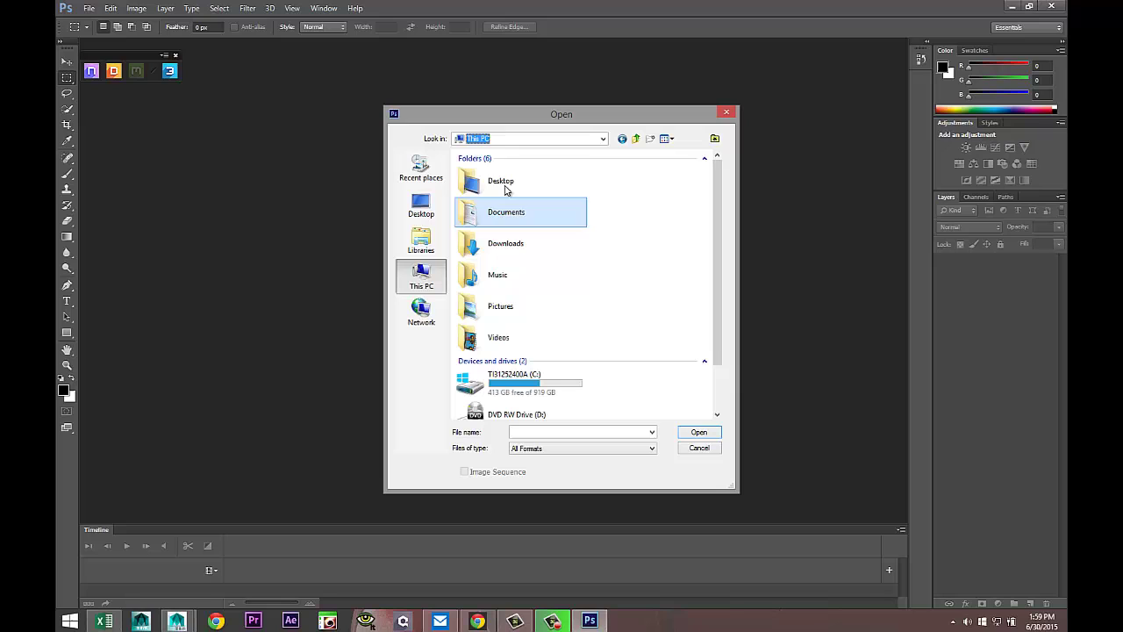
pyautogui.doubleClick(518, 189)
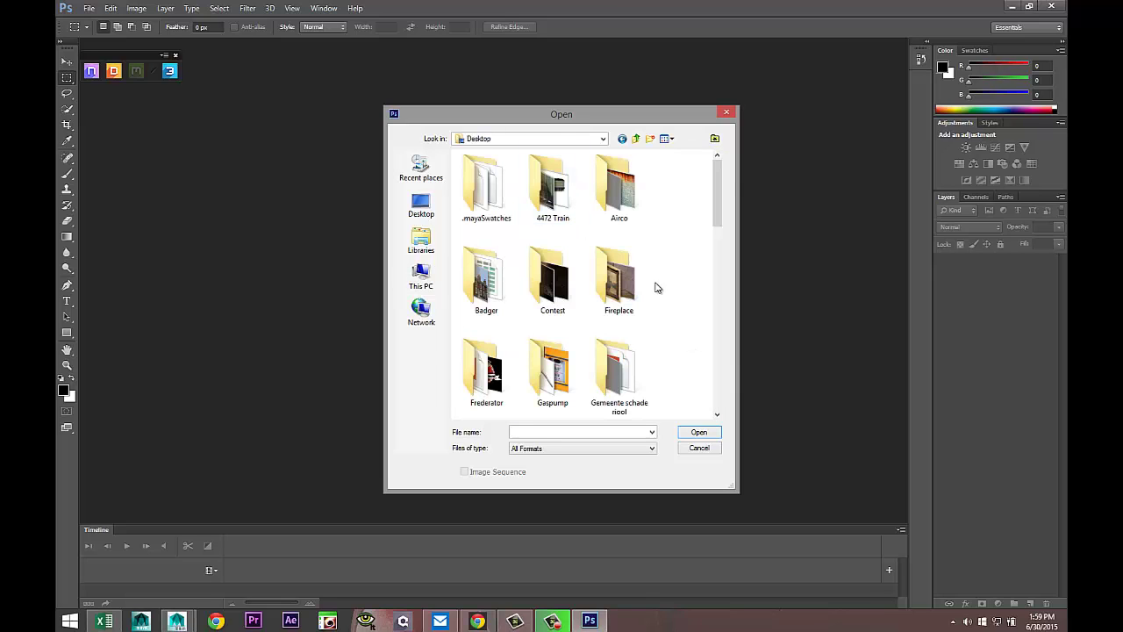
pyautogui.moveTo(718, 189); pyautogui.dragTo(719, 396)
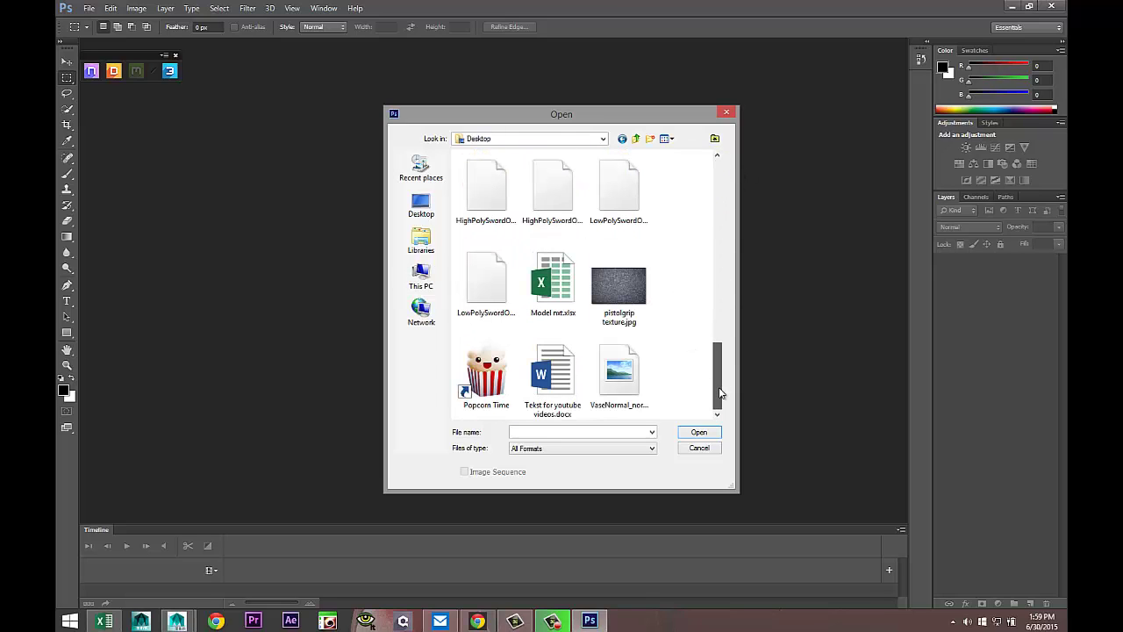
pyautogui.click(617, 286)
pyautogui.click(699, 431)
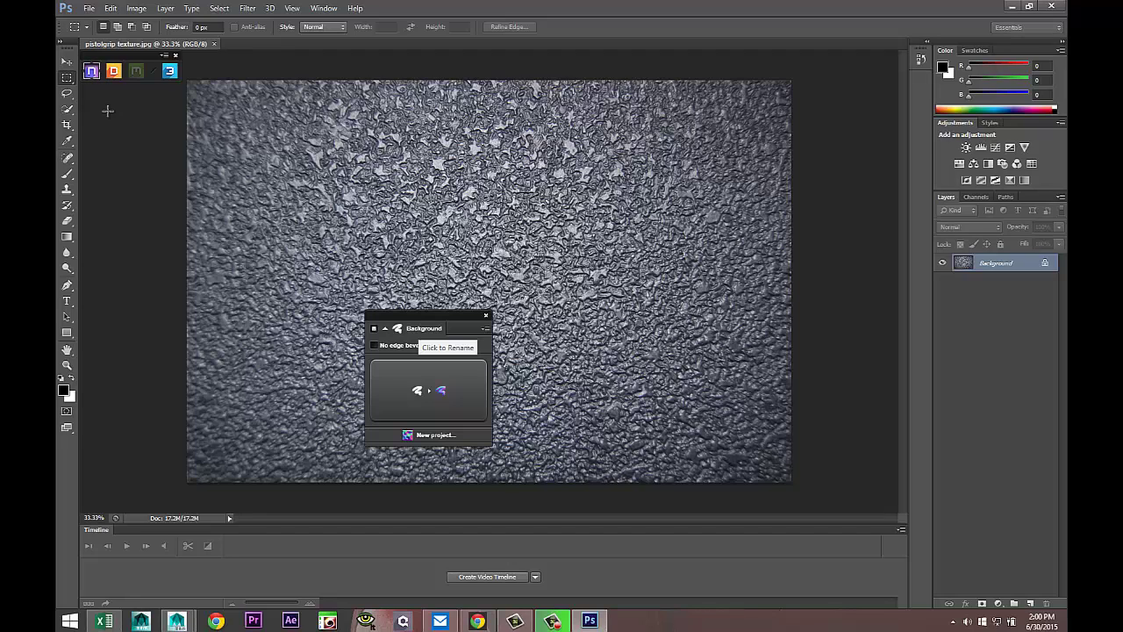
# Step: Generate a normal map from the photo using the nDo Small Details photo-to-normal preset
pyautogui.moveTo(446, 315); pyautogui.dragTo(186, 285)
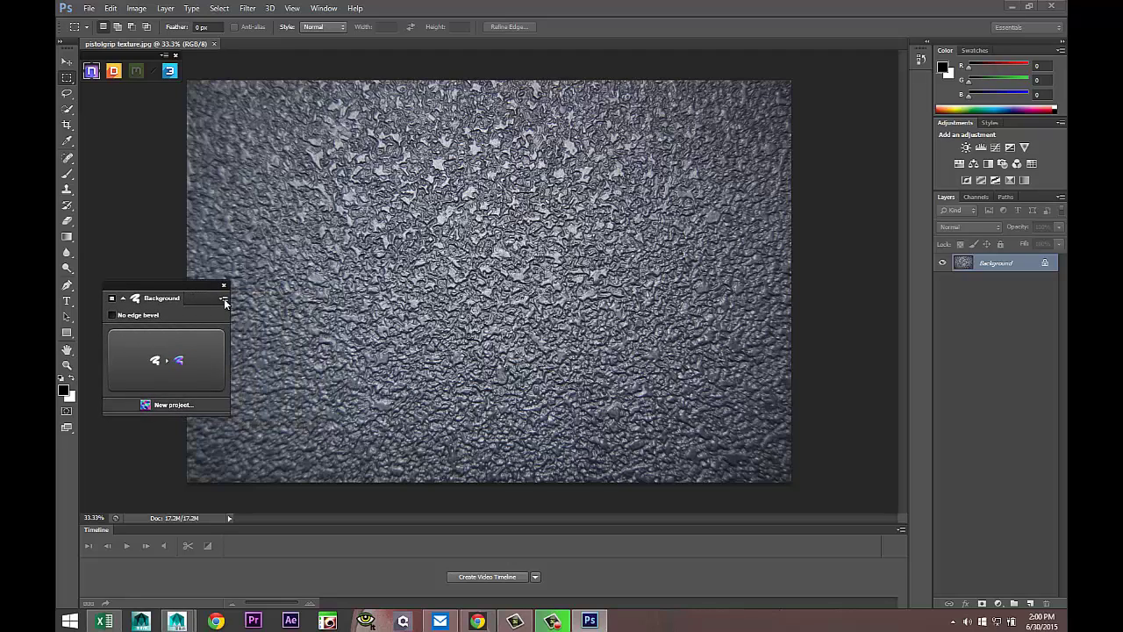
pyautogui.click(223, 300)
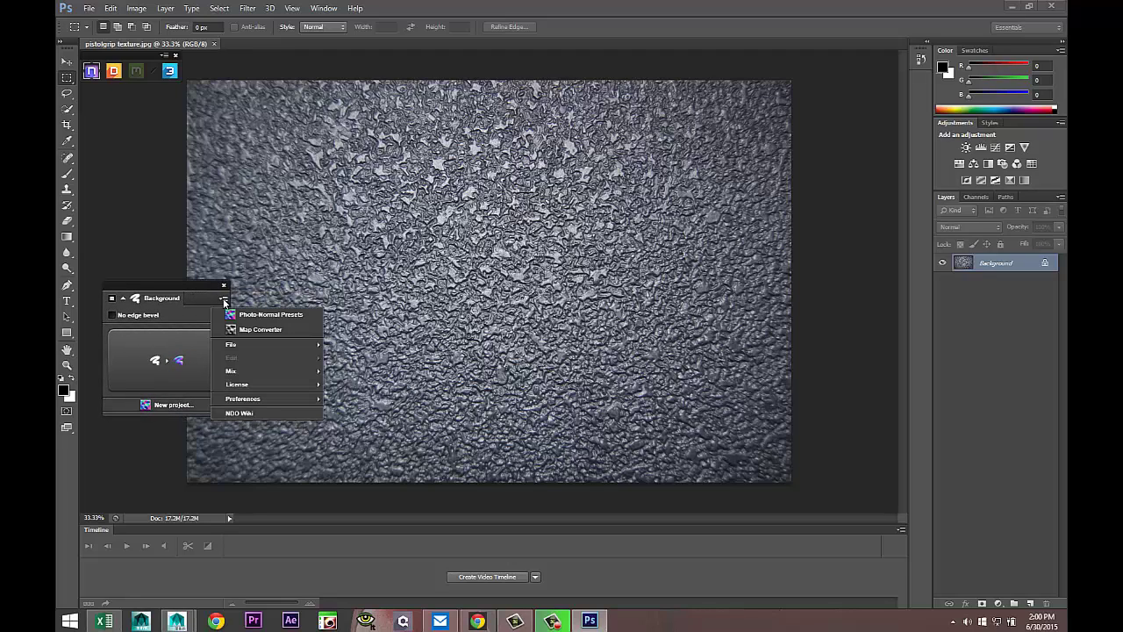
pyautogui.click(286, 315)
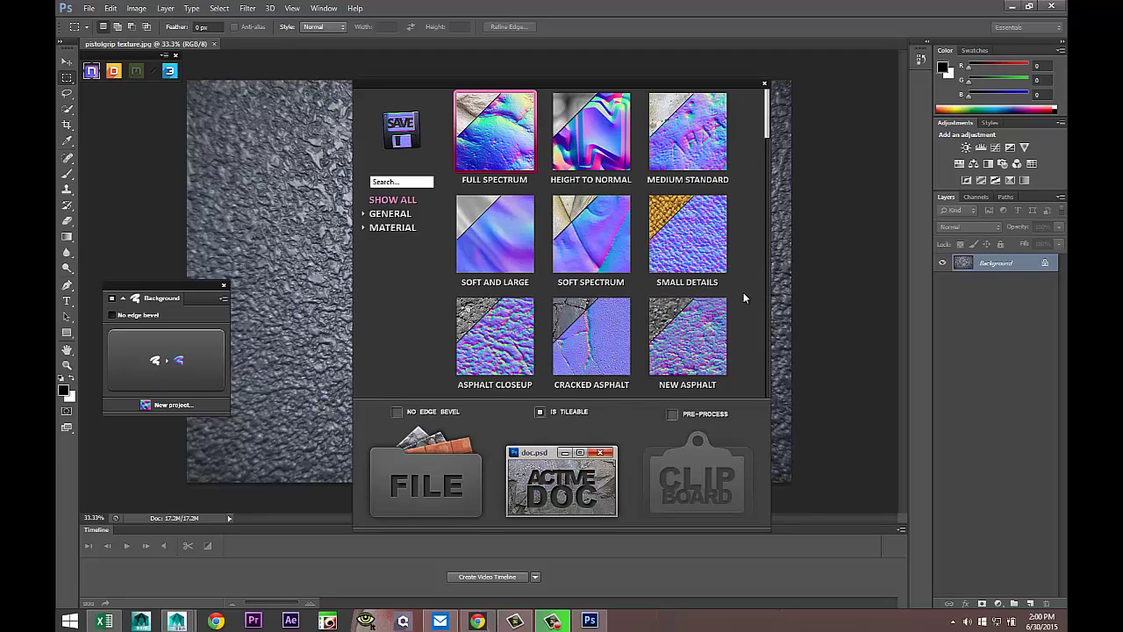
pyautogui.click(680, 231)
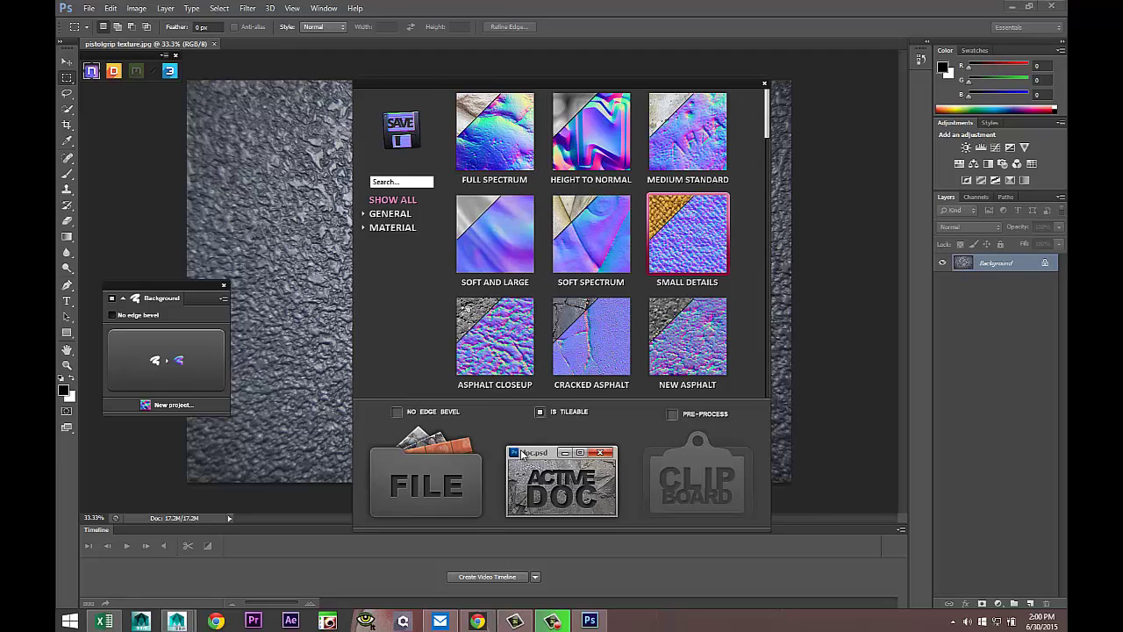
pyautogui.click(550, 484)
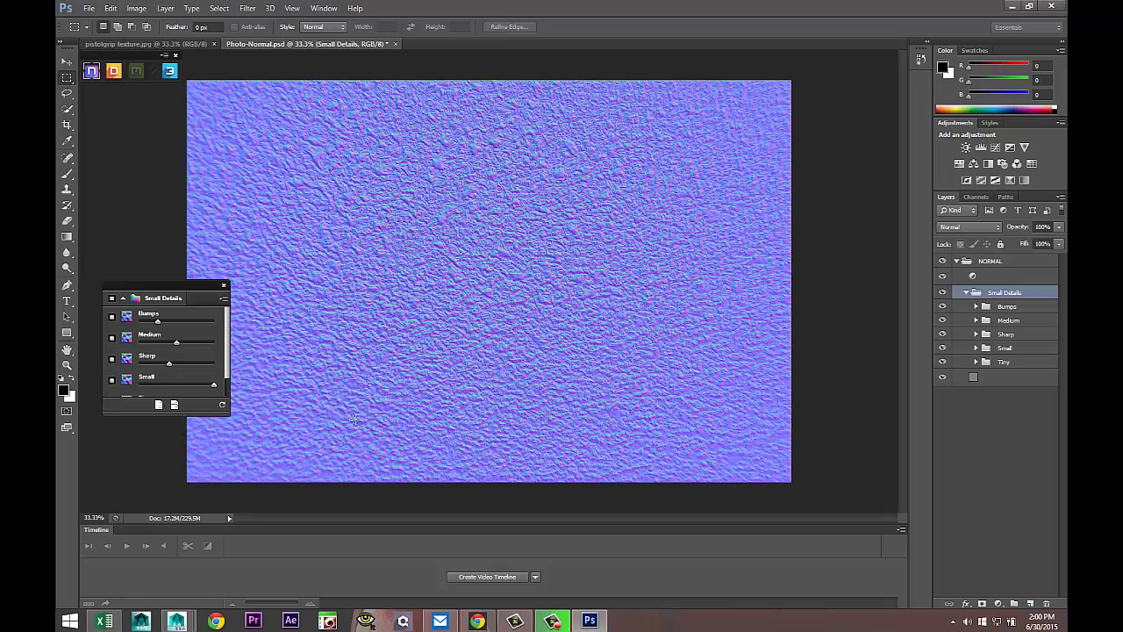
# Step: Save the normal map as grpPSD.psd on the Desktop with maximum compatibility, then return to Maya
pyautogui.click(89, 9)
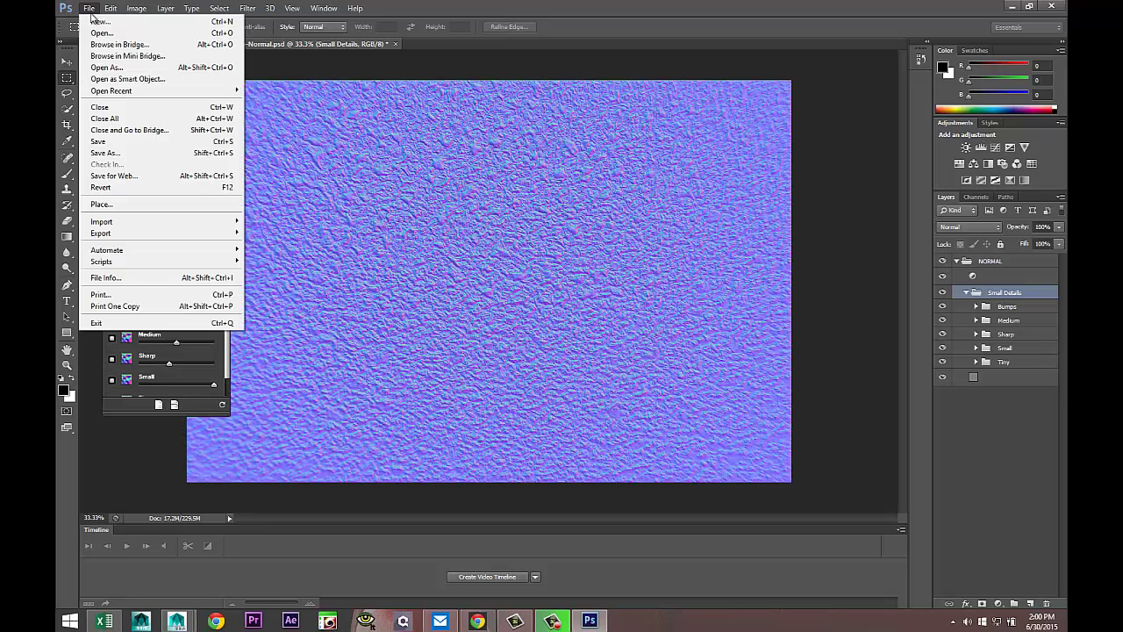
pyautogui.click(142, 144)
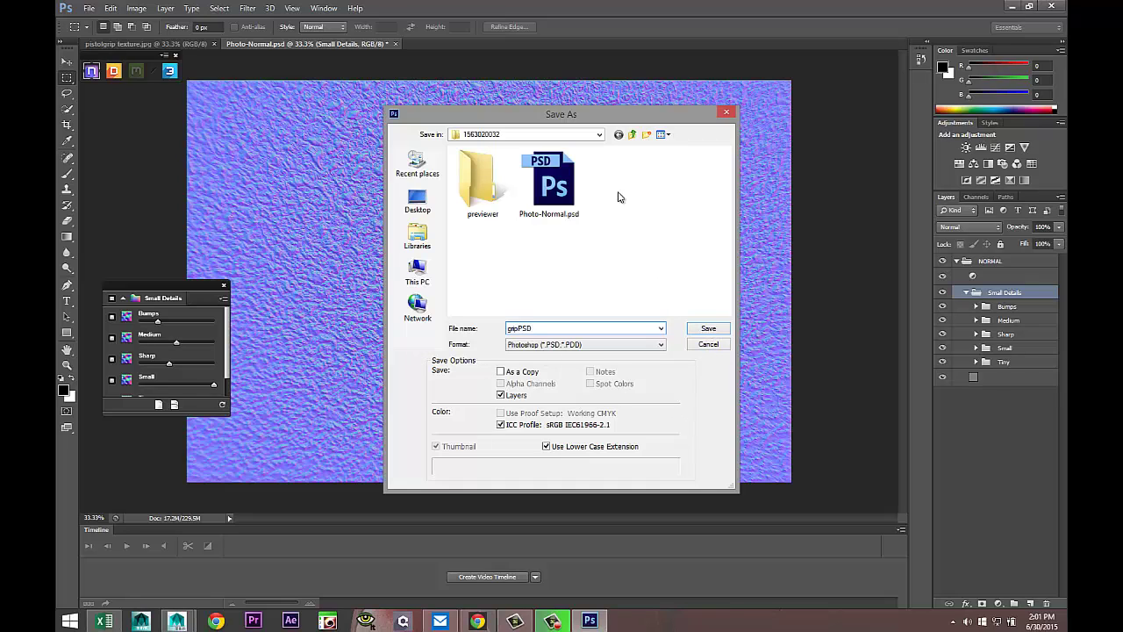
pyautogui.click(600, 134)
pyautogui.press('Up')
pyautogui.press('Up')
pyautogui.press('Up')
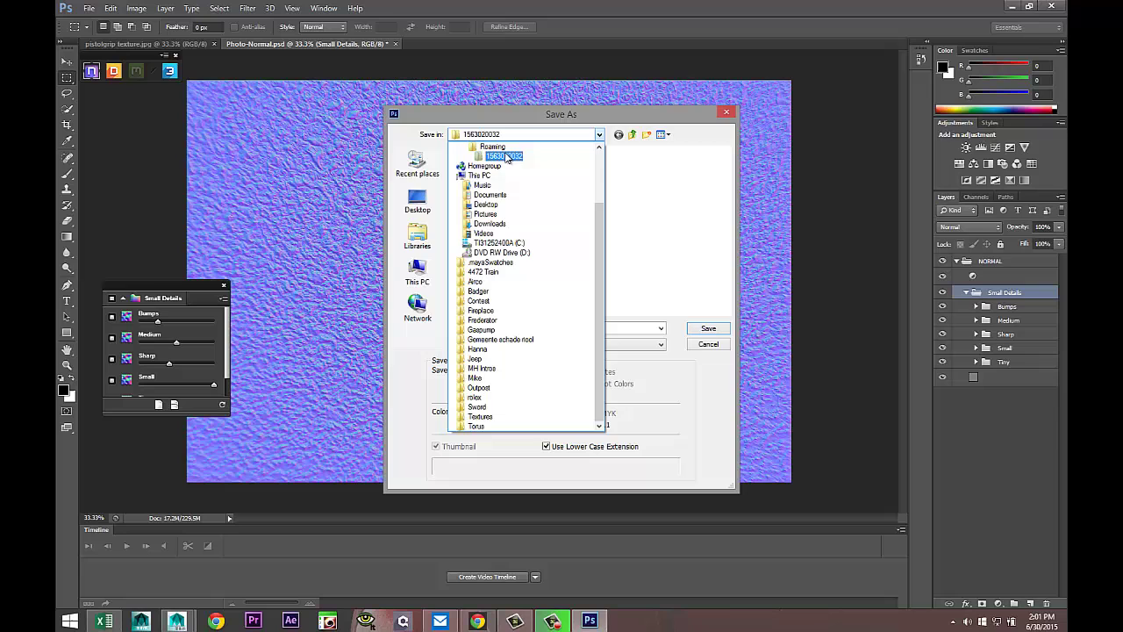
pyautogui.press('Return')
pyautogui.press('Down')
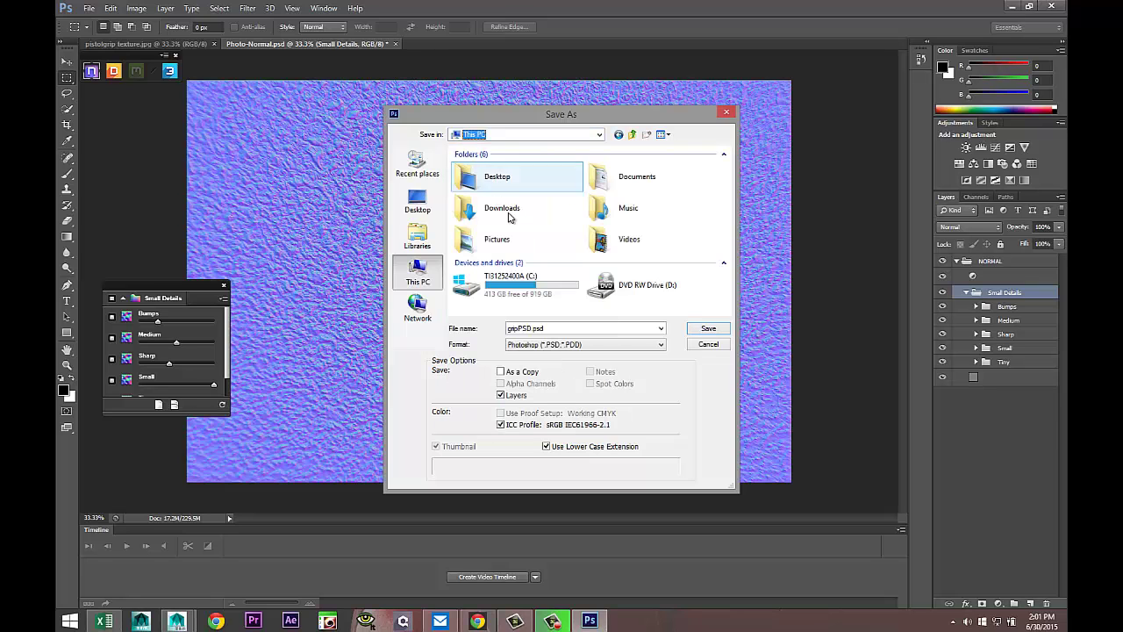
pyautogui.doubleClick(511, 213)
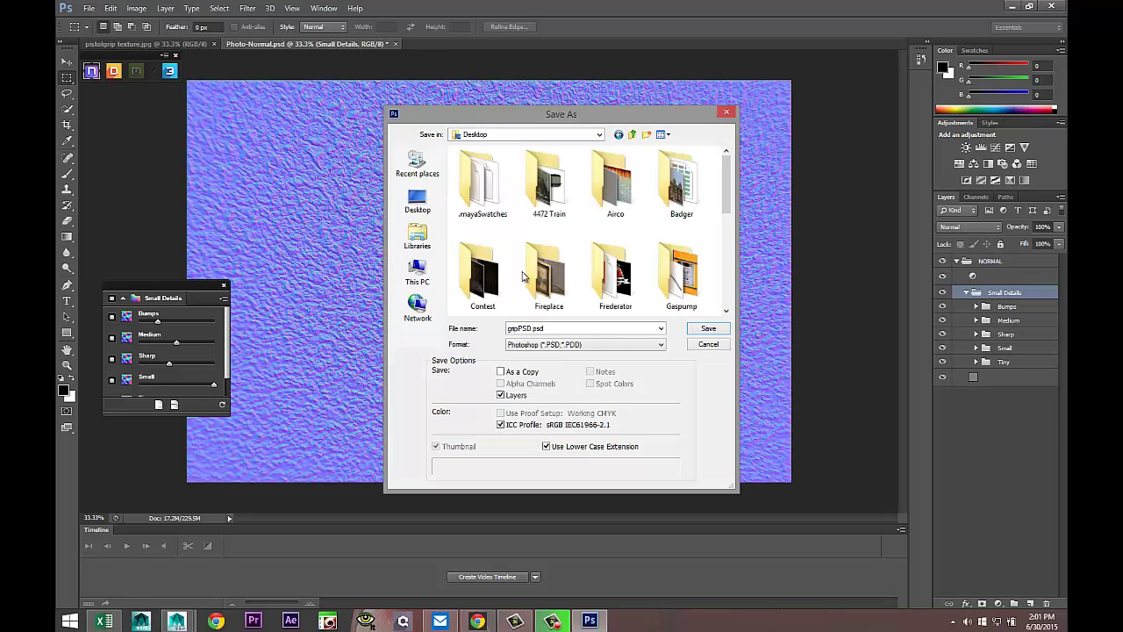
pyautogui.click(708, 328)
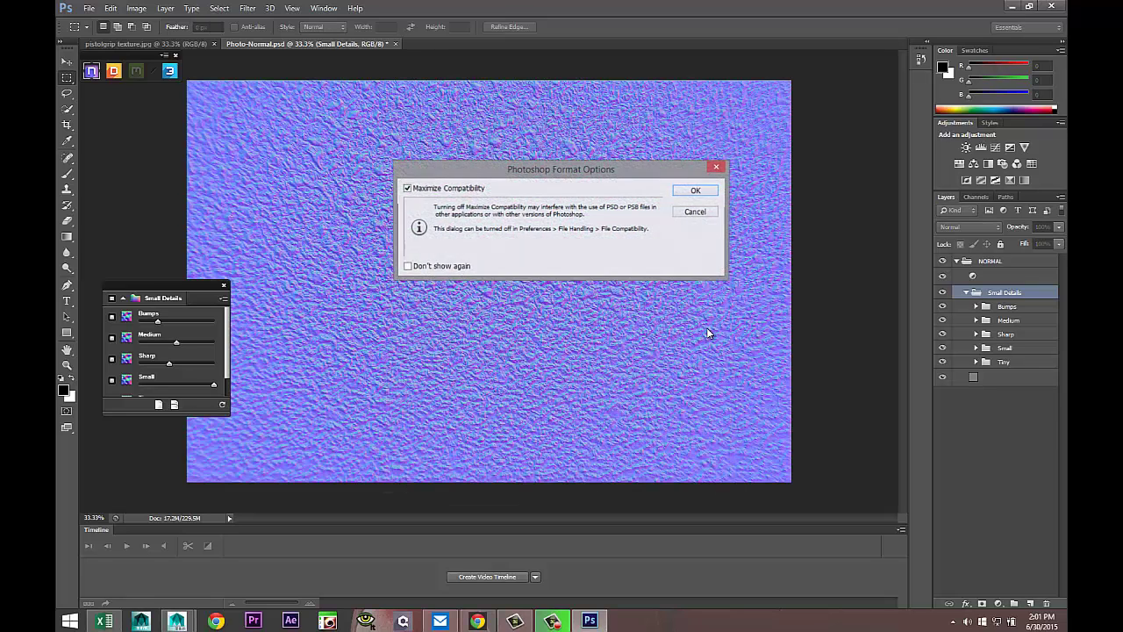
pyautogui.click(695, 191)
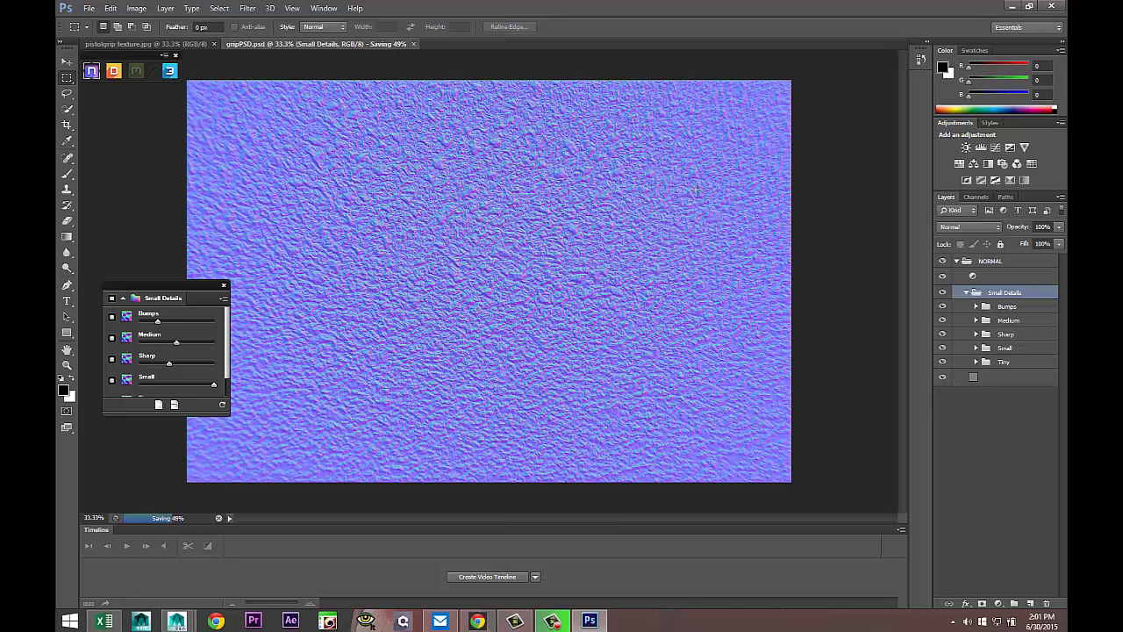
pyautogui.hotkey('alt', 'Tab')
# Step: Reselect the pistol mesh in face mode and pick the flat grip side face
pyautogui.click(630, 316)
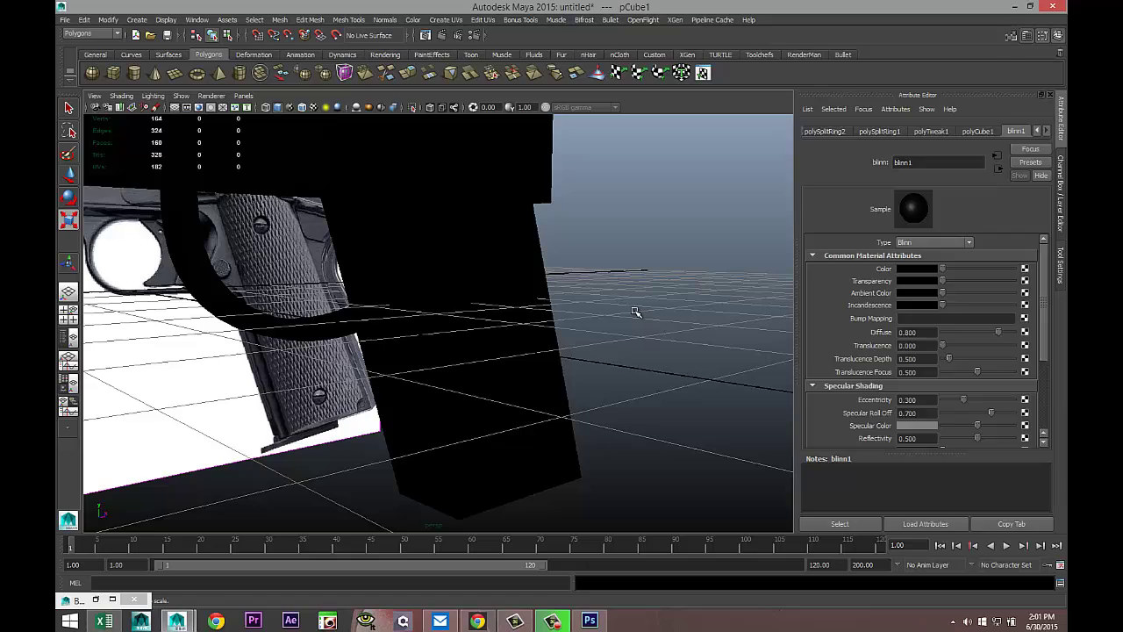
pyautogui.click(512, 315)
pyautogui.moveTo(568, 346)
pyautogui.keyDown('alt'); pyautogui.mouseDown()
pyautogui.moveTo(594, 325)
pyautogui.moveTo(586, 349)
pyautogui.mouseUp(); pyautogui.keyUp('alt')
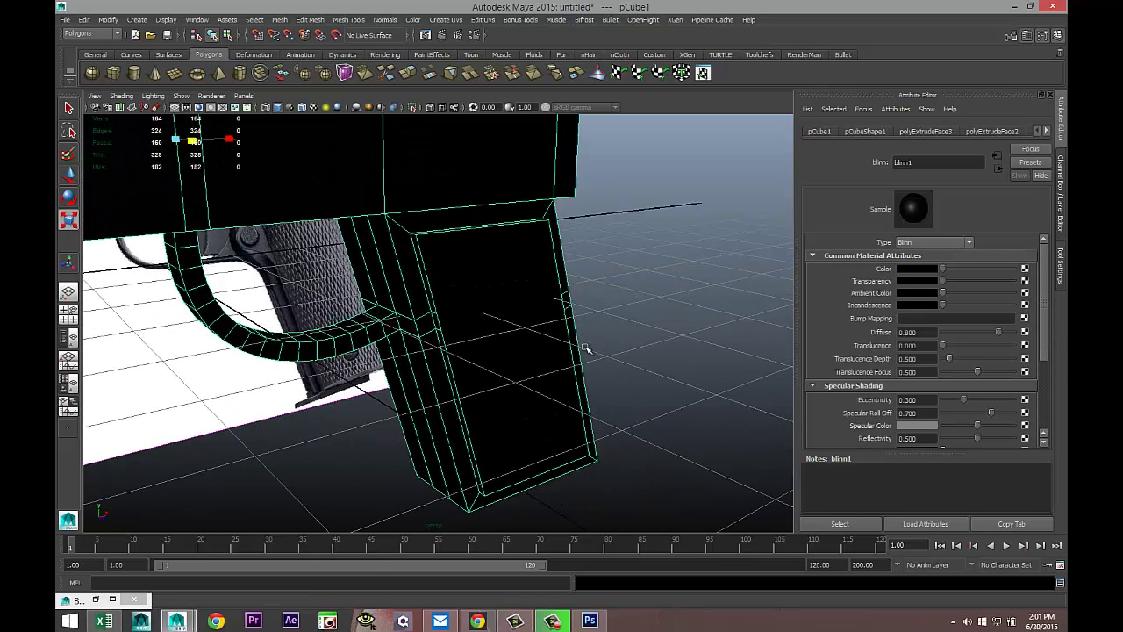
pyautogui.moveTo(509, 261); pyautogui.dragTo(513, 294, button='right')
pyautogui.click(487, 270)
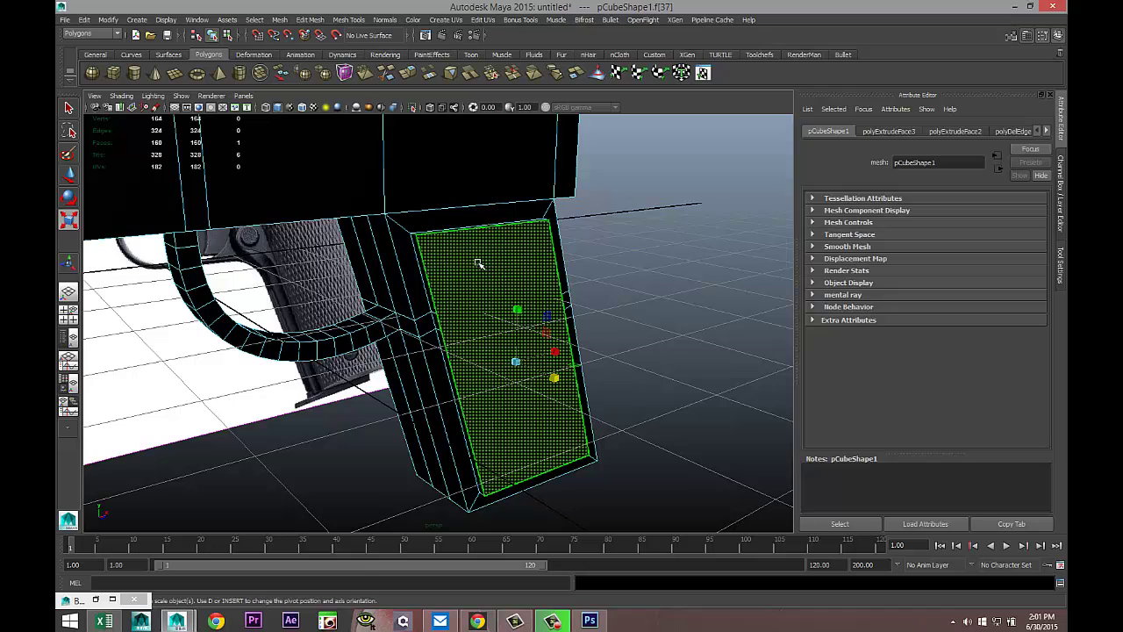
# Step: Assign a new Blinn material (blinn2) to the selected grip face
pyautogui.moveTo(472, 263); pyautogui.dragTo(475, 497, button='right')
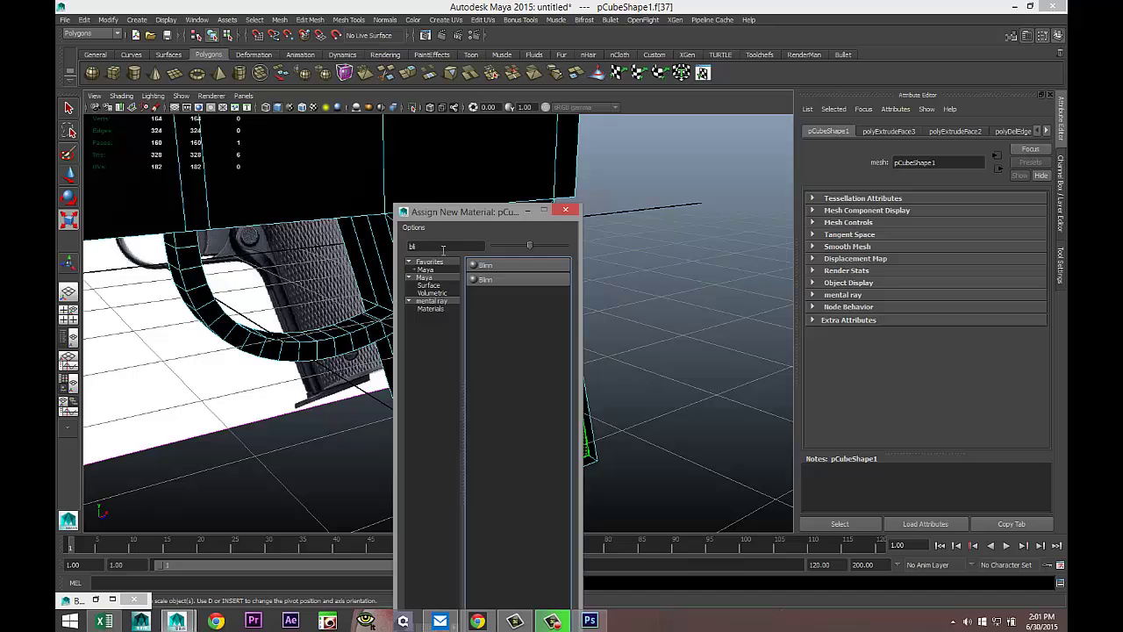
pyautogui.click(439, 245)
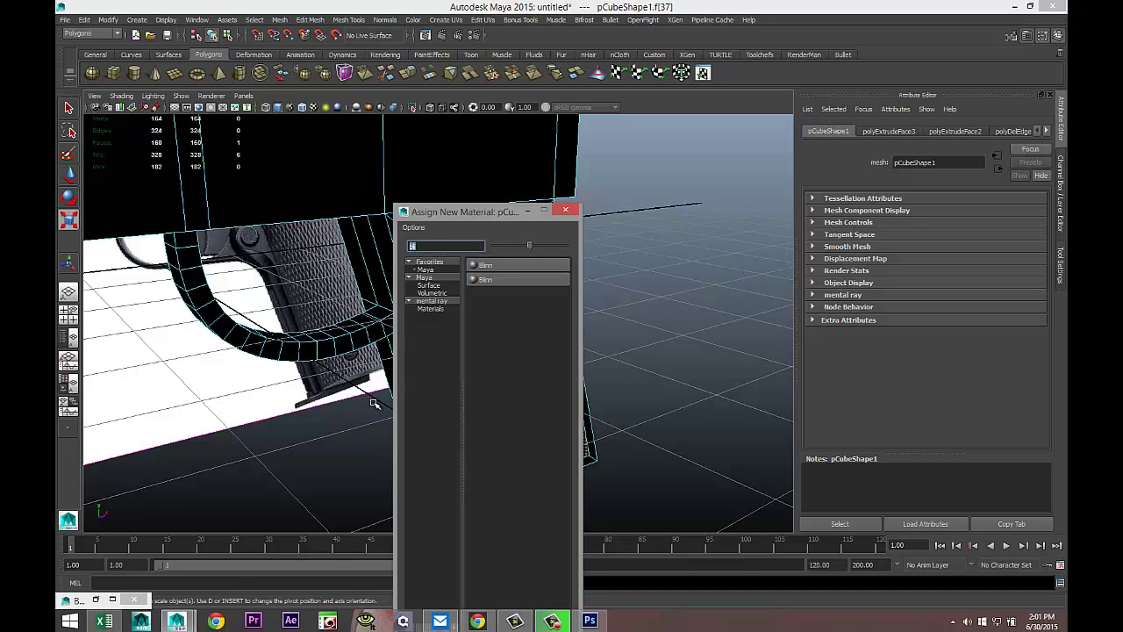
pyautogui.write('bl')
pyautogui.click(506, 265)
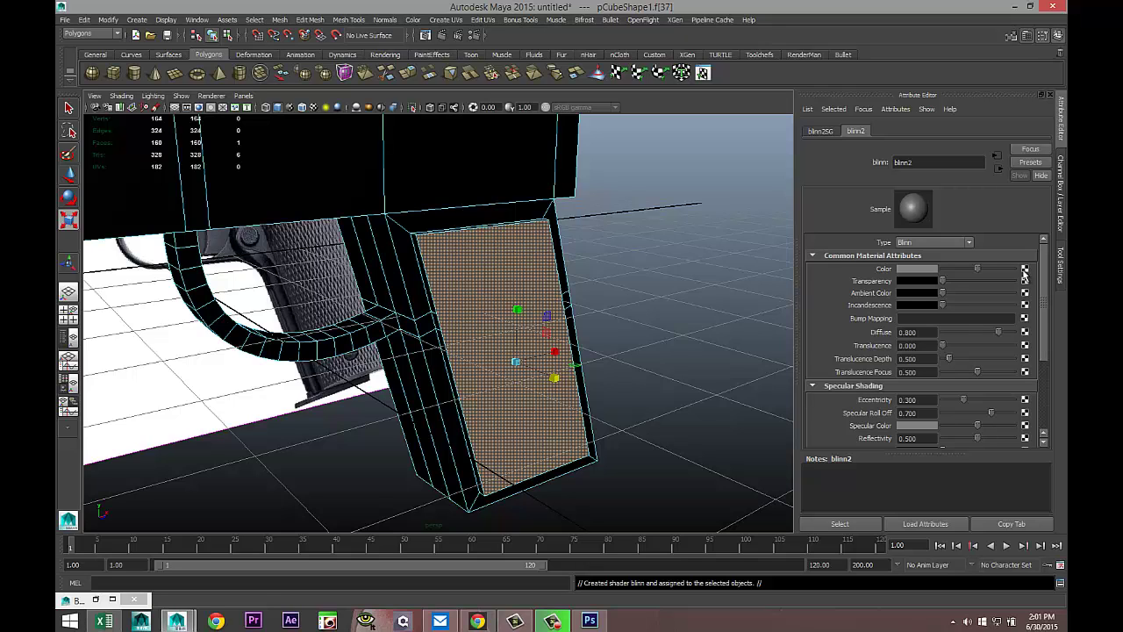
# Step: Map a File texture using pistolgrip texture.jpg from the Desktop into blinn2's Color
pyautogui.click(1022, 281)
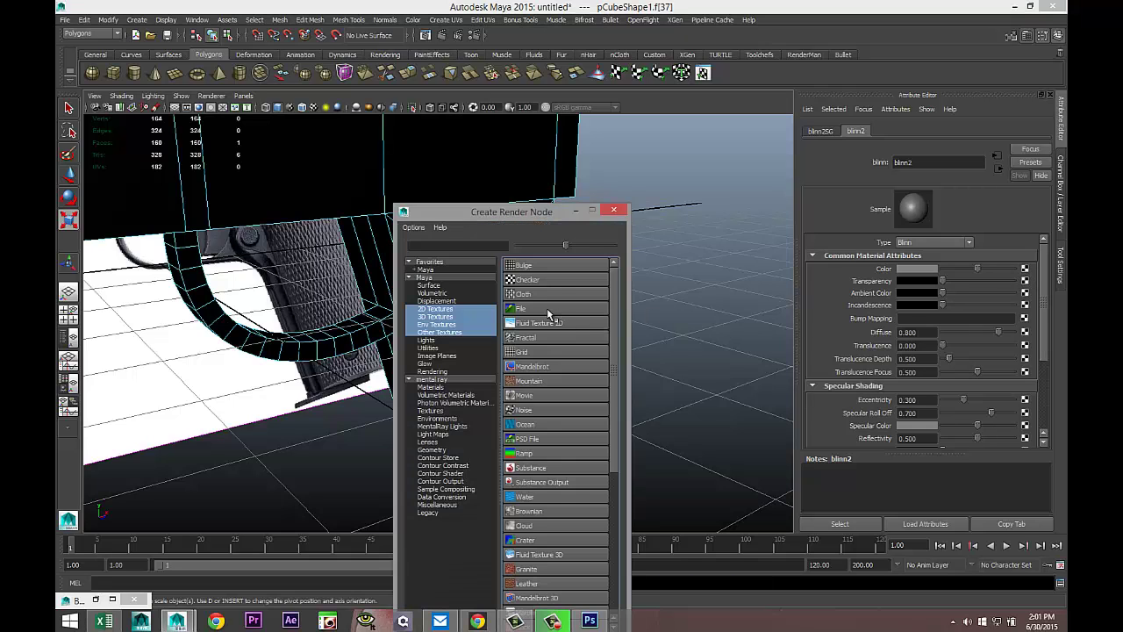
pyautogui.click(535, 310)
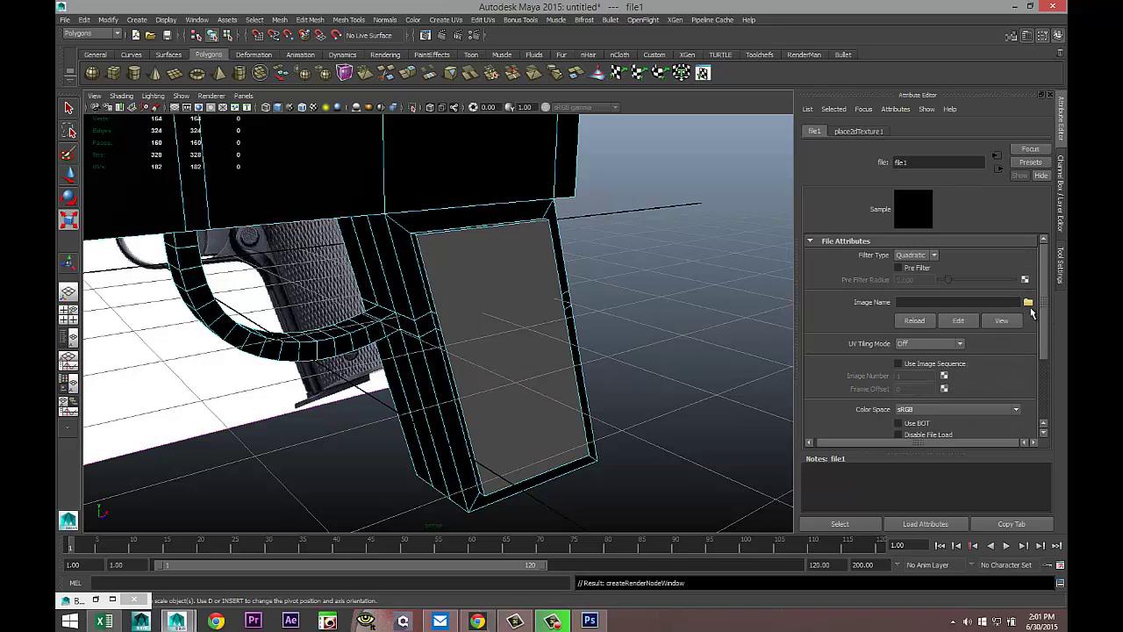
pyautogui.click(1028, 302)
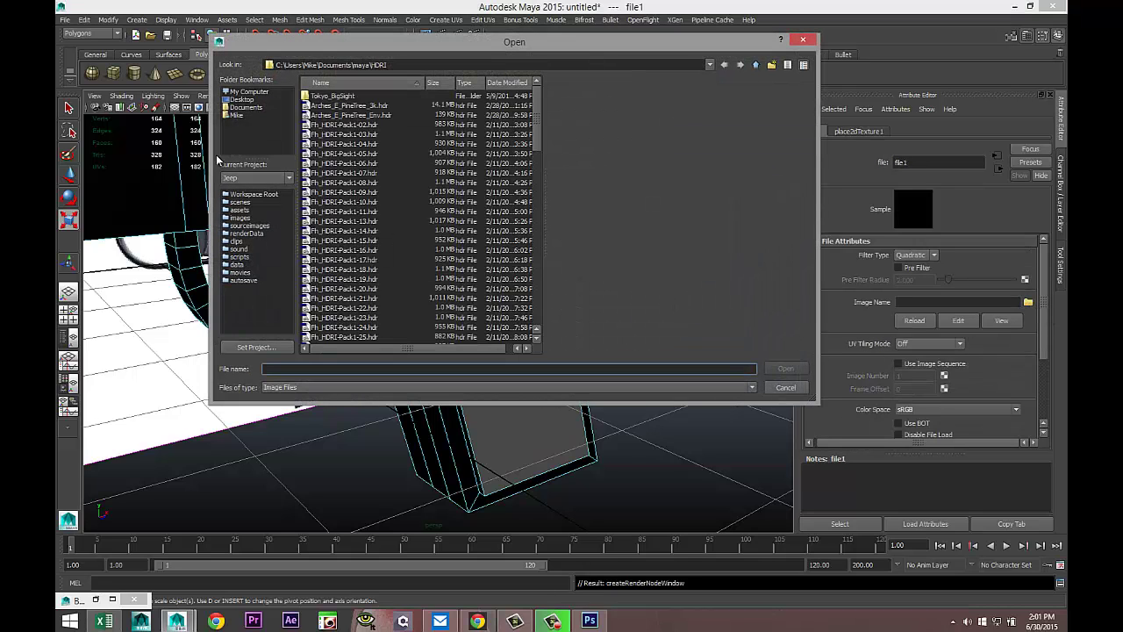
pyautogui.click(239, 100)
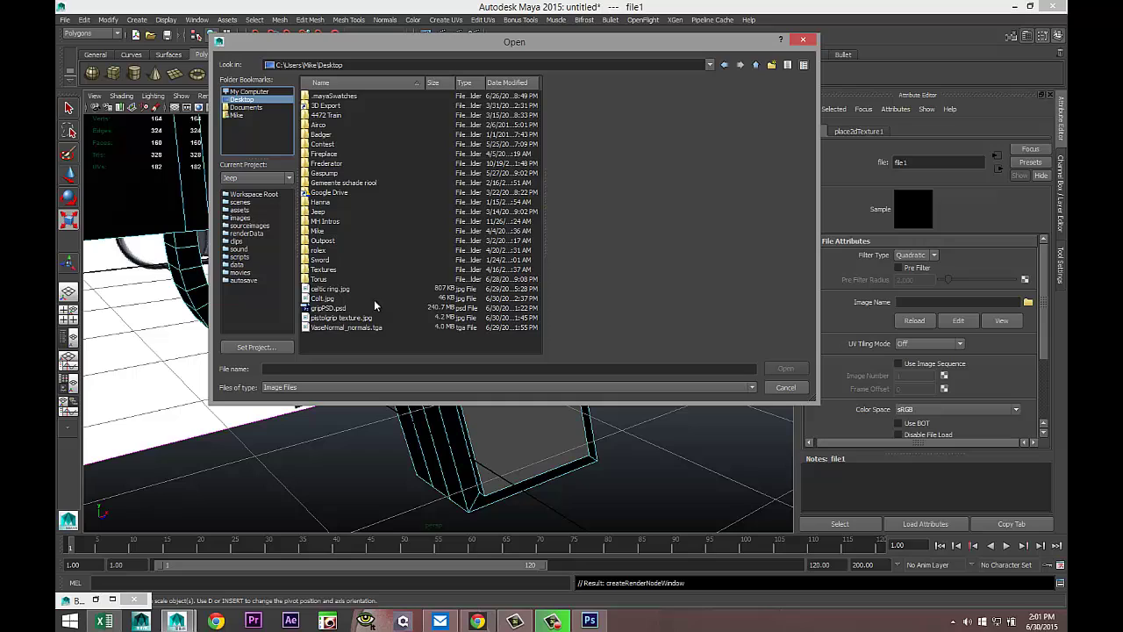
pyautogui.click(331, 319)
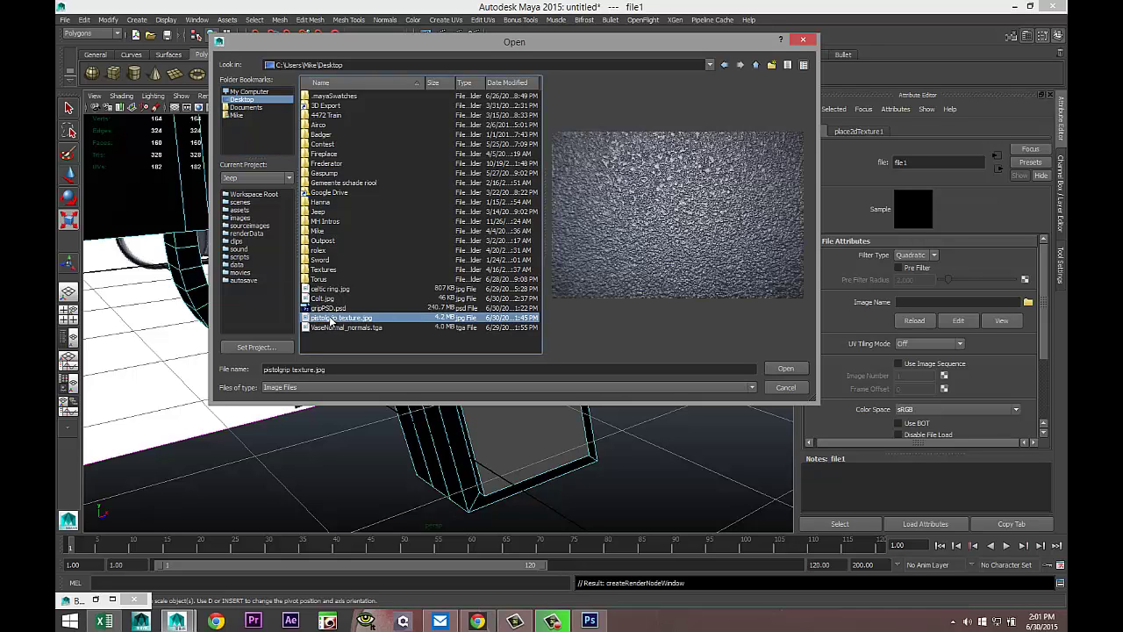
pyautogui.click(788, 369)
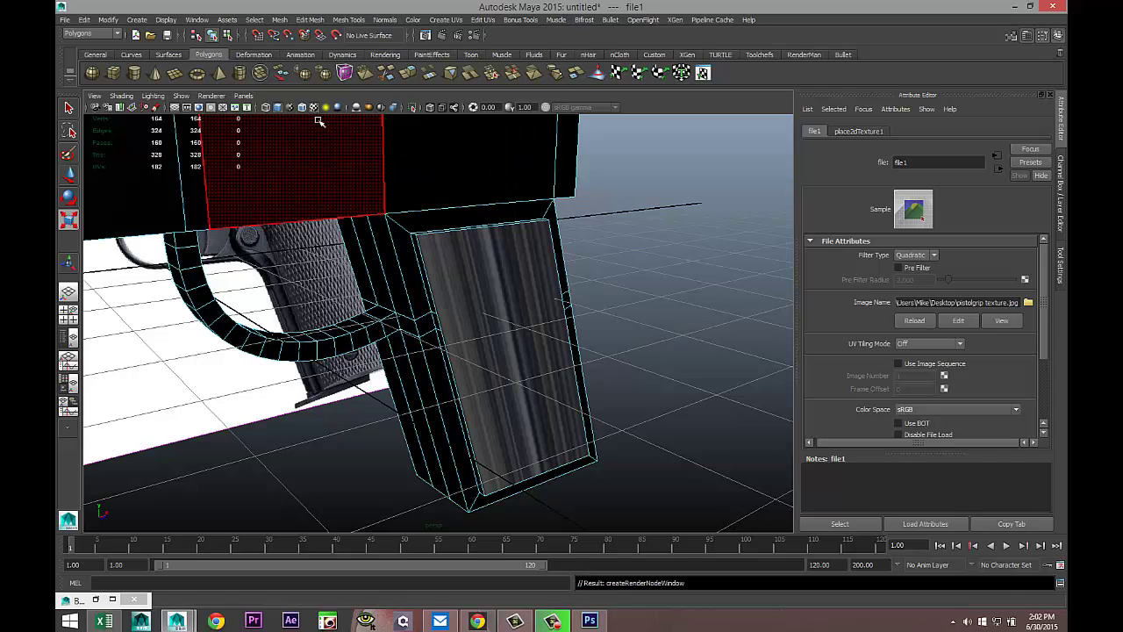
pyautogui.click(491, 296)
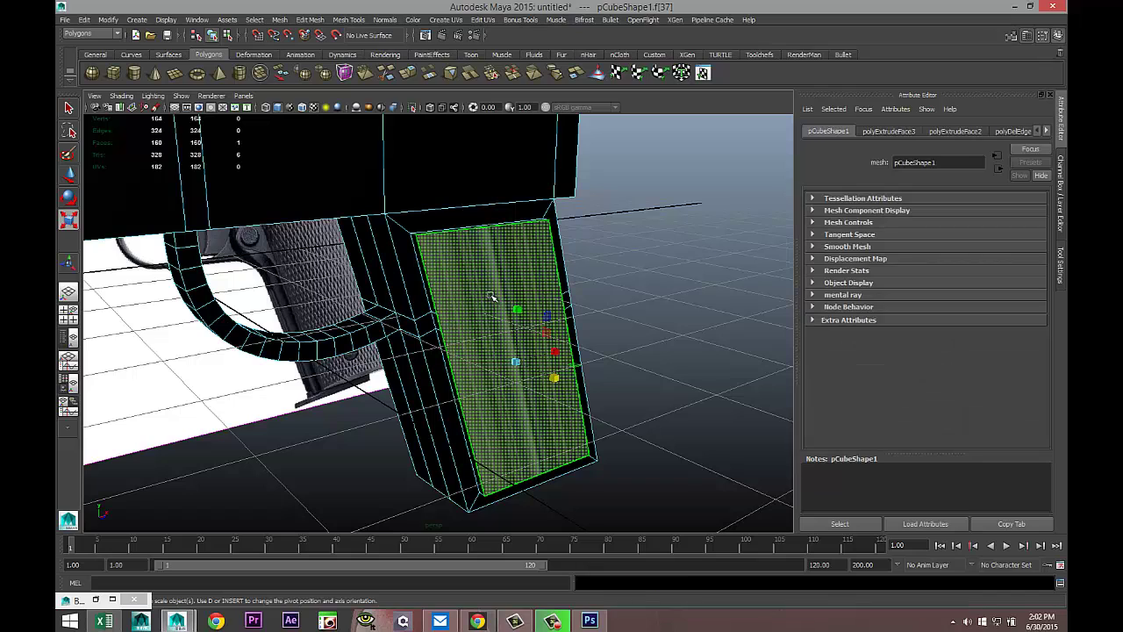
# Step: Apply planar mapping to the grip face, retry it camera-based, and open the UV Texture Editor
pyautogui.click(615, 168)
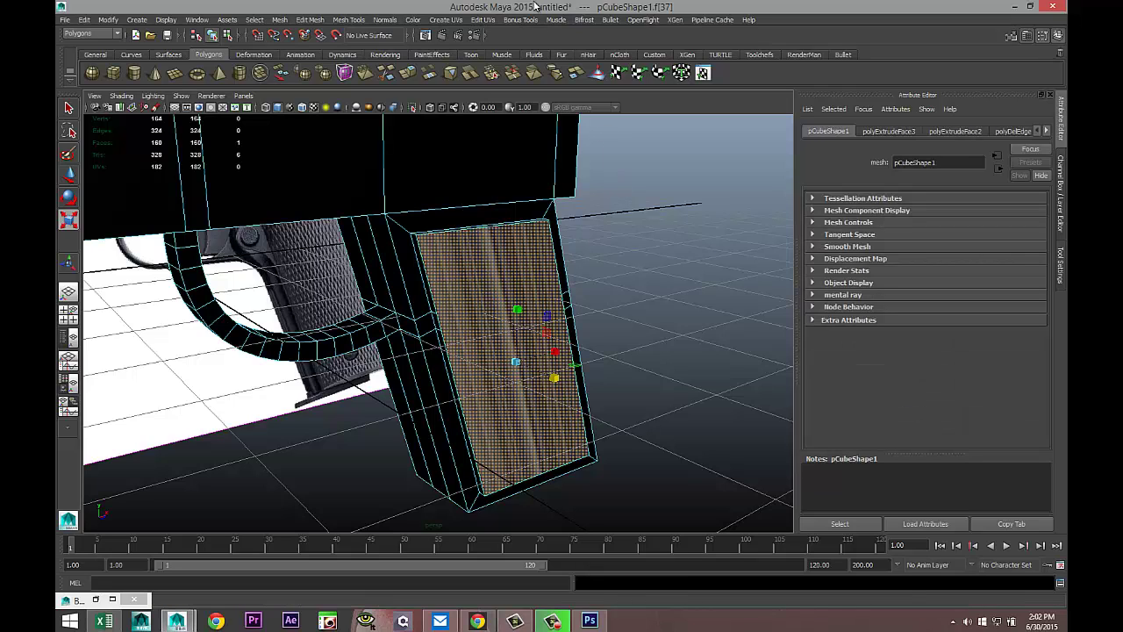
pyautogui.click(447, 20)
pyautogui.click(460, 38)
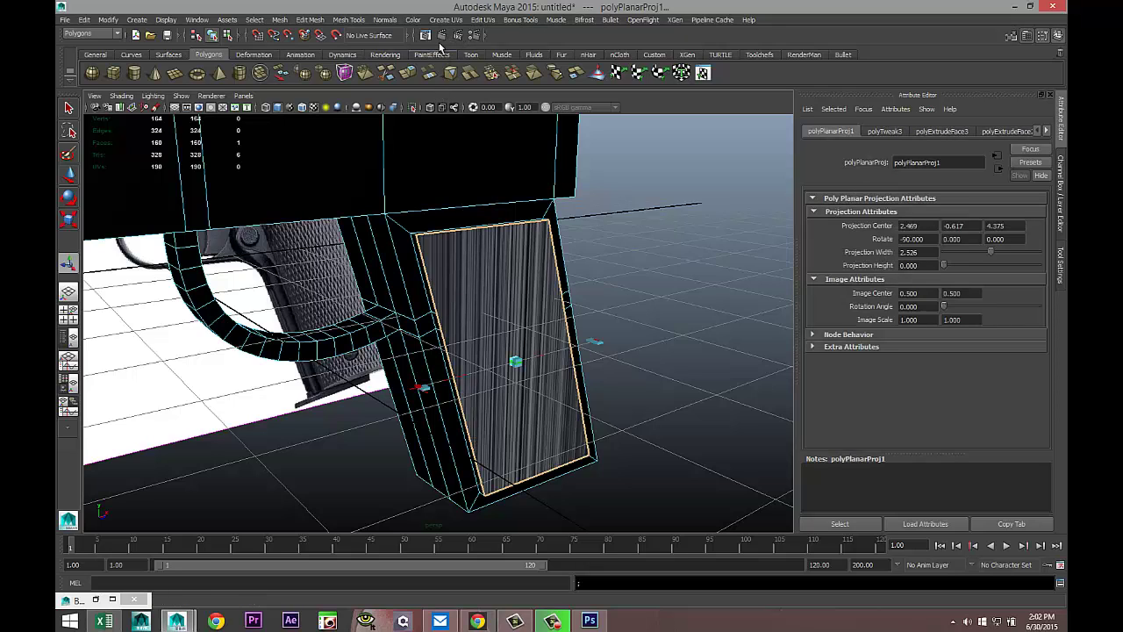
pyautogui.click(442, 23)
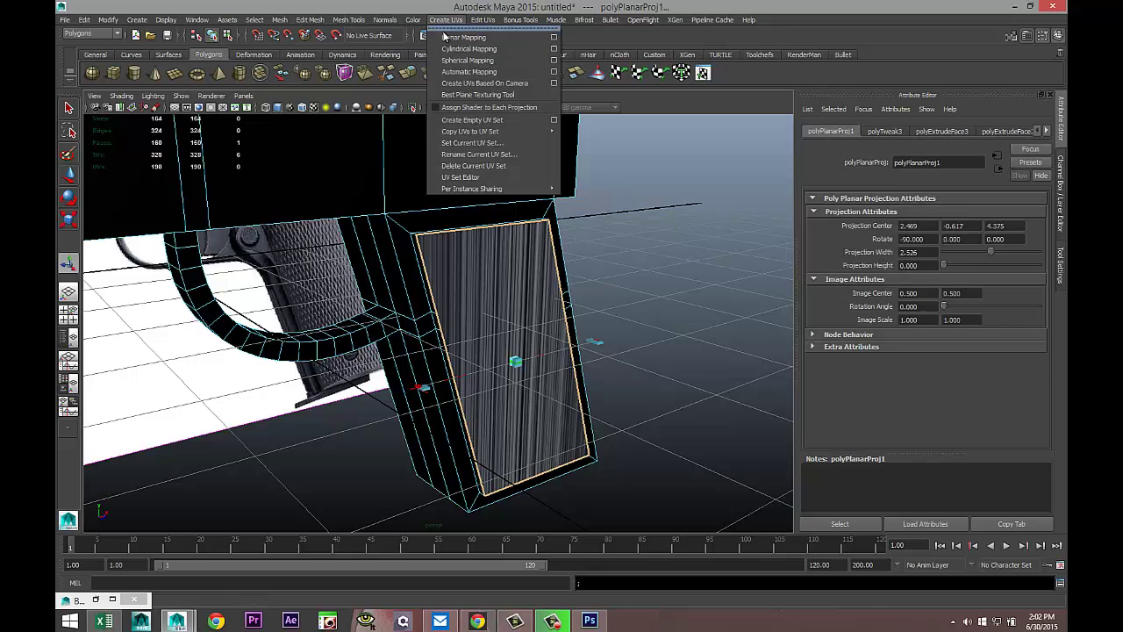
pyautogui.click(468, 75)
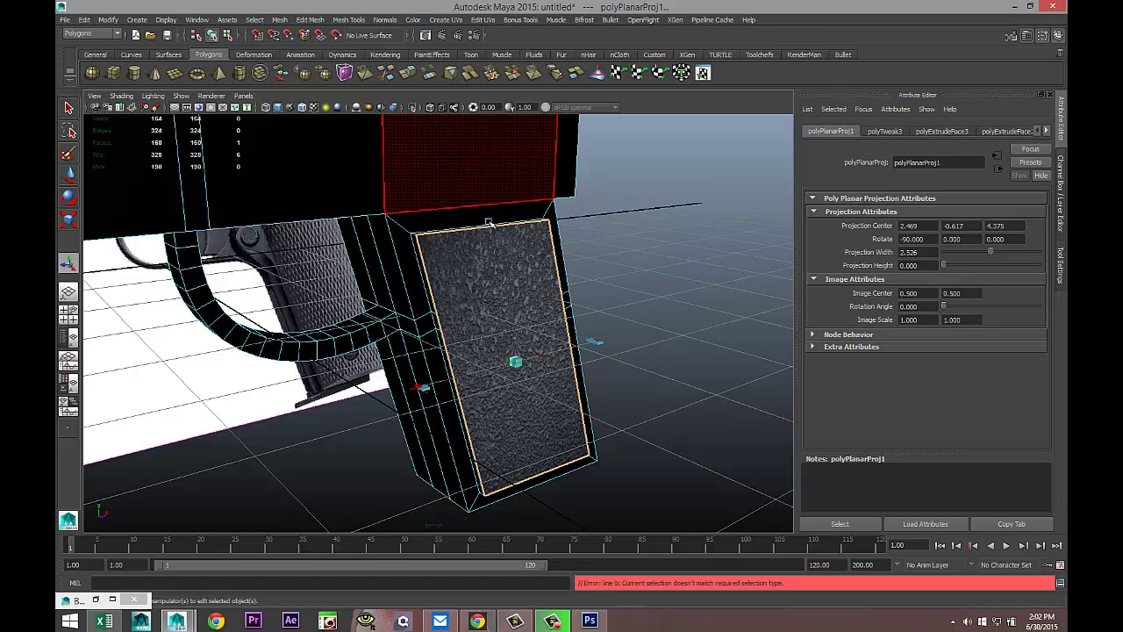
pyautogui.keyDown('alt'); pyautogui.moveTo(647, 394); pyautogui.dragTo(621, 379); pyautogui.keyUp('alt')
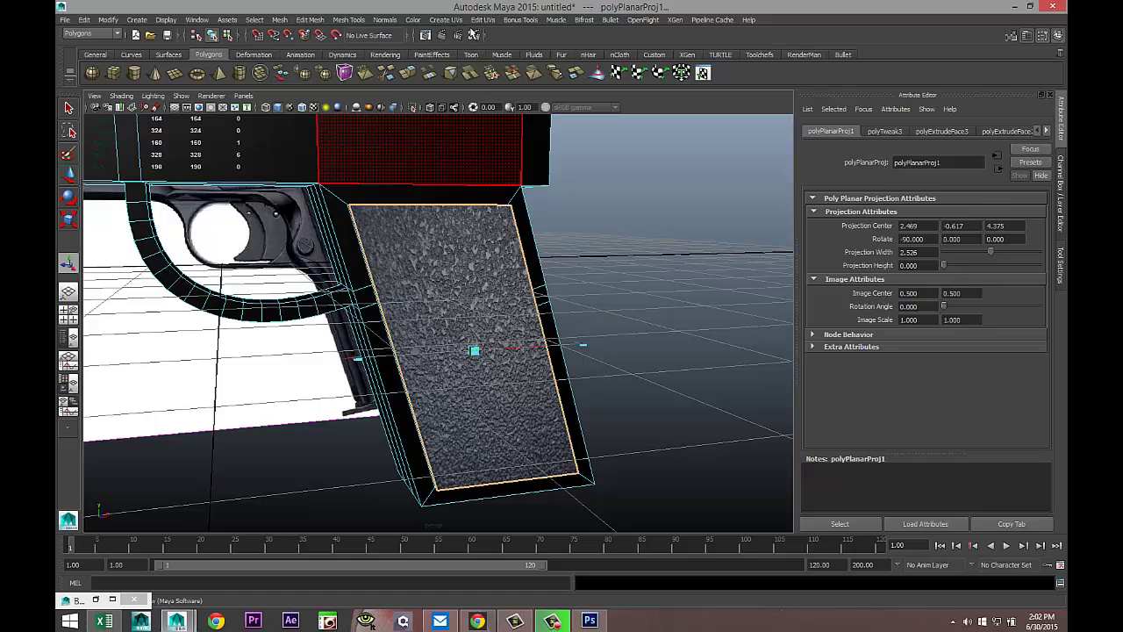
pyautogui.click(483, 19)
pyautogui.click(526, 263)
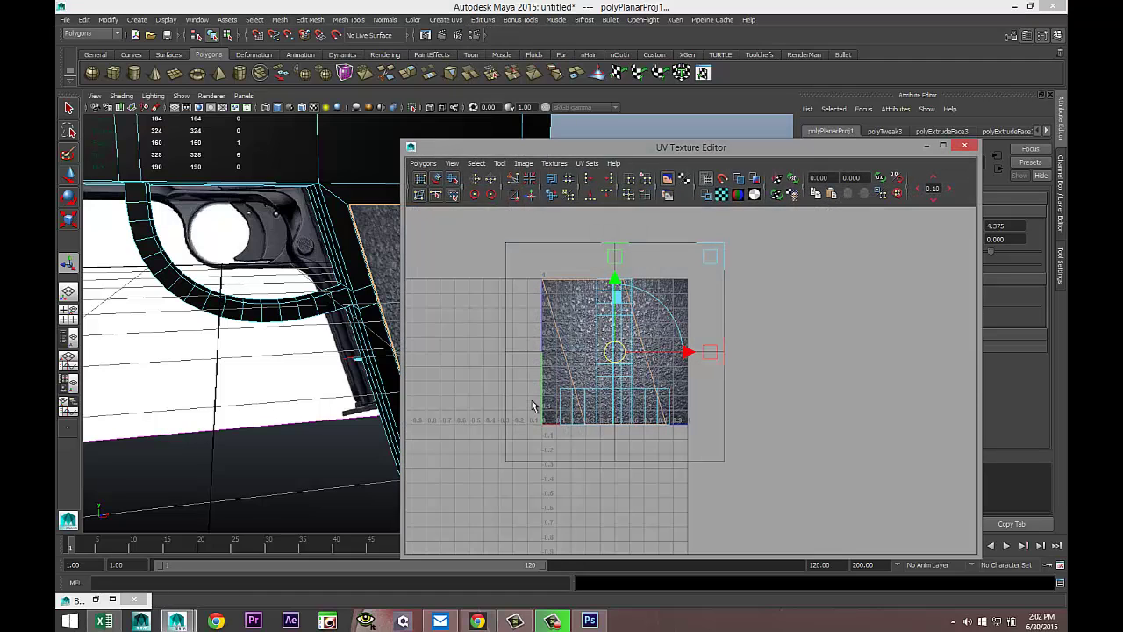
# Step: Move the grip face's UVs sideways along X over the photo, then minimize the UV editor
pyautogui.scroll(2, 593, 428)
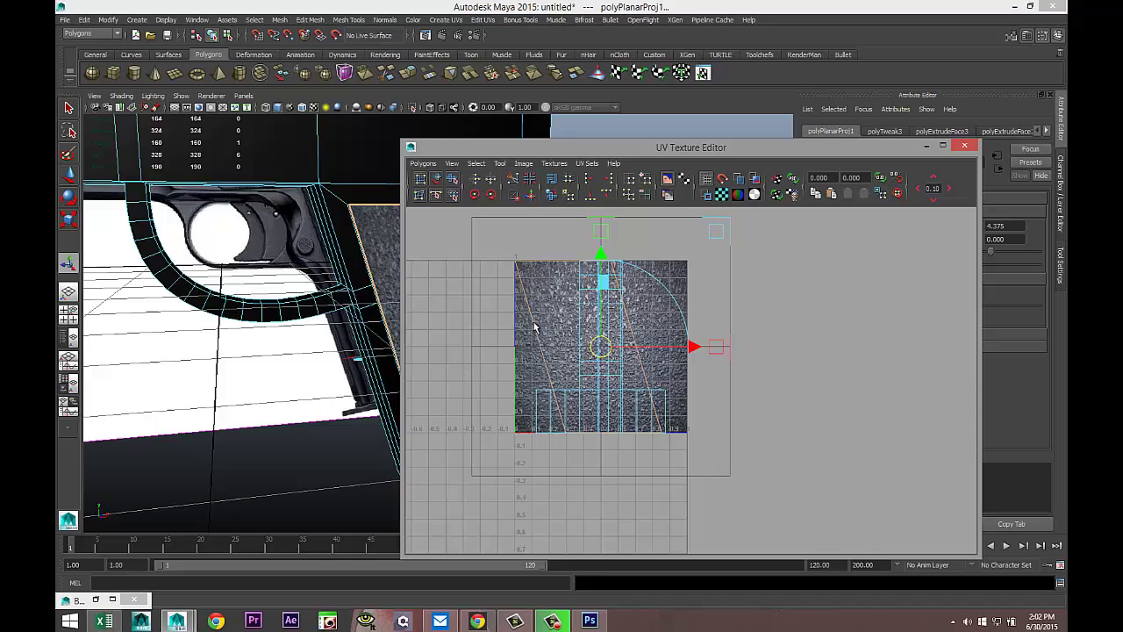
pyautogui.moveTo(535, 328); pyautogui.dragTo(511, 313, button='right')
pyautogui.click(550, 316)
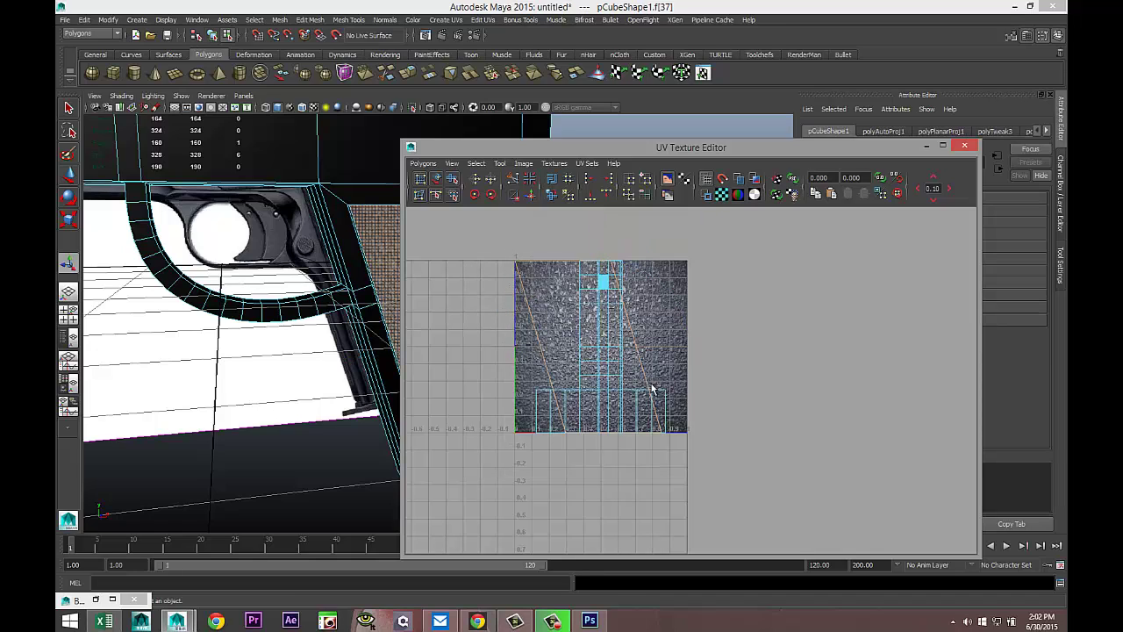
pyautogui.press('w')
pyautogui.moveTo(657, 348)
pyautogui.mouseDown()
pyautogui.moveTo(680, 346)
pyautogui.moveTo(671, 349)
pyautogui.mouseUp()
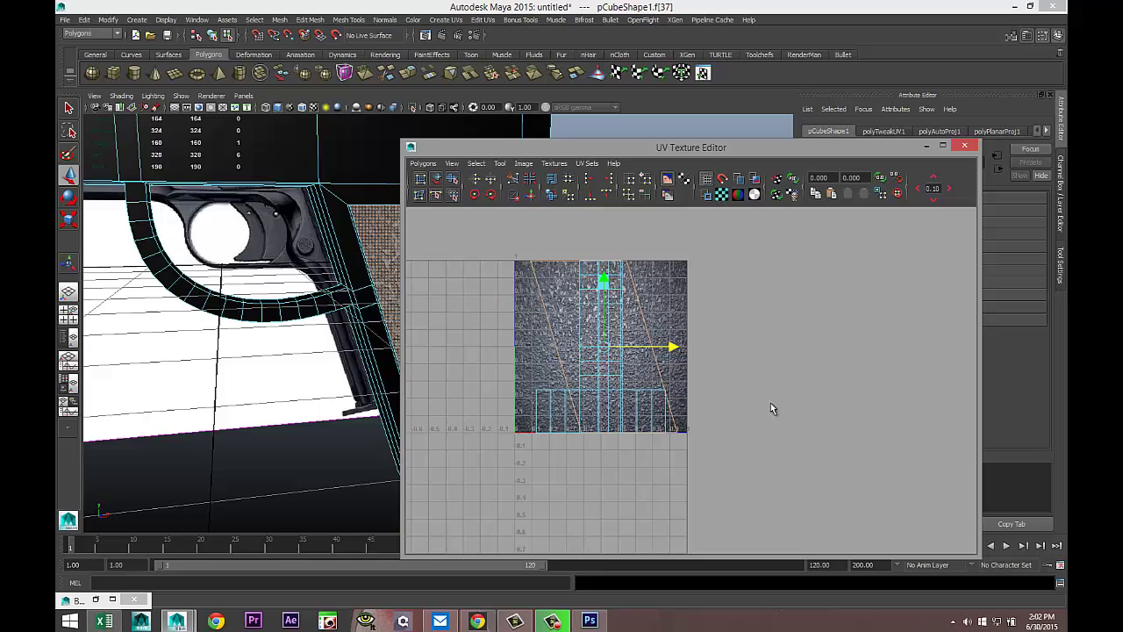
pyautogui.click(925, 147)
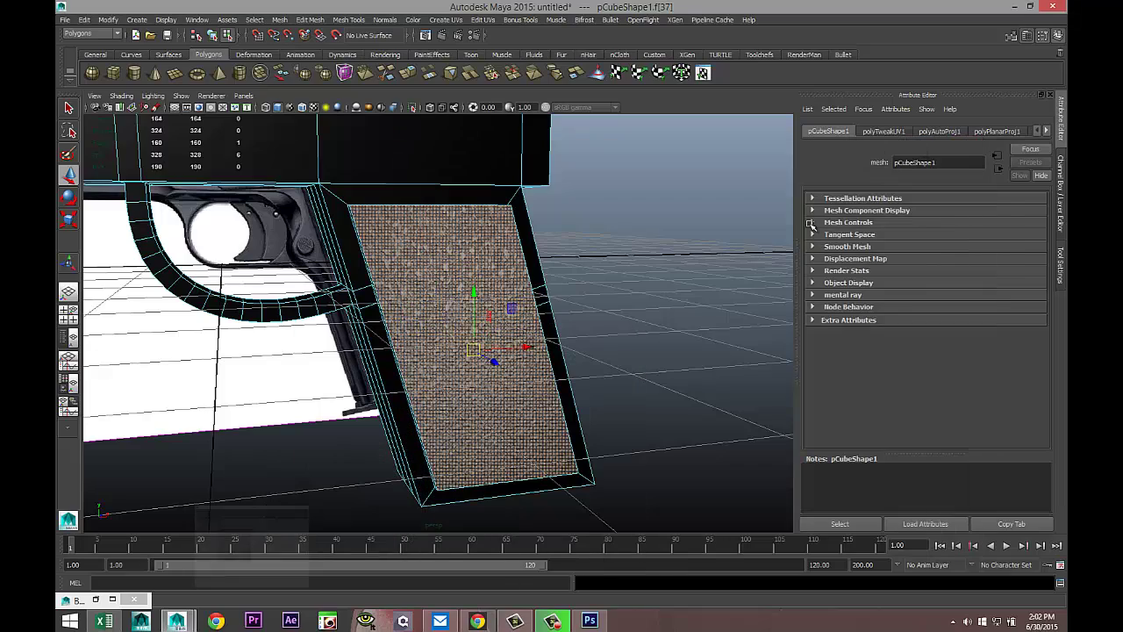
pyautogui.click(612, 332)
pyautogui.moveTo(582, 329)
pyautogui.keyDown('alt'); pyautogui.mouseDown()
pyautogui.moveTo(608, 324)
pyautogui.moveTo(570, 340)
pyautogui.mouseUp(); pyautogui.keyUp('alt')
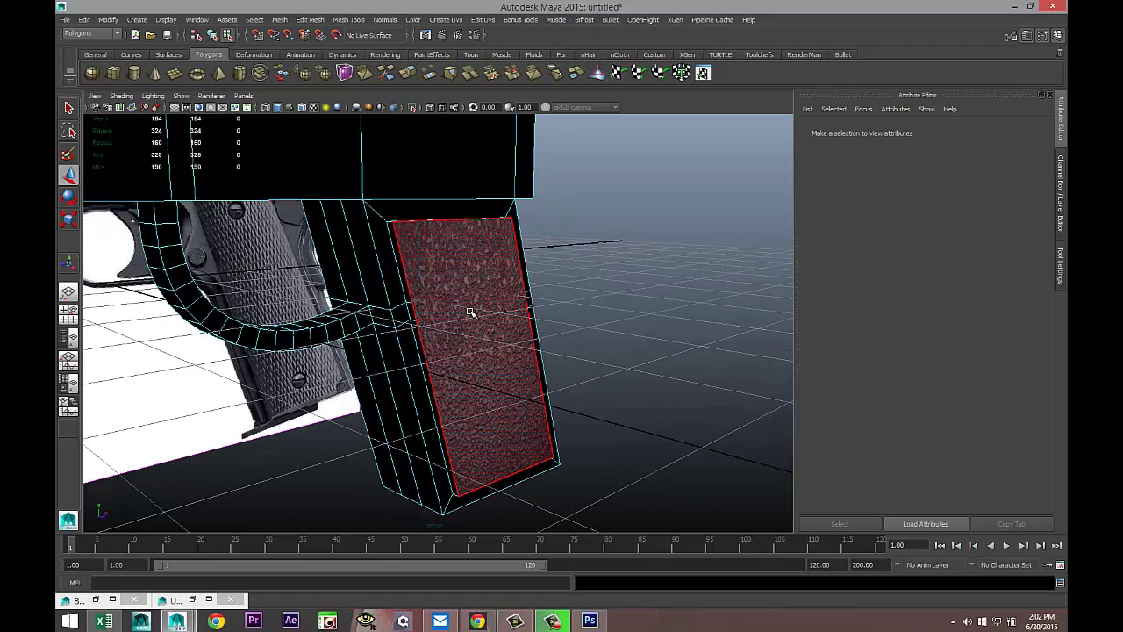
# Step: Reselect the grip face and bring up the blinn2 material's settings
pyautogui.click(468, 313)
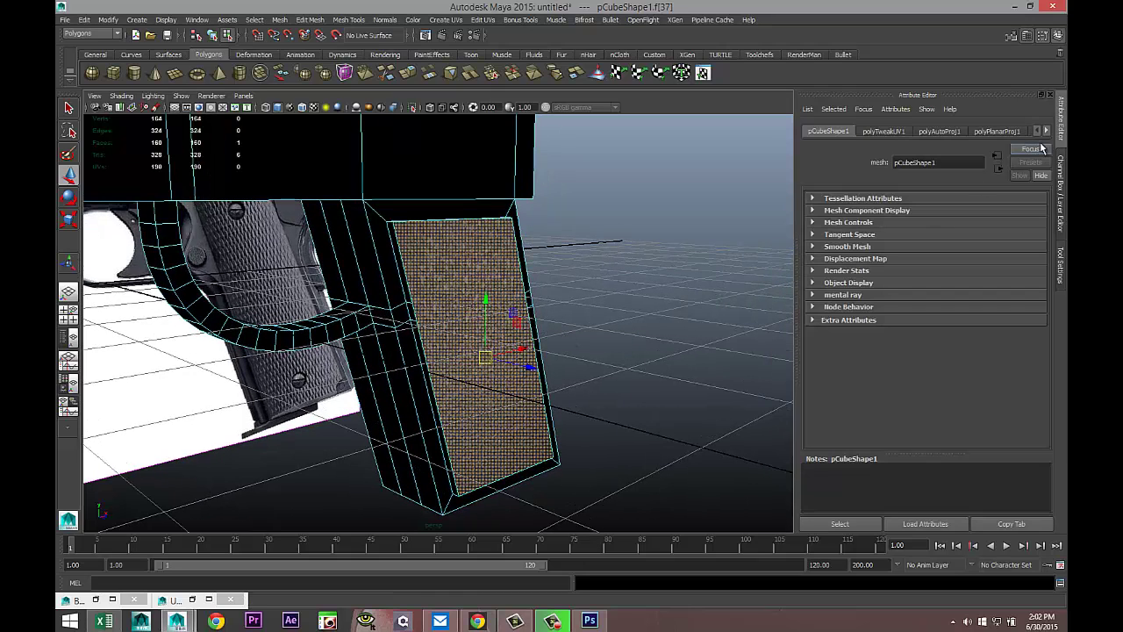
pyautogui.click(1048, 132)
pyautogui.click(1048, 131)
pyautogui.click(1048, 132)
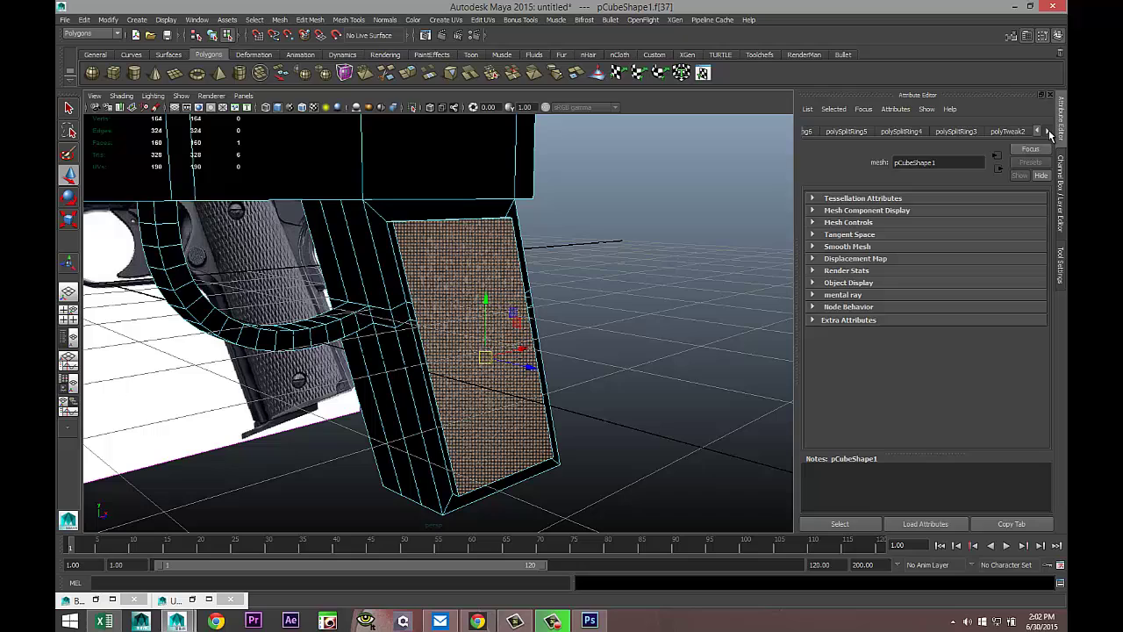
pyautogui.click(1048, 131)
pyautogui.click(1046, 132)
pyautogui.click(1019, 131)
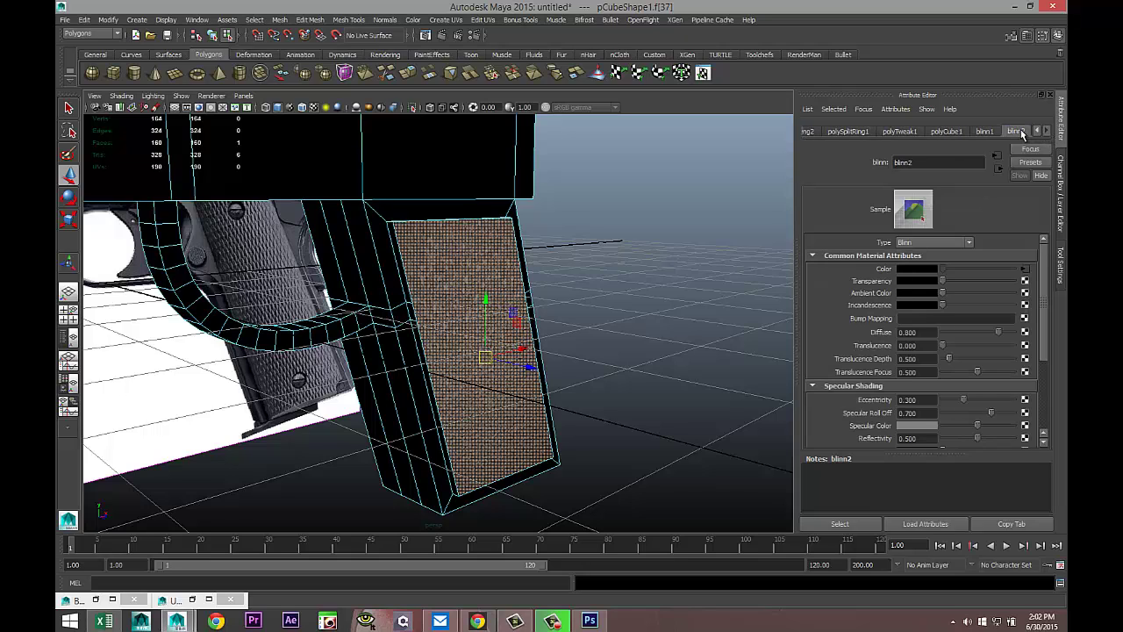
pyautogui.click(987, 132)
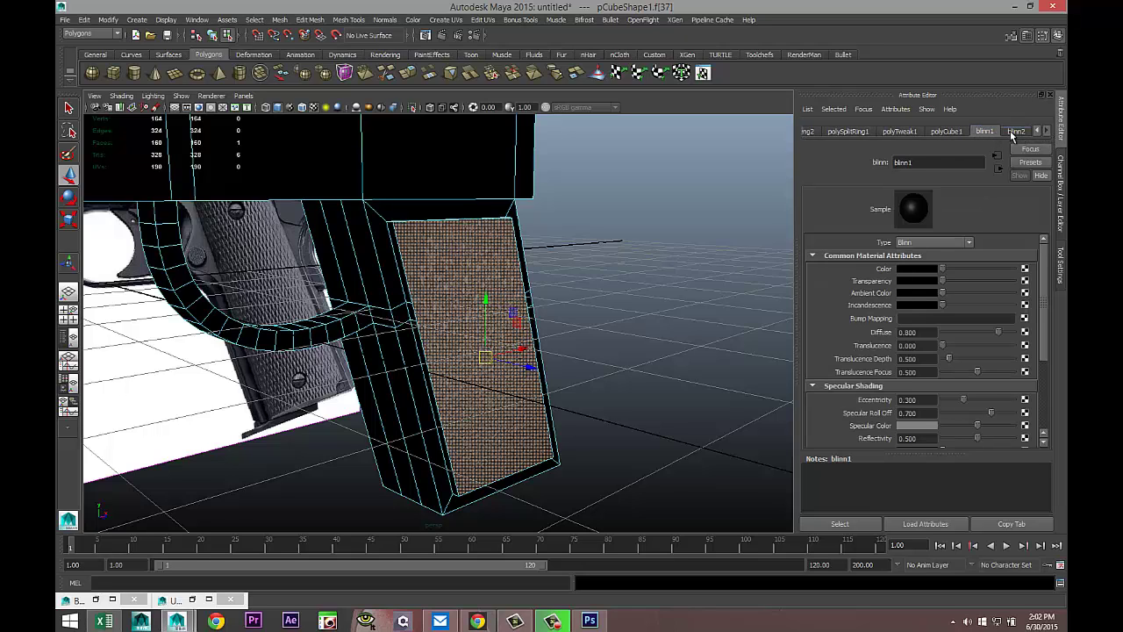
pyautogui.click(1015, 132)
# Step: Apply blinn2 to the grip face and give its Bump Mapping a PSD File texture
pyautogui.moveTo(900, 208); pyautogui.dragTo(456, 264, button='middle')
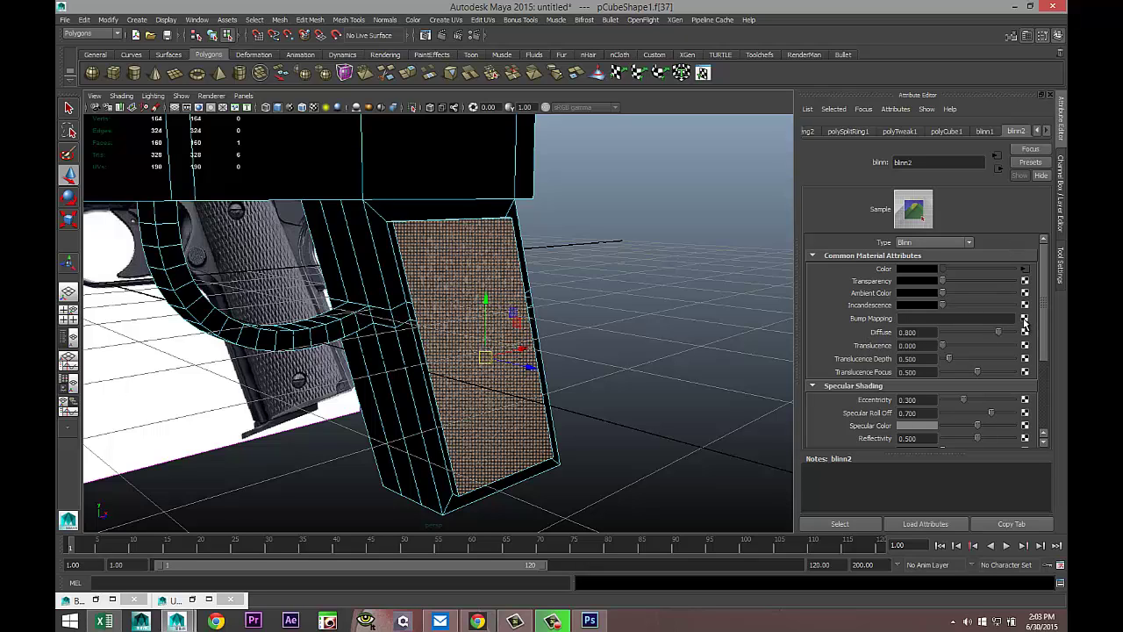
pyautogui.click(1024, 320)
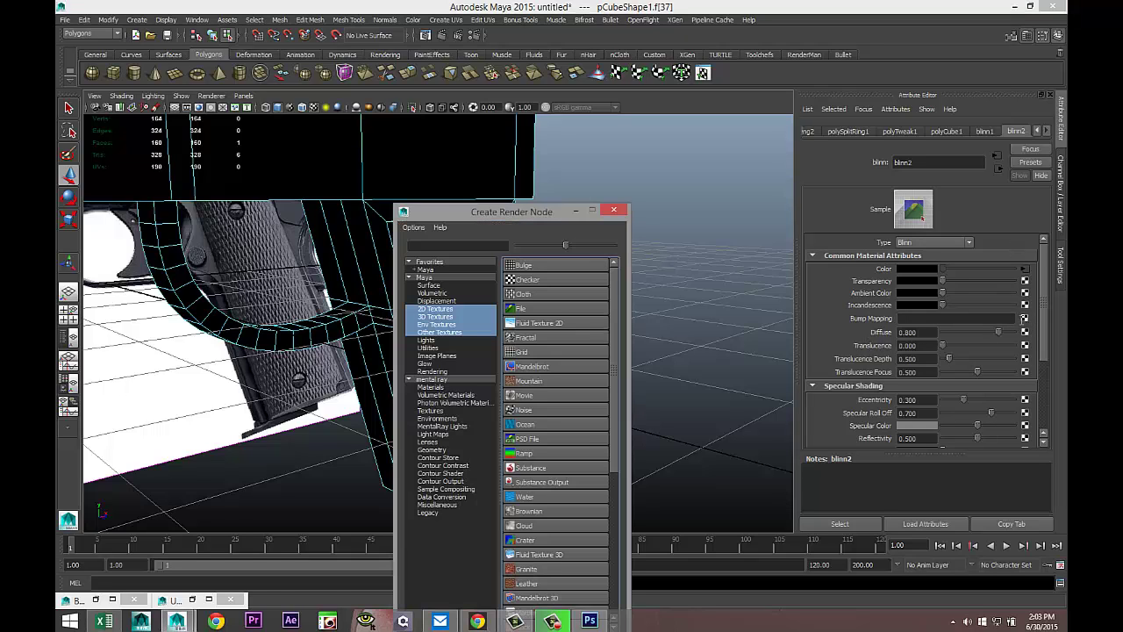
pyautogui.click(534, 438)
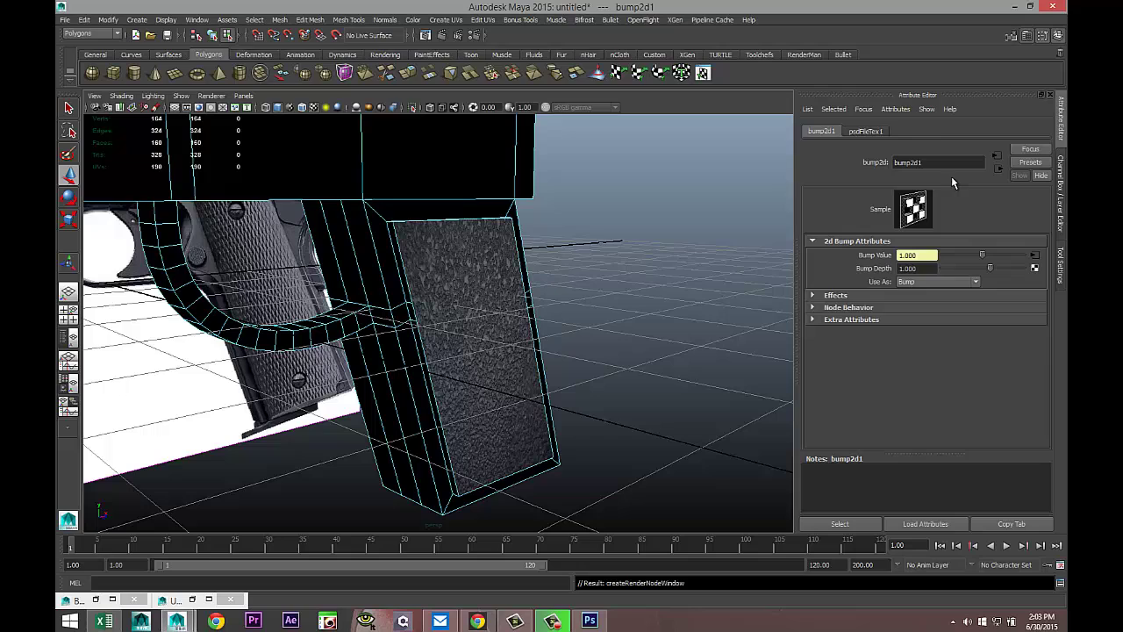
# Step: Load gripPSD.psd as the Image Name of the psdFileTex1 texture
pyautogui.click(868, 132)
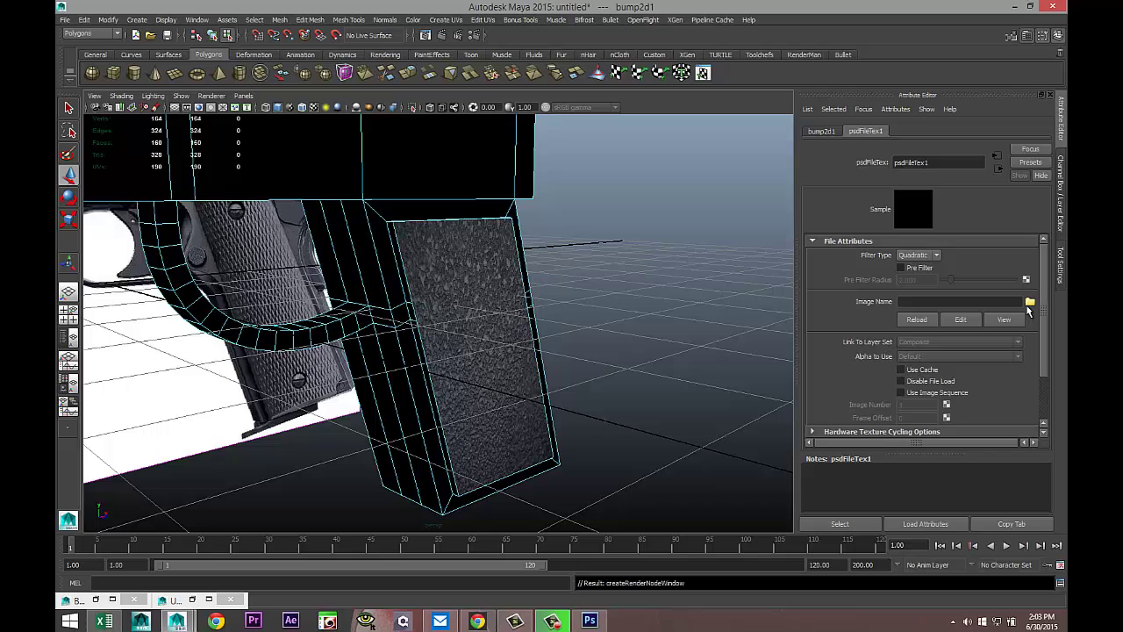
pyautogui.click(1030, 303)
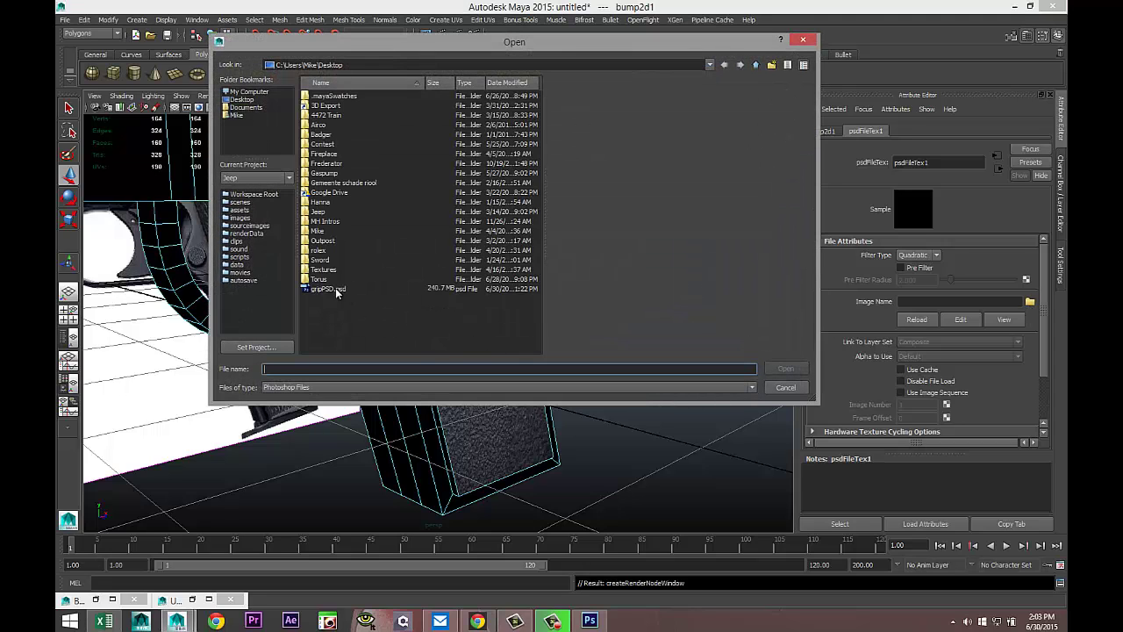
pyautogui.click(331, 290)
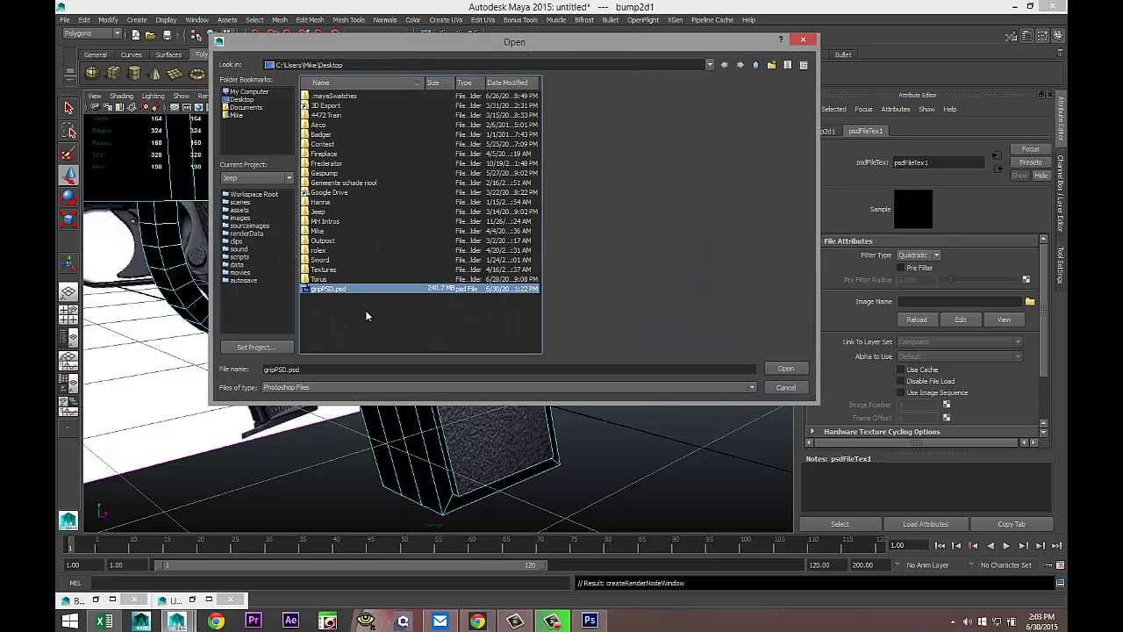
pyautogui.click(786, 369)
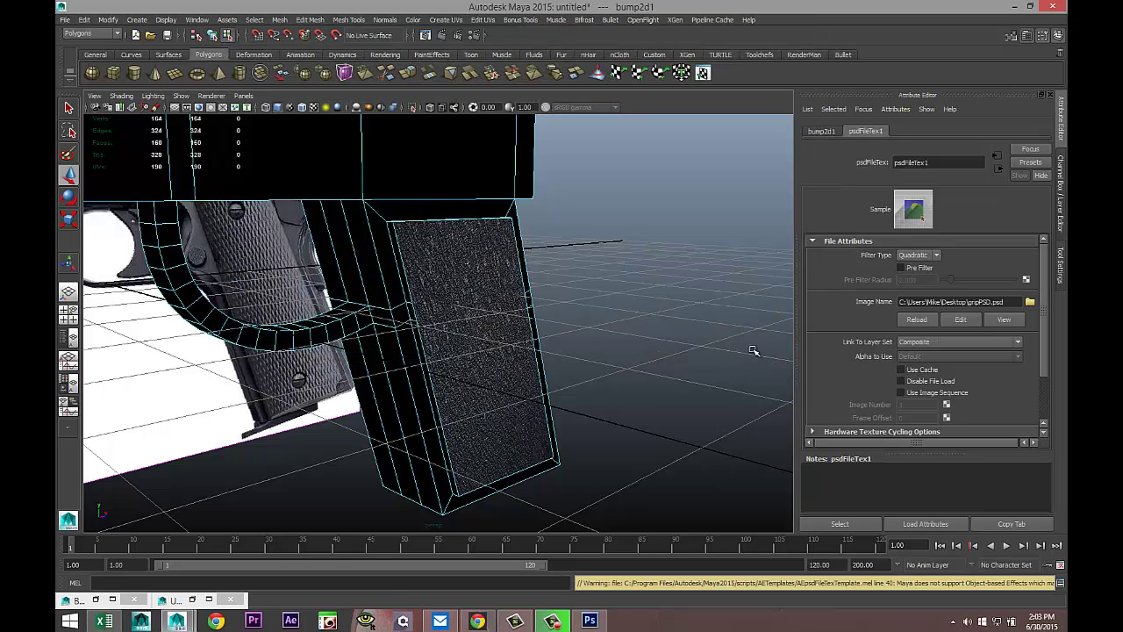
# Step: Set bump2d1's Use As option to Tangent Space Normals
pyautogui.click(821, 132)
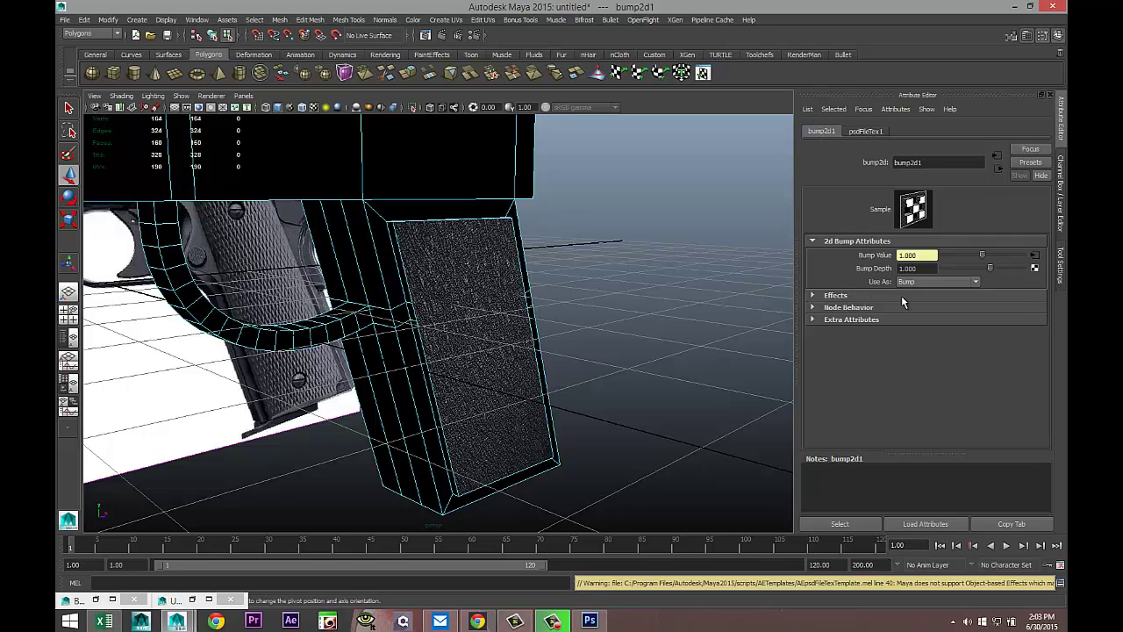
pyautogui.click(975, 281)
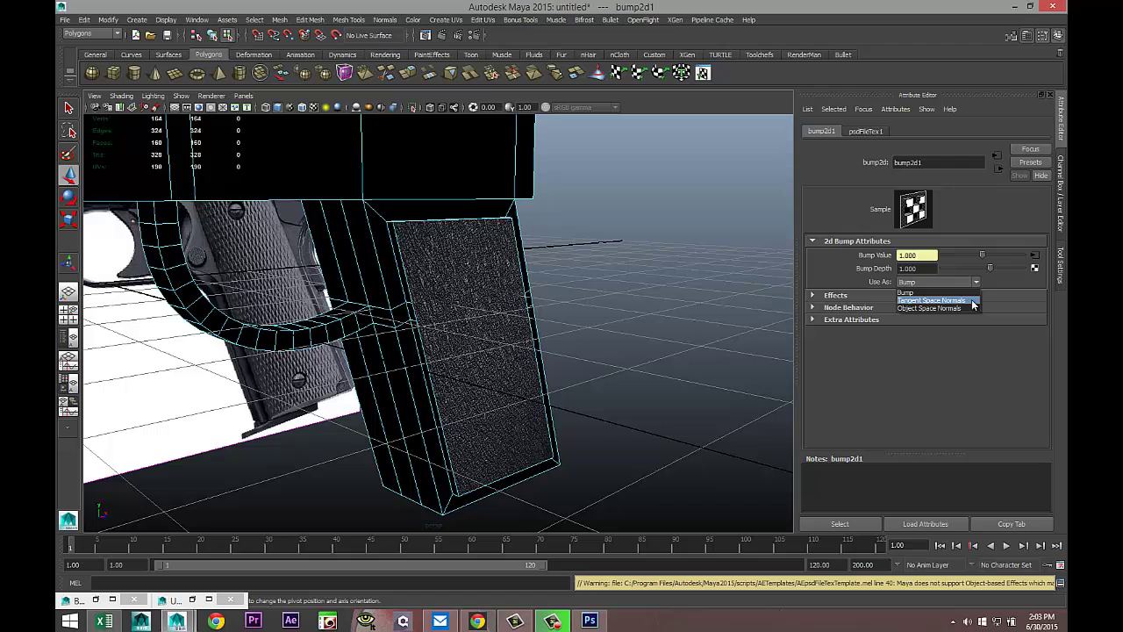
pyautogui.click(973, 301)
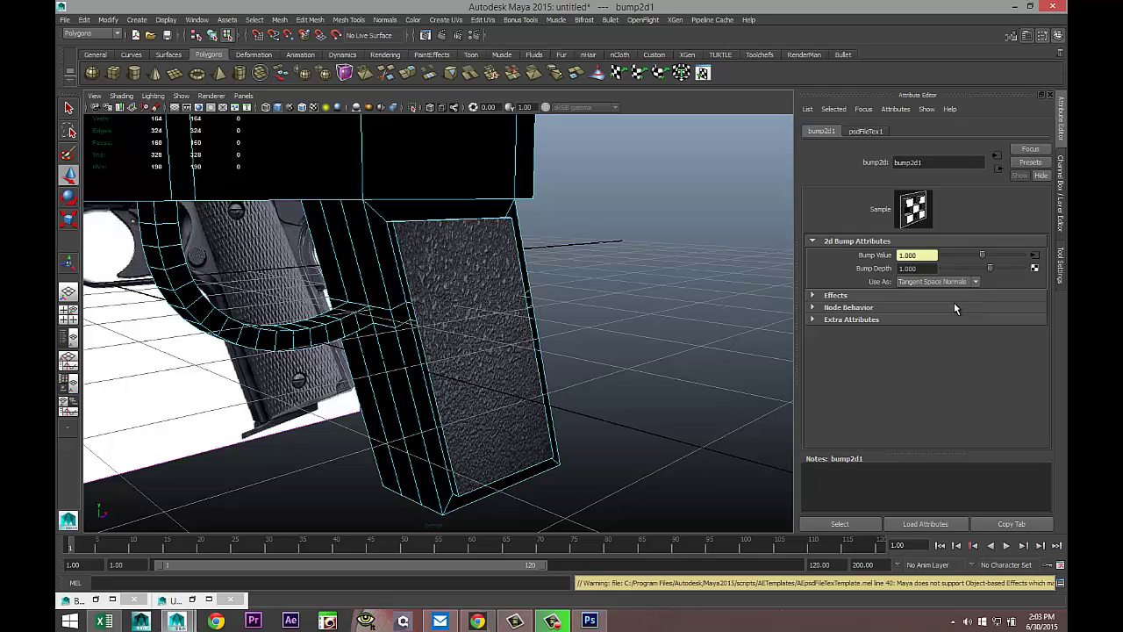
pyautogui.scroll(5, 636, 373)
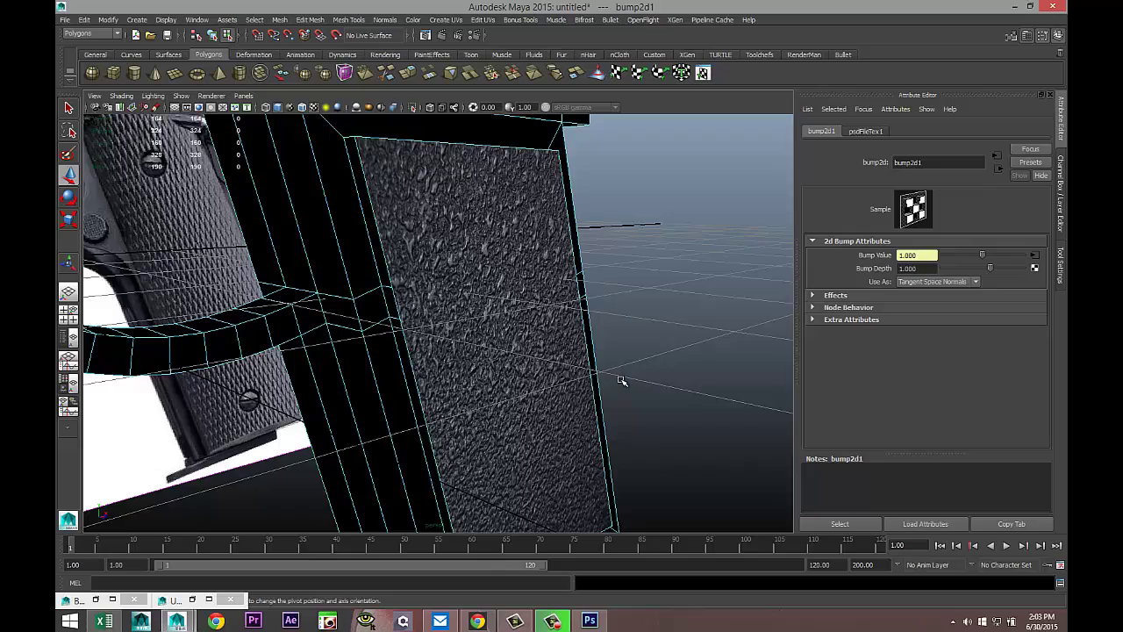
pyautogui.keyDown('alt'); pyautogui.moveTo(606, 327); pyautogui.dragTo(623, 374); pyautogui.keyUp('alt')
pyautogui.scroll(6, 624, 370)
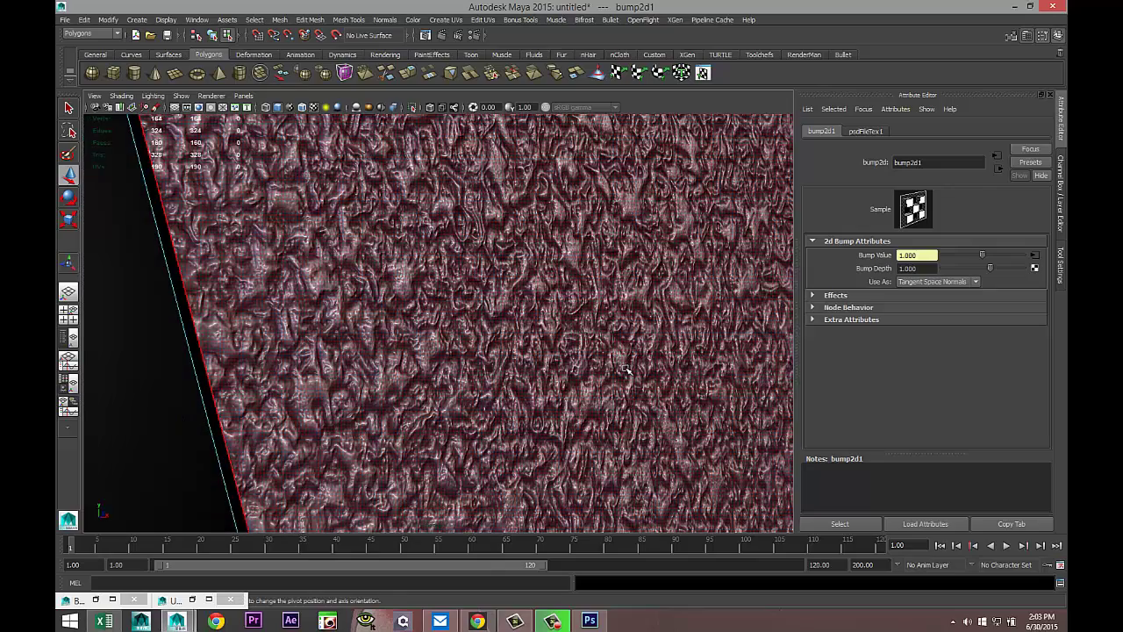
pyautogui.scroll(-3, 505, 369)
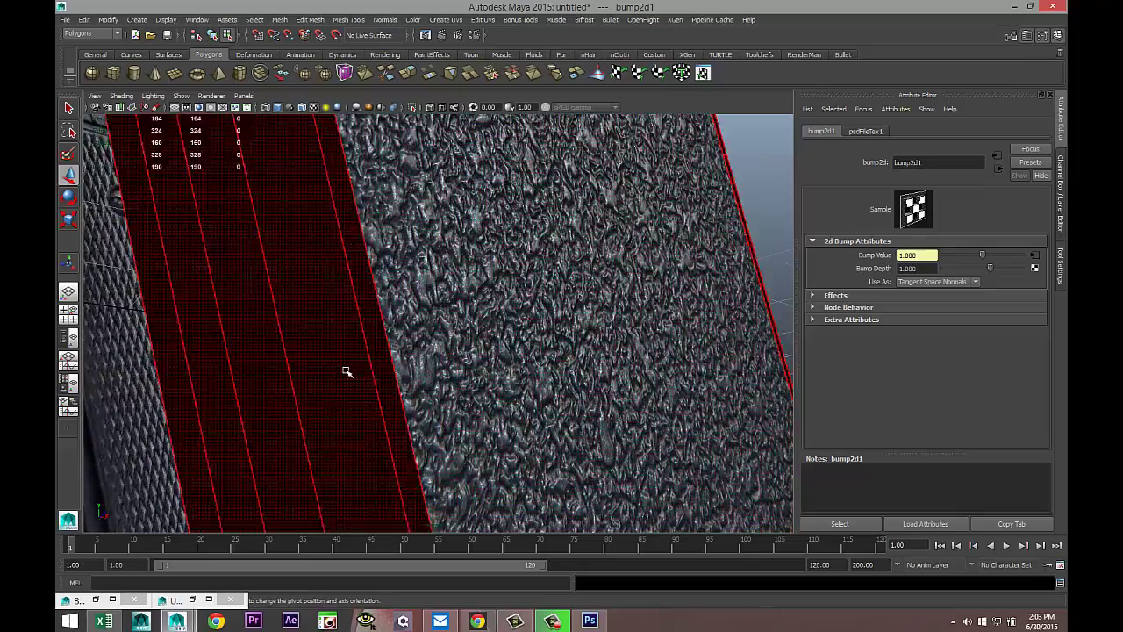
pyautogui.click(344, 367)
pyautogui.keyDown('alt'); pyautogui.moveTo(345, 366); pyautogui.dragTo(335, 396); pyautogui.keyUp('alt')
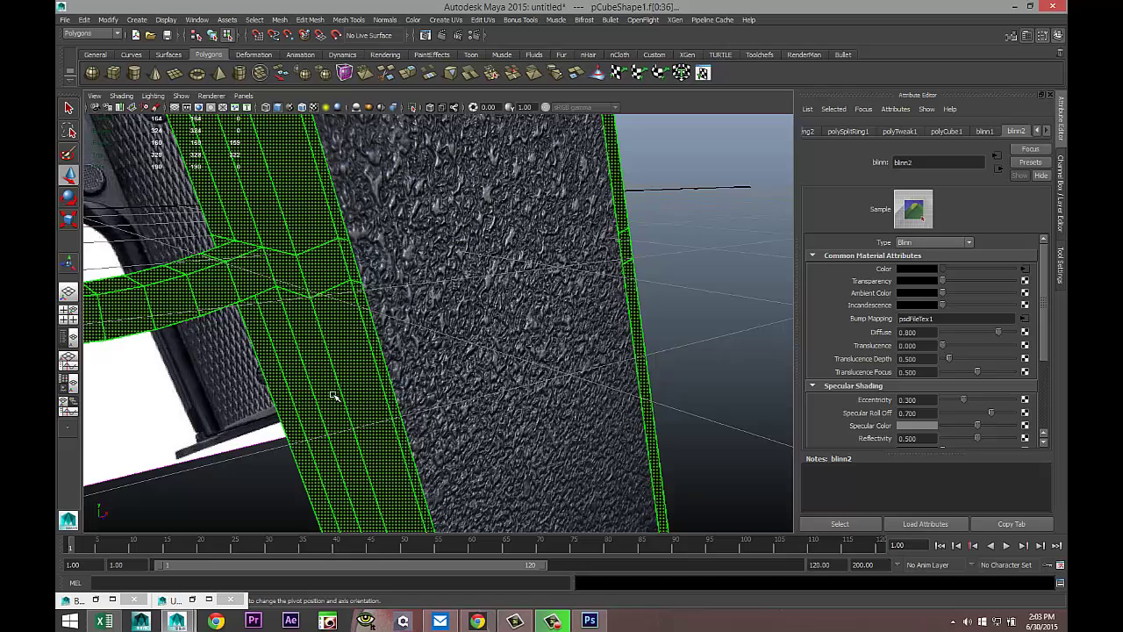
# Step: Create a point light from Create > Lights > Point Light
pyautogui.click(137, 19)
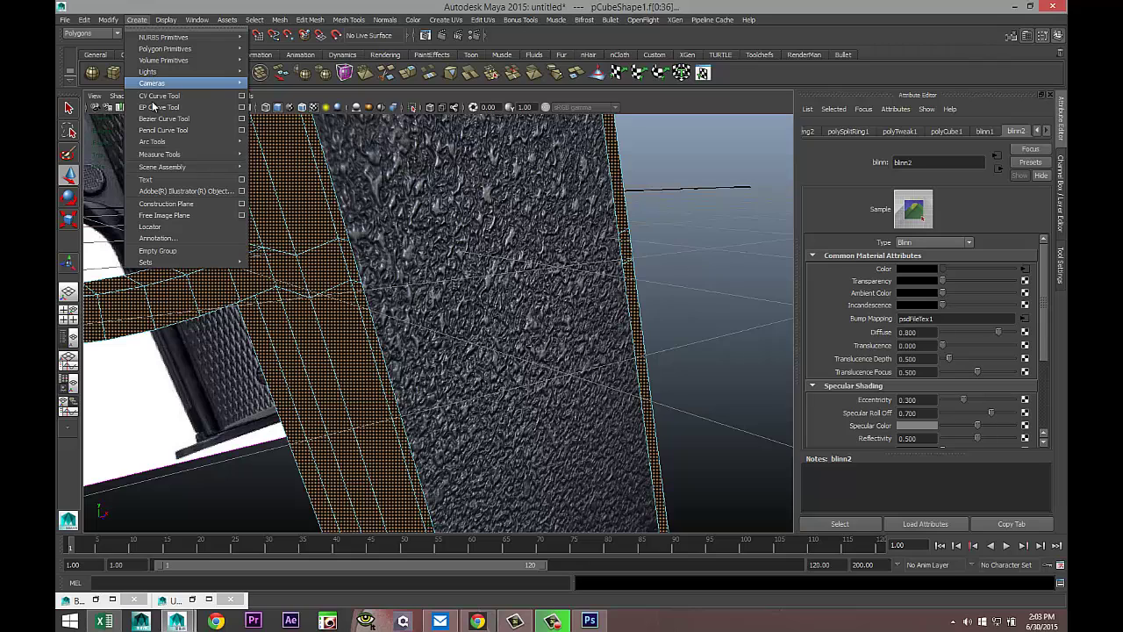
pyautogui.moveTo(231, 72)
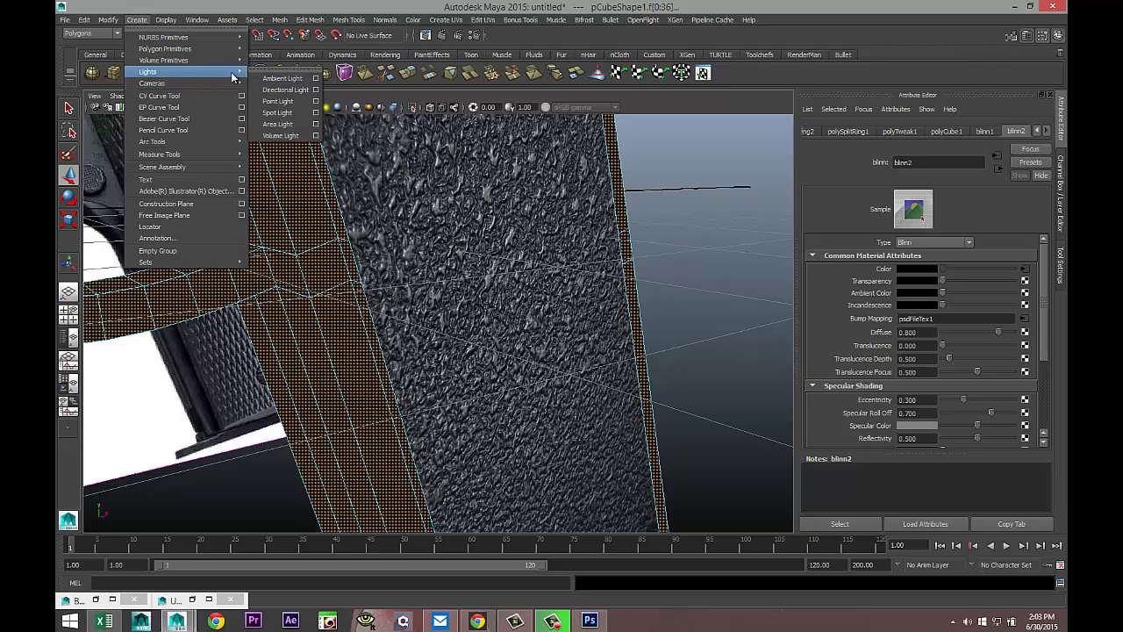
pyautogui.click(281, 98)
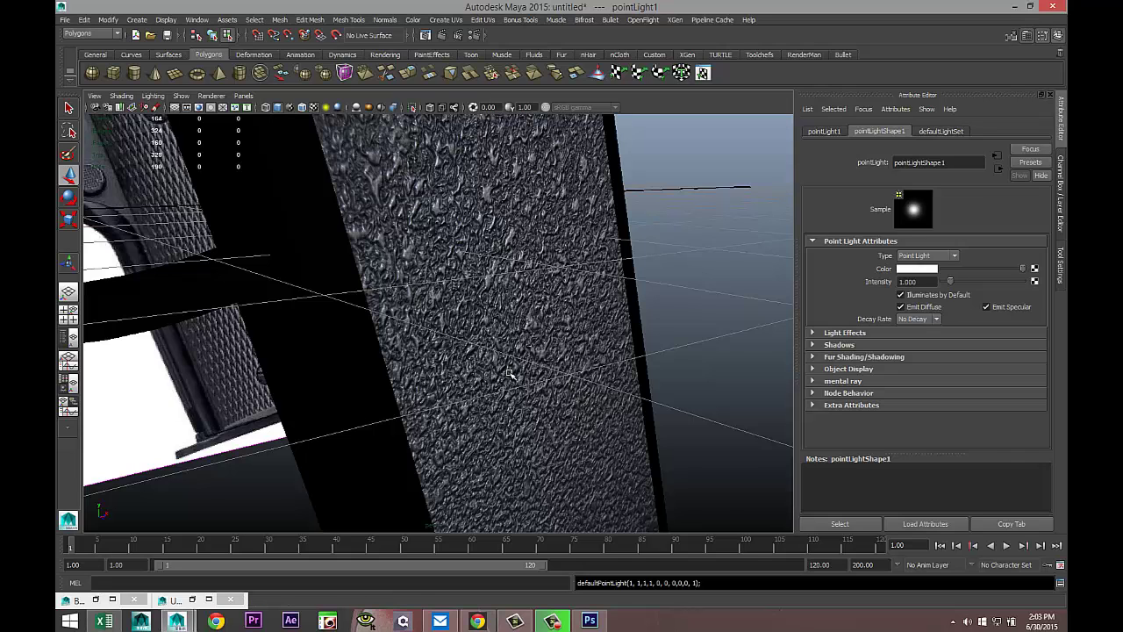
pyautogui.keyDown('alt'); pyautogui.moveTo(406, 375); pyautogui.dragTo(221, 351); pyautogui.keyUp('alt')
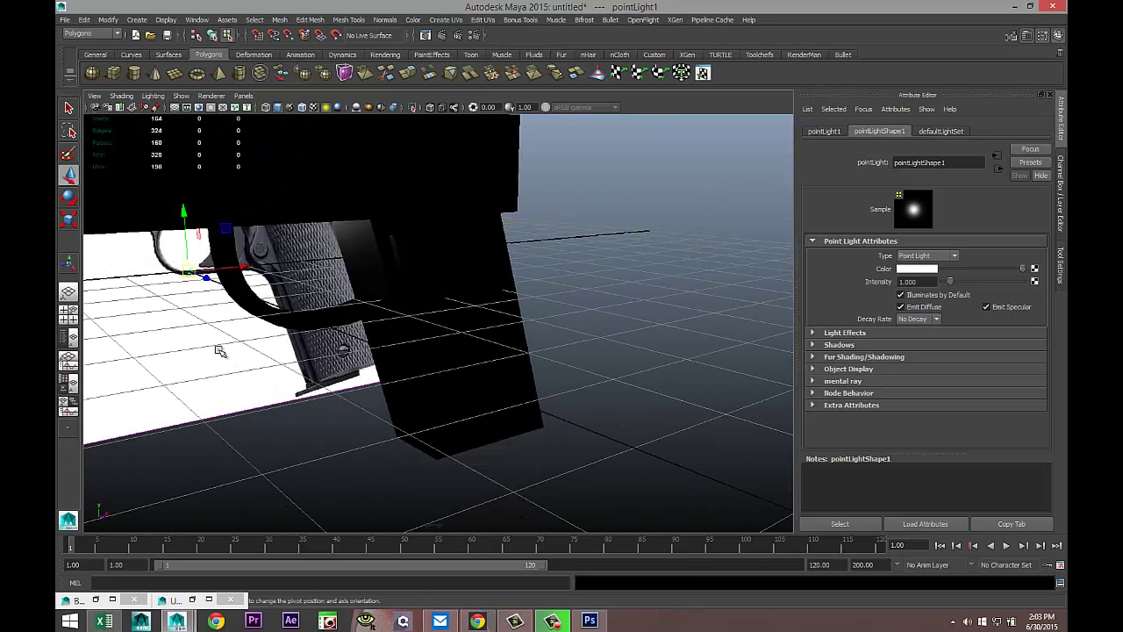
# Step: Move the point light just in front of the right grip panel to light its relief
pyautogui.moveTo(228, 301); pyautogui.dragTo(467, 428)
pyautogui.moveTo(459, 358); pyautogui.dragTo(517, 356)
pyautogui.scroll(5, 490, 418)
pyautogui.scroll(-3, 490, 417)
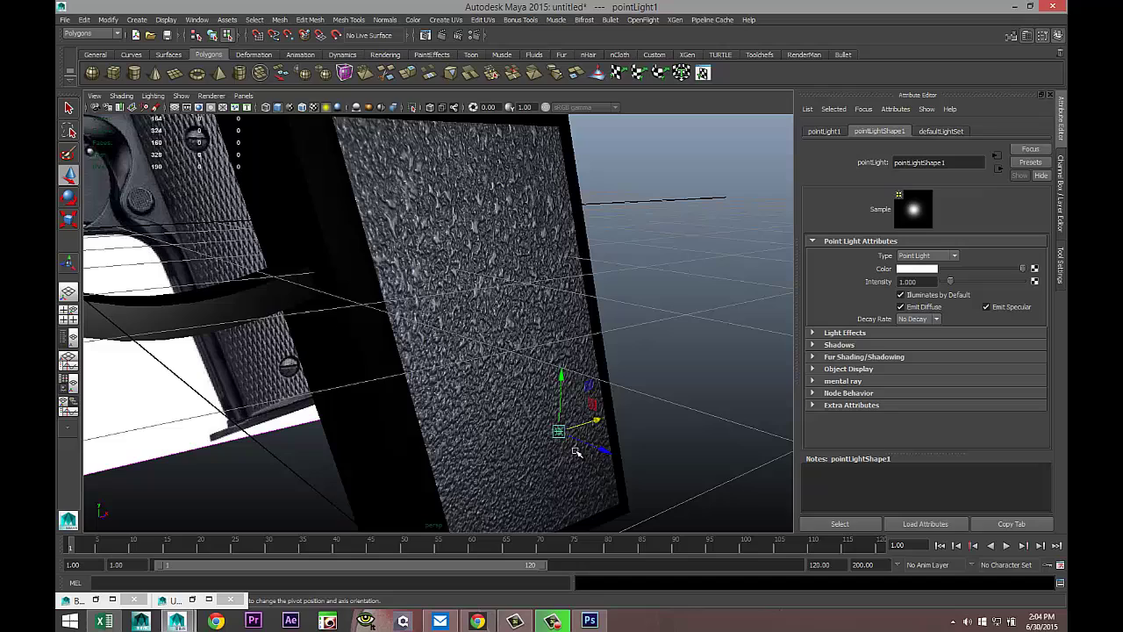
pyautogui.moveTo(575, 453); pyautogui.dragTo(399, 321)
pyautogui.scroll(5, 378, 391)
pyautogui.scroll(-4, 379, 390)
pyautogui.scroll(5, 423, 289)
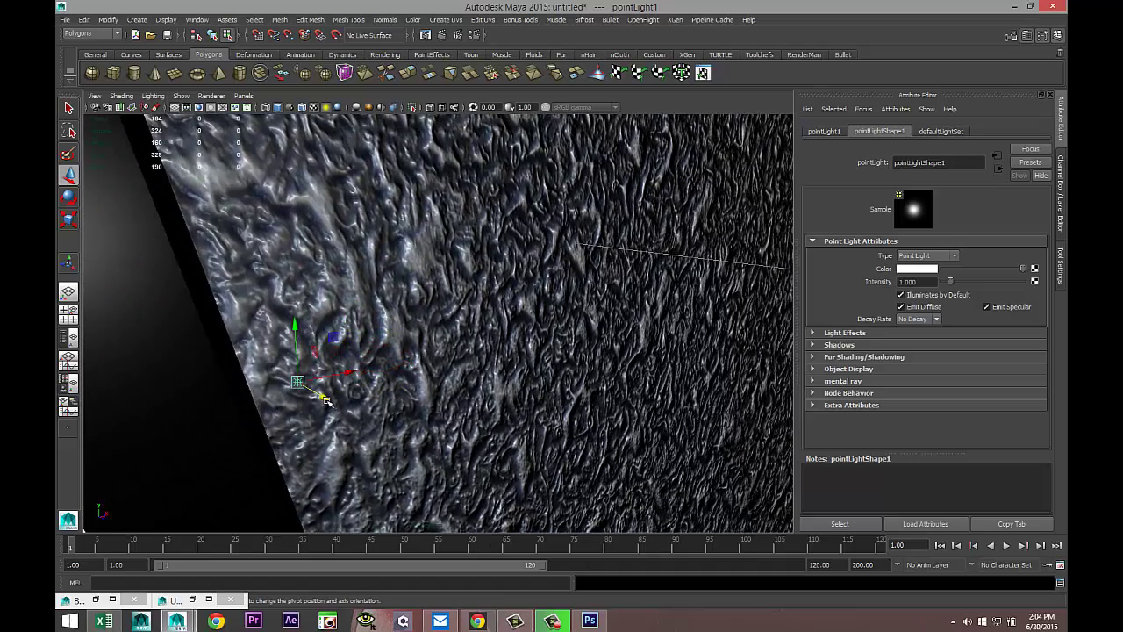
pyautogui.moveTo(325, 400); pyautogui.dragTo(360, 432)
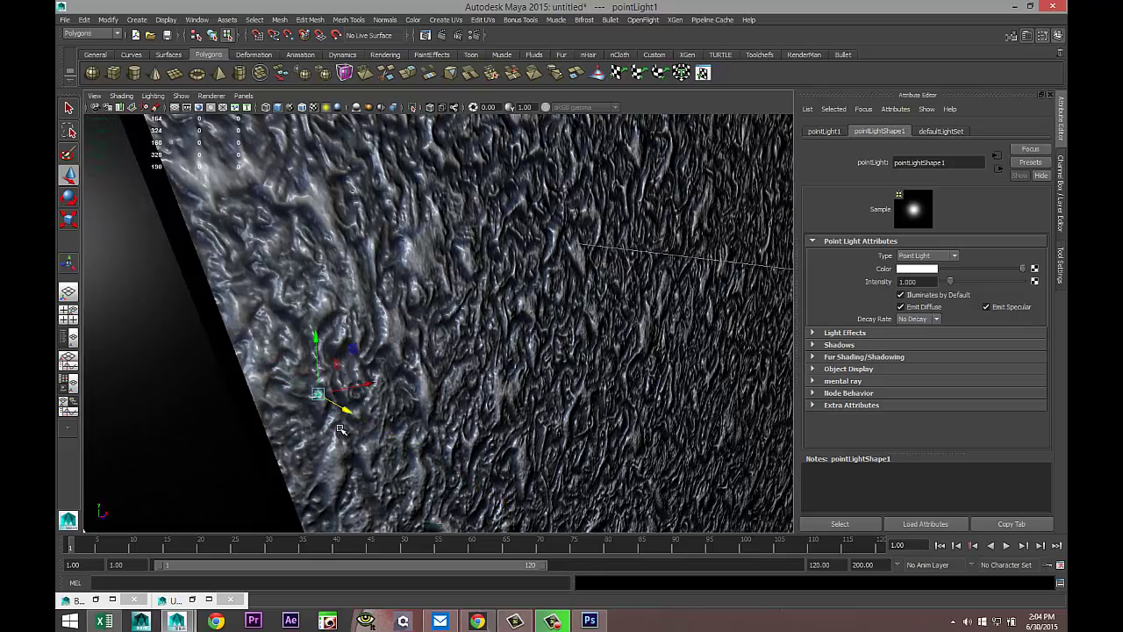
pyautogui.keyDown('alt'); pyautogui.moveTo(446, 373); pyautogui.dragTo(498, 386); pyautogui.keyUp('alt')
pyautogui.scroll(-5, 479, 380)
pyautogui.keyDown('alt'); pyautogui.moveTo(616, 419); pyautogui.dragTo(406, 408); pyautogui.keyUp('alt')
pyautogui.scroll(3, 485, 422)
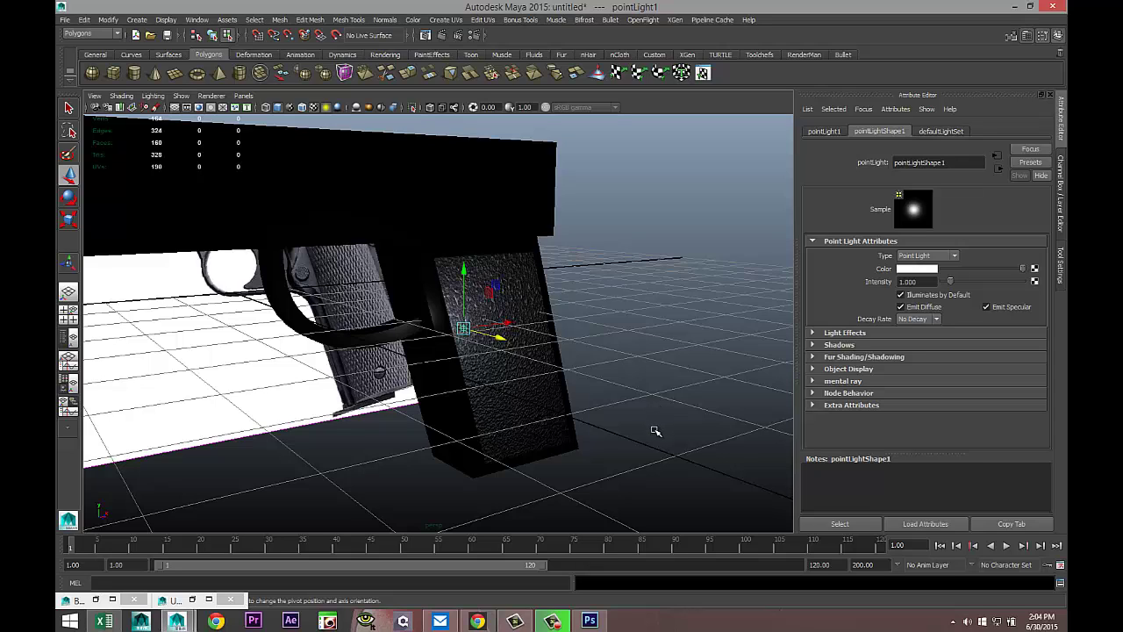
pyautogui.scroll(2, 654, 429)
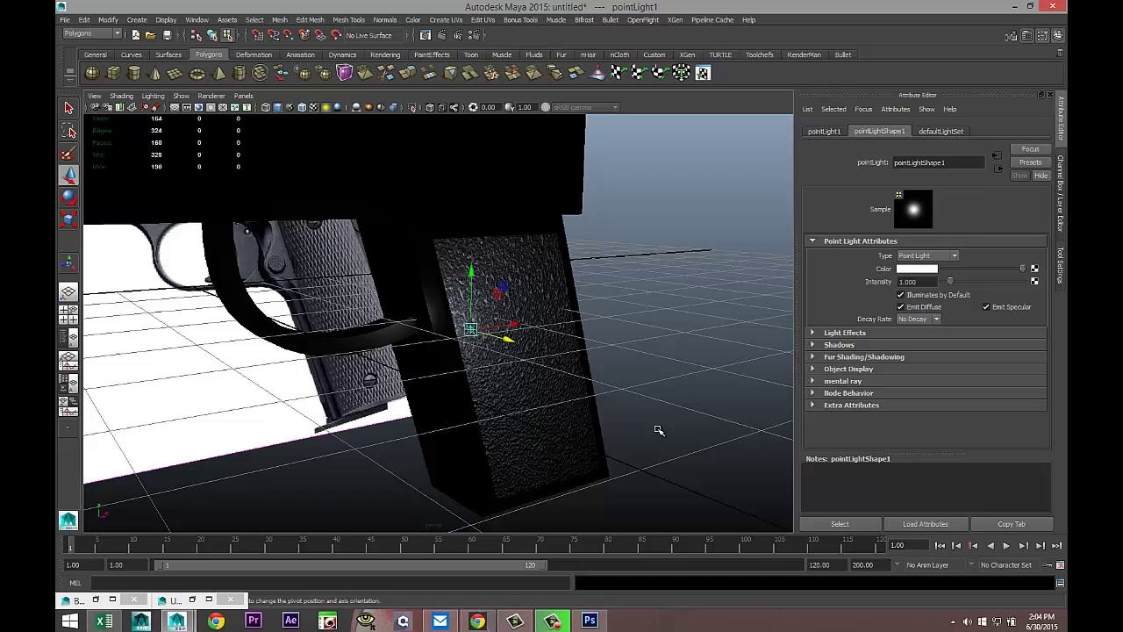
pyautogui.keyDown('alt'); pyautogui.moveTo(652, 440); pyautogui.dragTo(714, 437); pyautogui.keyUp('alt')
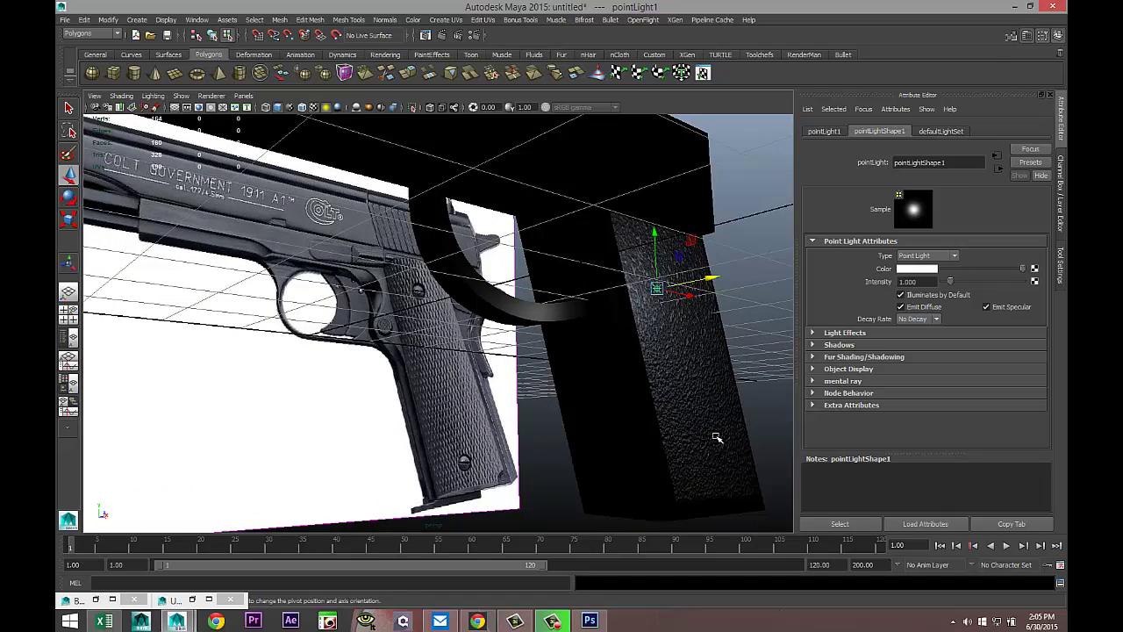